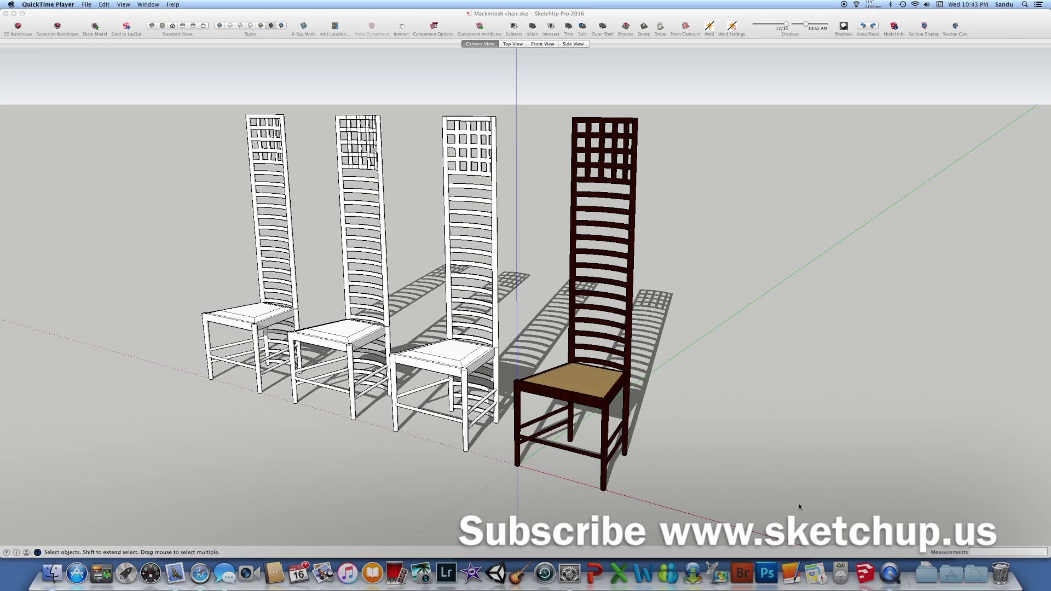
- Switch to SketchUp, close the Colors window and look over the row of four Mackintosh chairs
click(736, 474)
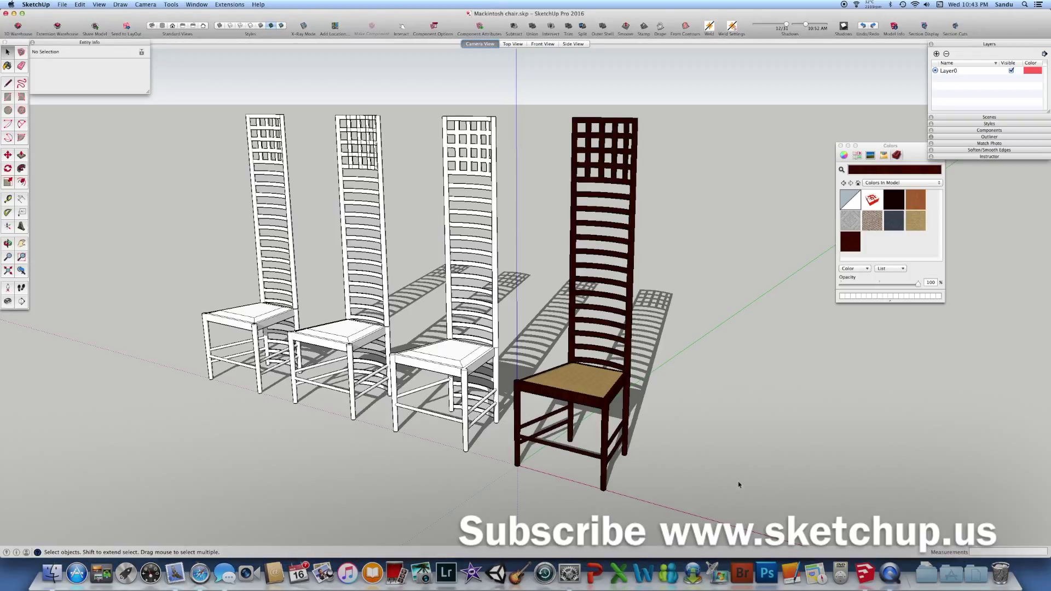
click(841, 146)
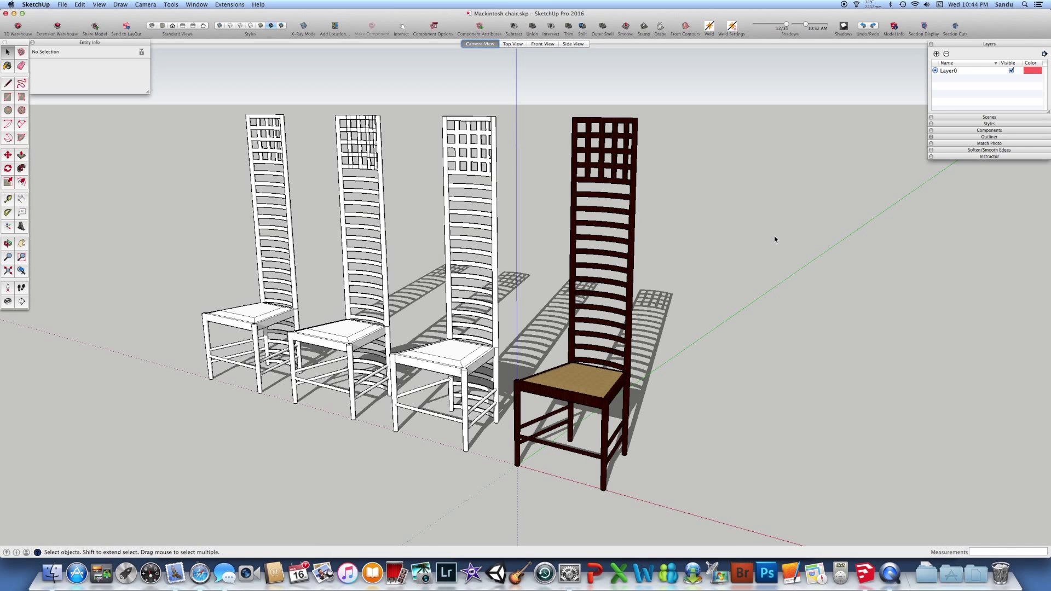
middle_drag(723, 254, 695, 262)
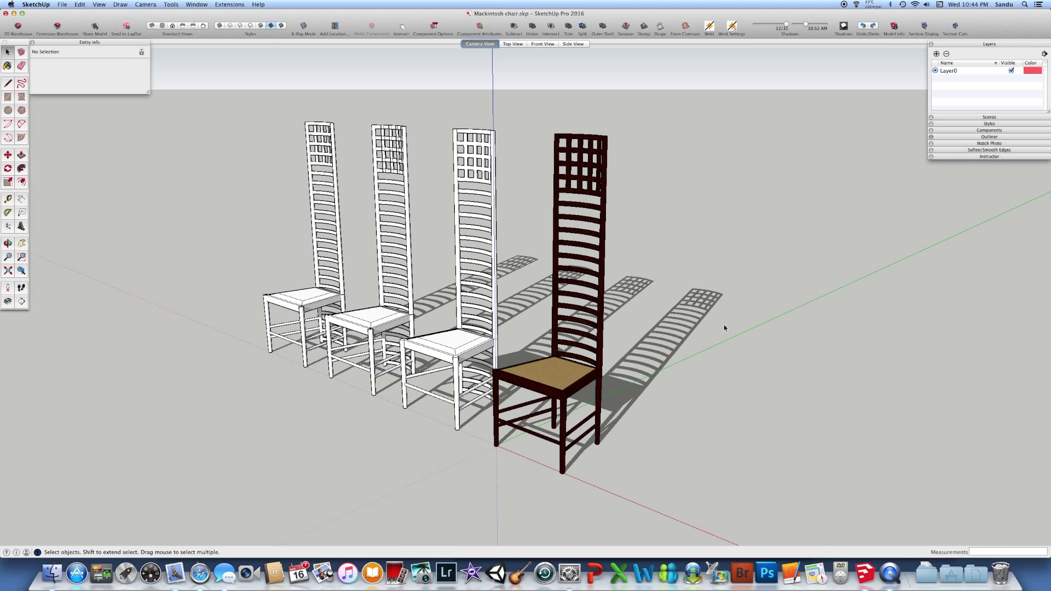
scroll(733, 426, up, 5)
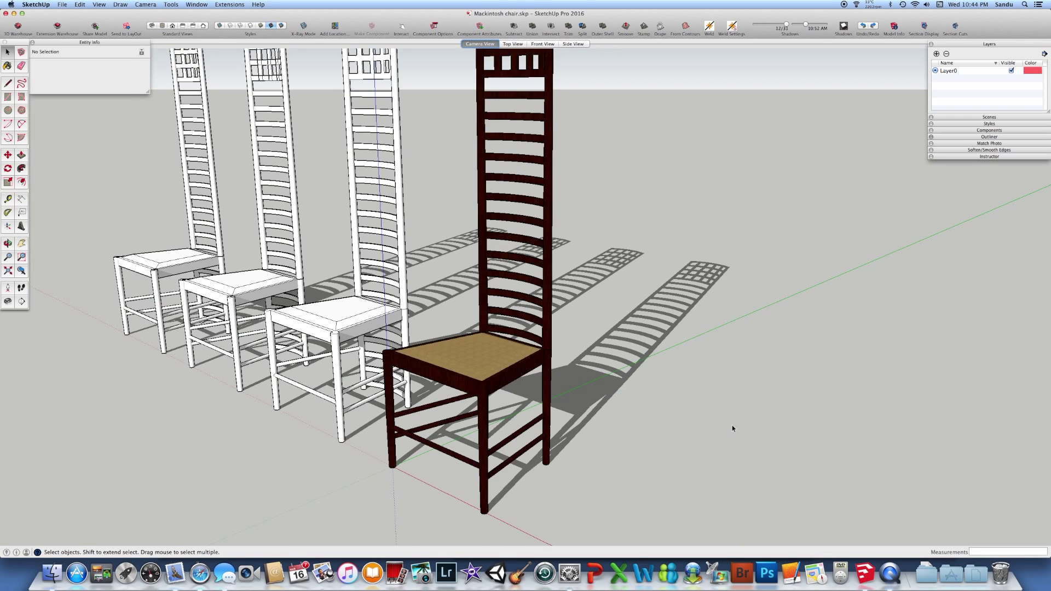
scroll(740, 428, down, 4)
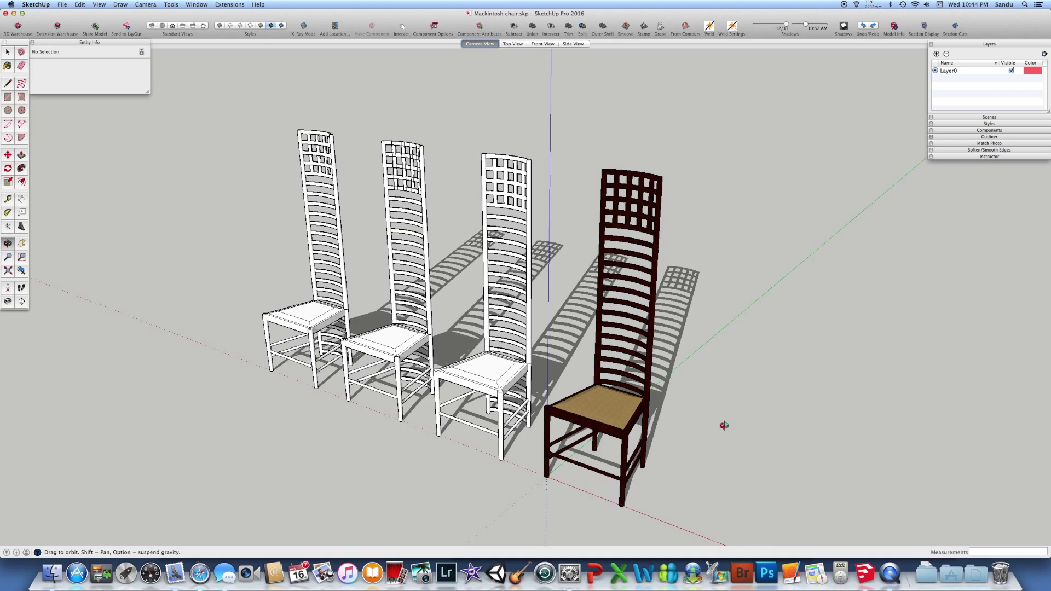
mouse_move(731, 434)
middle_down()
mouse_move(747, 430)
mouse_move(737, 418)
mouse_move(747, 392)
mouse_move(738, 418)
mouse_move(713, 426)
middle_up()
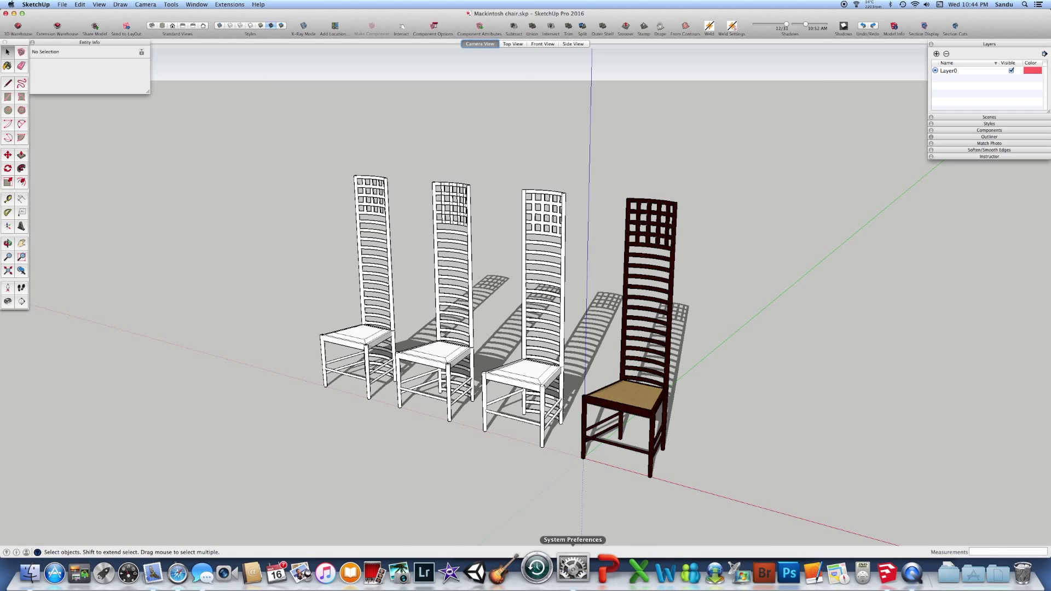
- In Safari, browse the image results for Charles Mackintosh furniture and open the pair of tall ladder-back chairs in a new tab
click(200, 572)
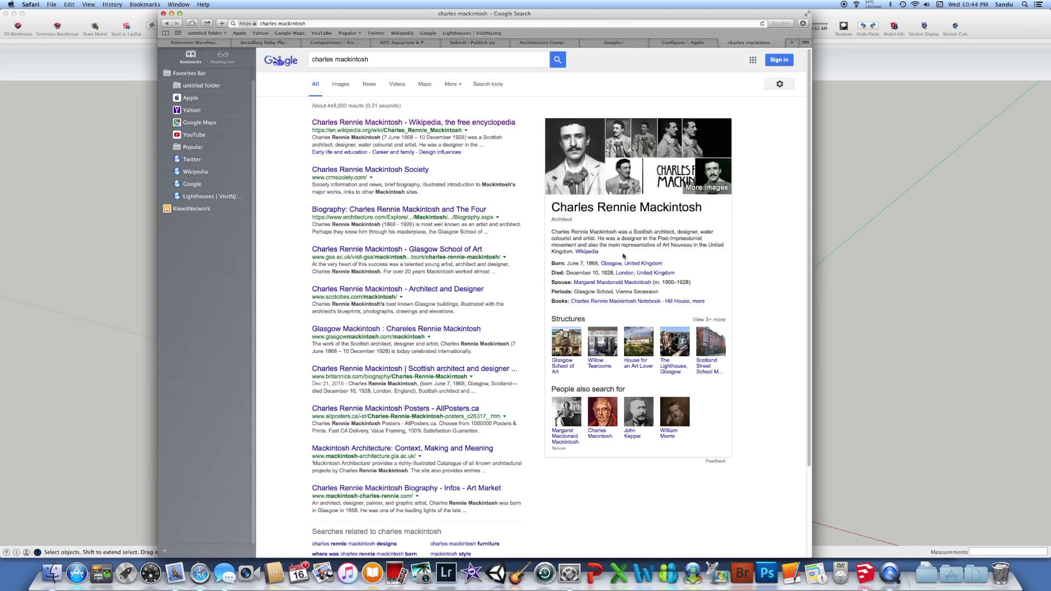
click(340, 84)
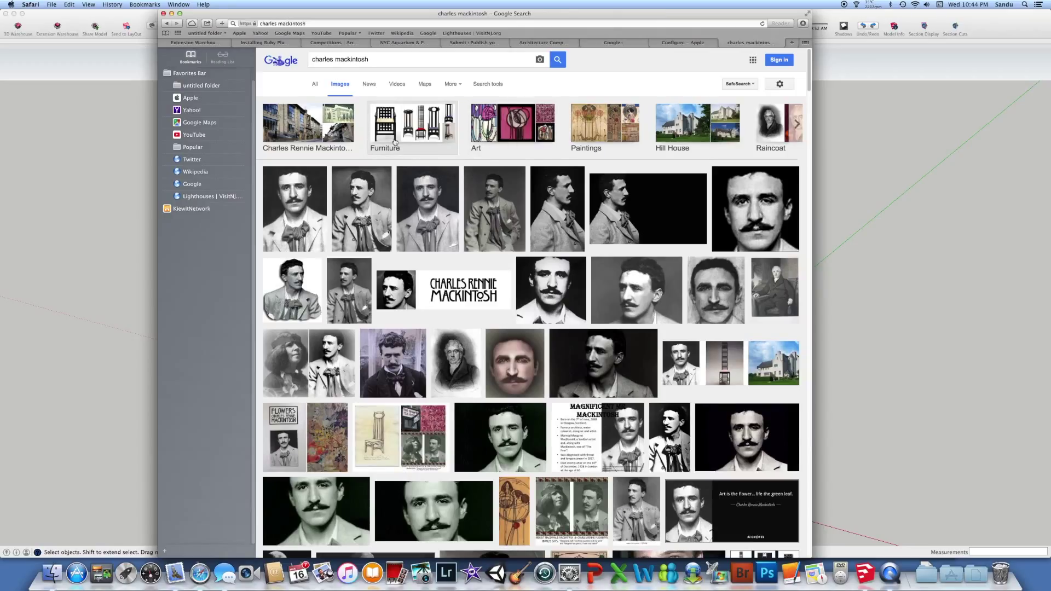
click(413, 138)
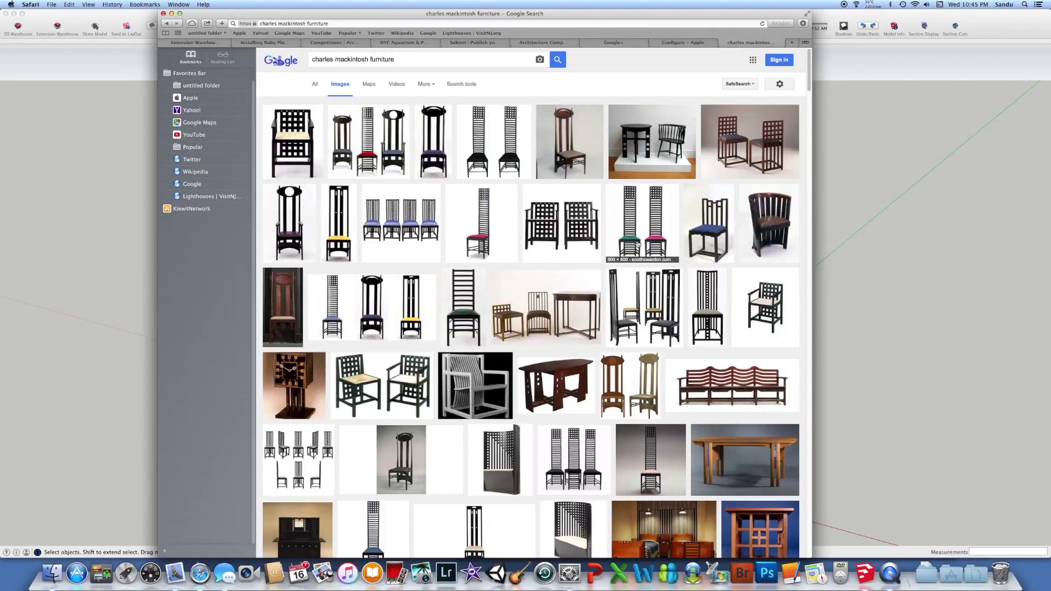
super+click(655, 224)
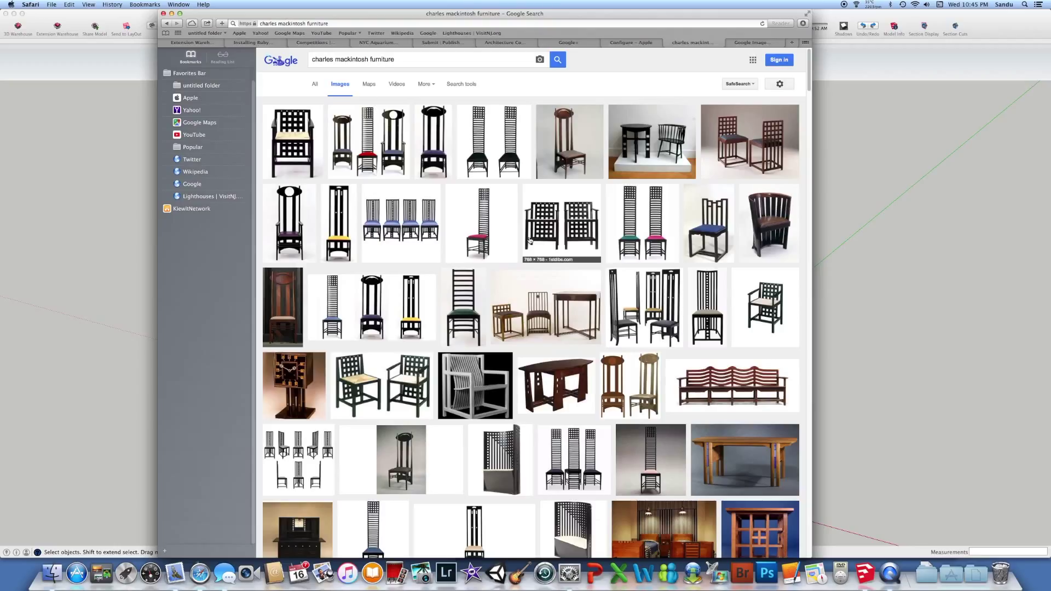
scroll(590, 326, down, 2)
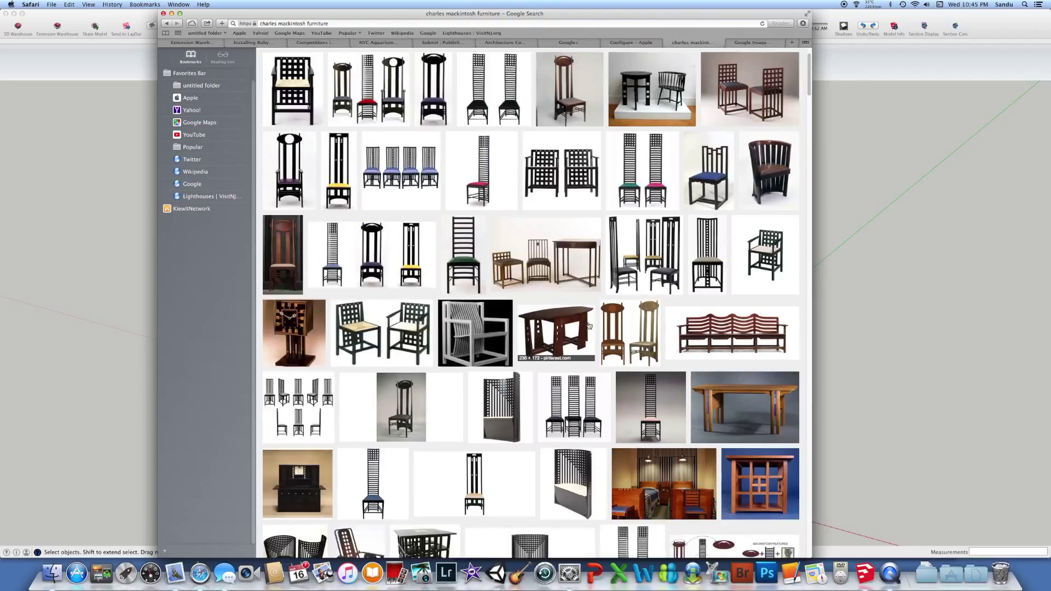
scroll(590, 316, down, 1)
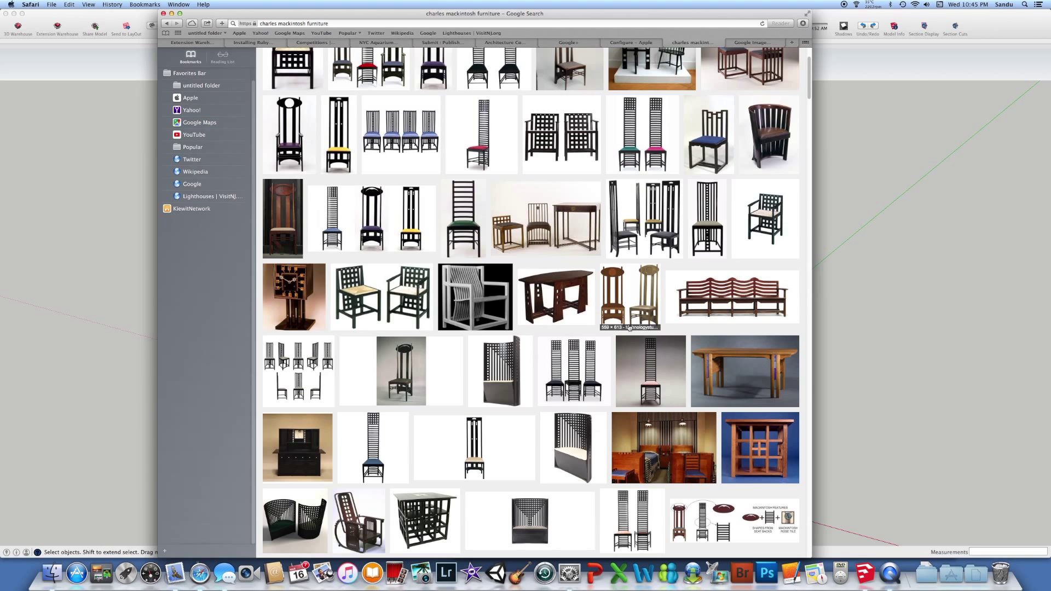
- Return to SketchUp and examine the four chairs, comparing the white models with the finished dark one
key(super+Tab)
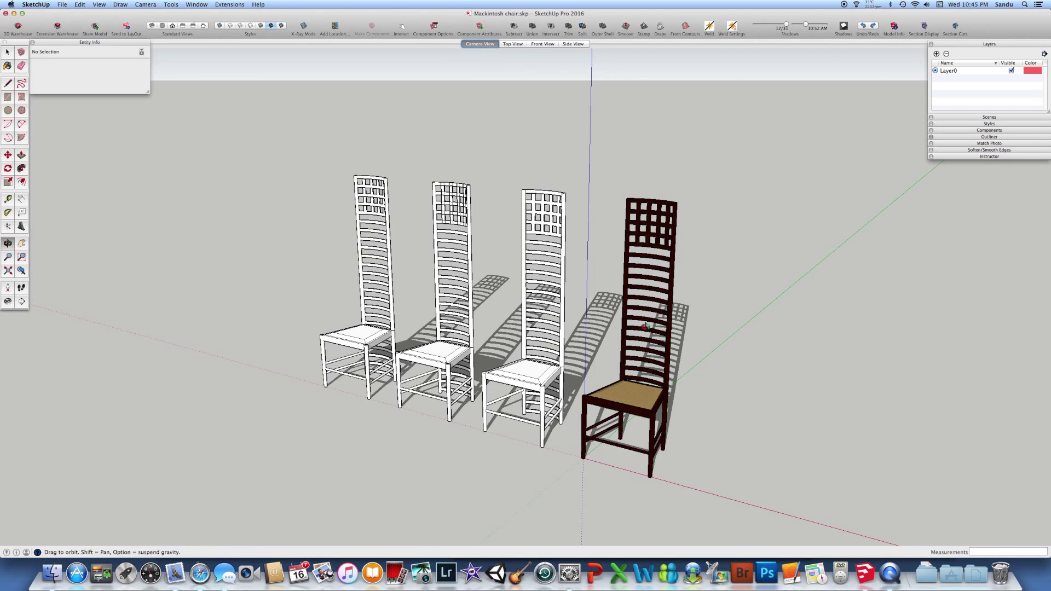
middle_drag(657, 341, 573, 369)
scroll(622, 358, down, 2)
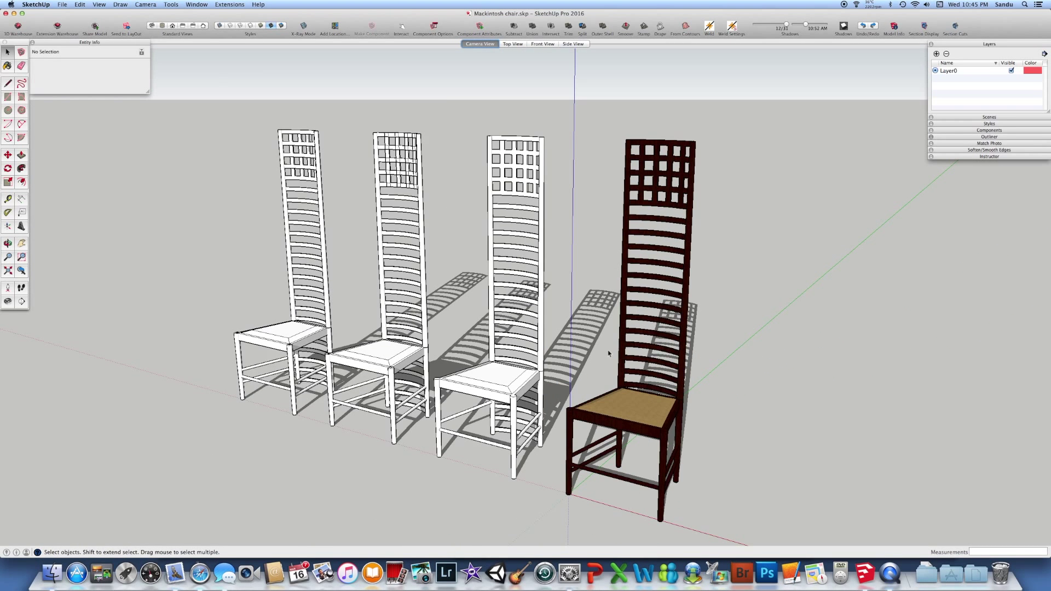
scroll(398, 335, up, 2)
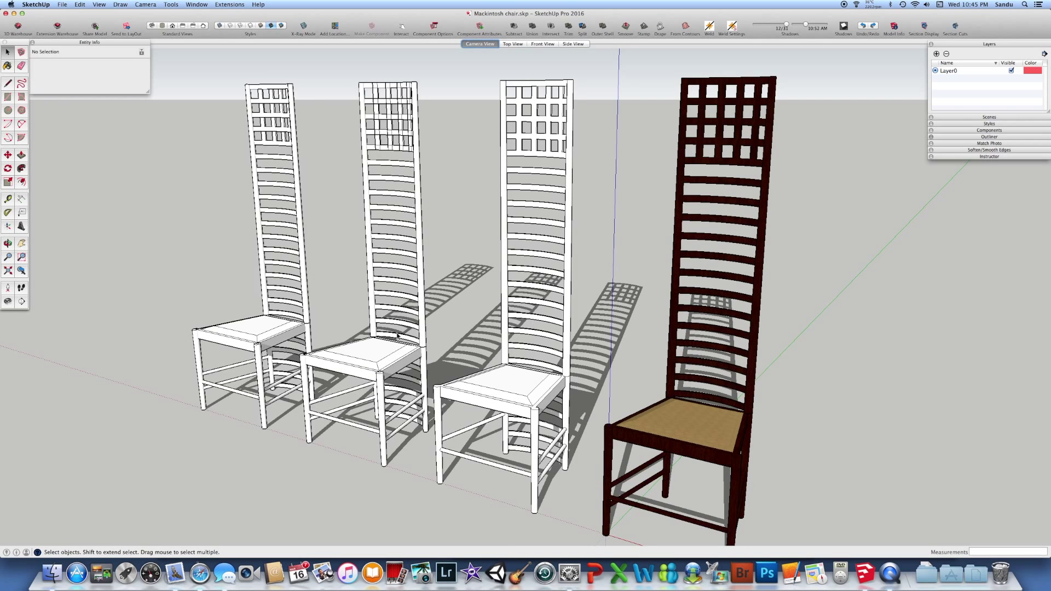
scroll(397, 335, down, 2)
mouse_move(613, 395)
middle_down()
mouse_move(621, 400)
mouse_move(620, 390)
middle_up()
scroll(618, 388, down, 4)
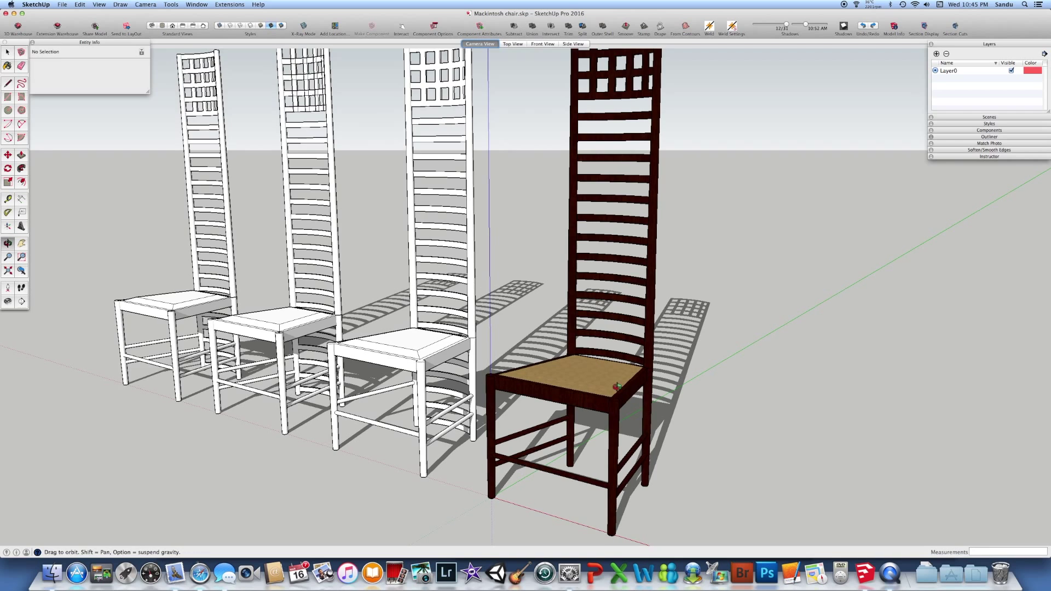
- Select the seat component of the farthest white chair, inspect it from several angles and clear the selection
click(576, 391)
click(272, 323)
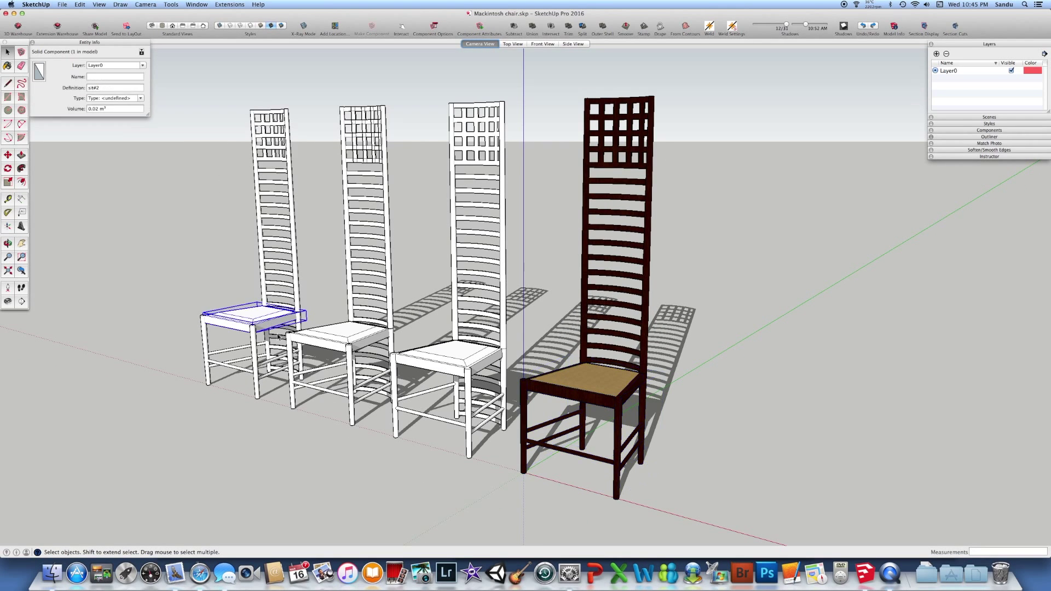
middle_drag(271, 323, 136, 381)
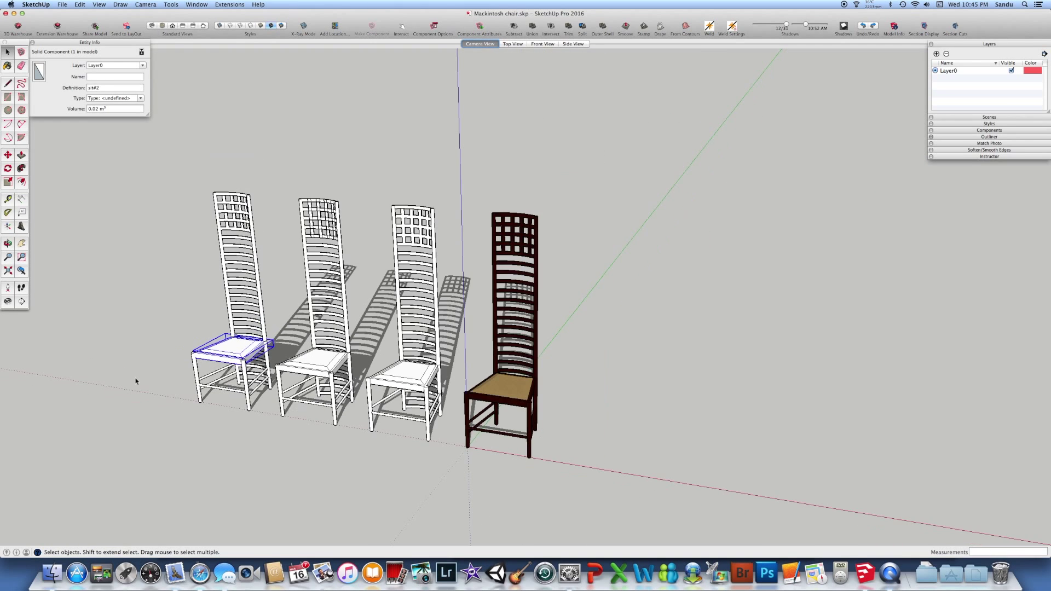
scroll(142, 372, up, 8)
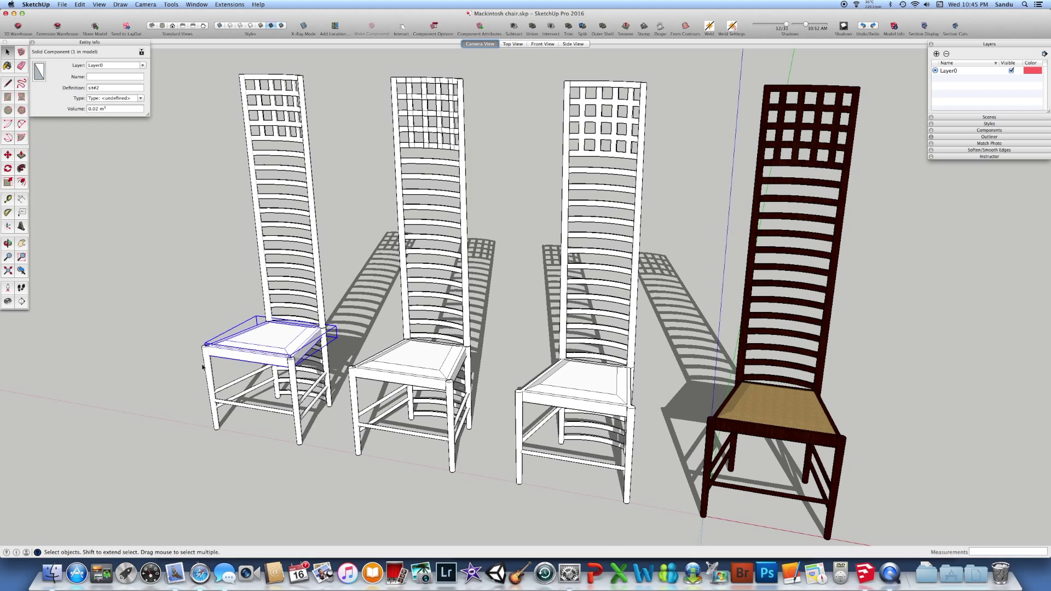
scroll(242, 366, down, 3)
scroll(211, 359, up, 4)
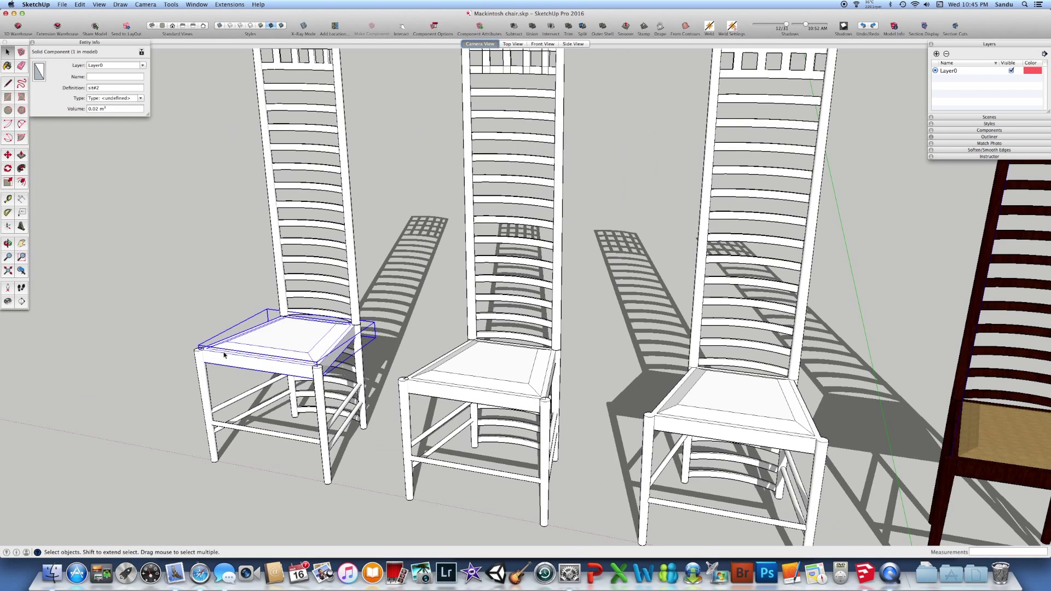
scroll(198, 355, down, 2)
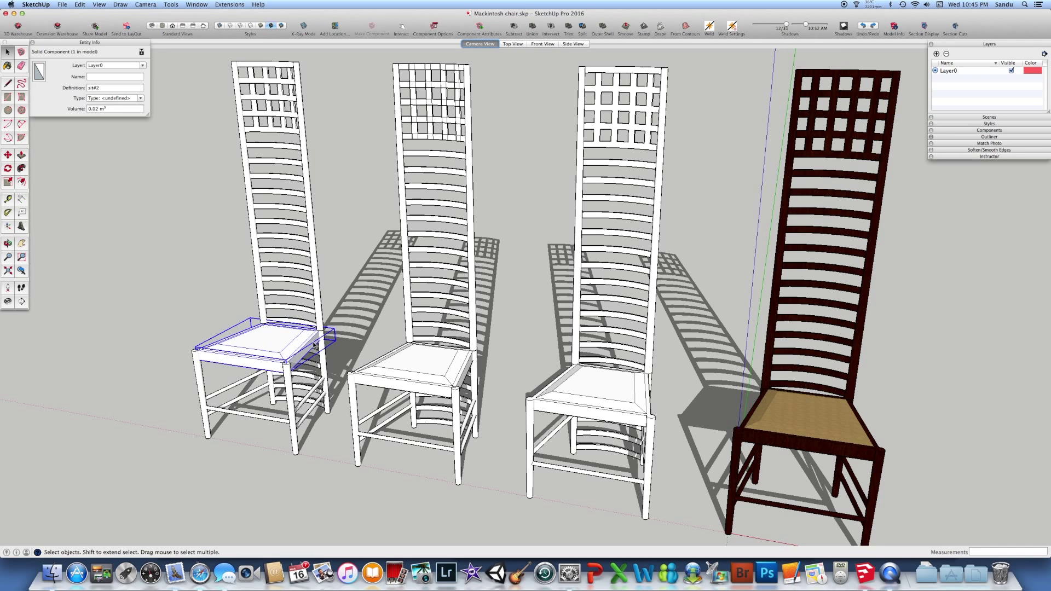
click(193, 335)
key(o)
drag(270, 366, 148, 327)
key(space)
- Draw a rectangle about 0.53 by 0.53 m on the ground beside the farthest white chair and extrude it up about 0.10 m
click(8, 97)
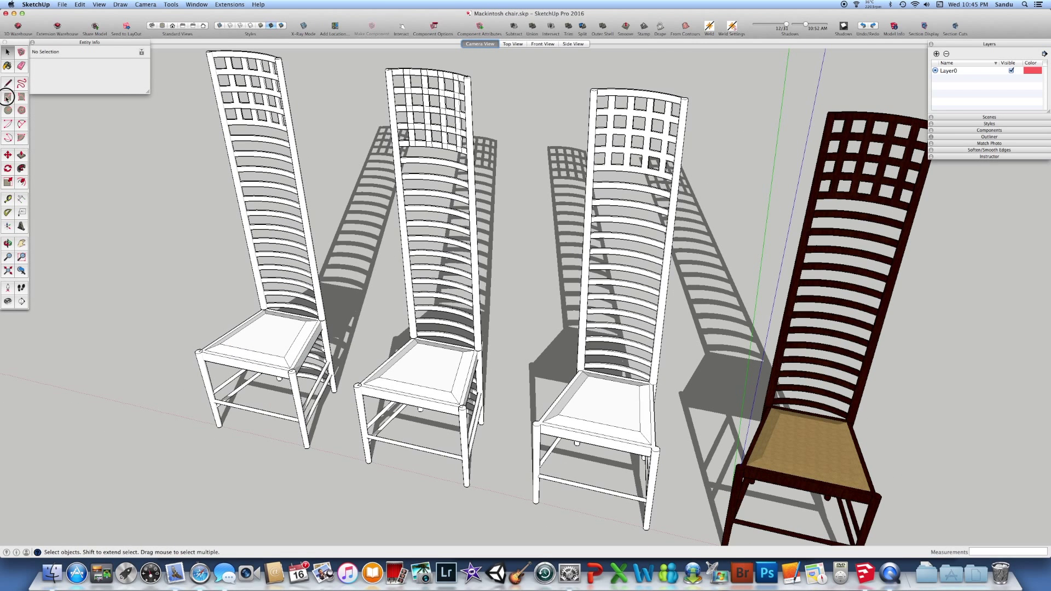
click(102, 258)
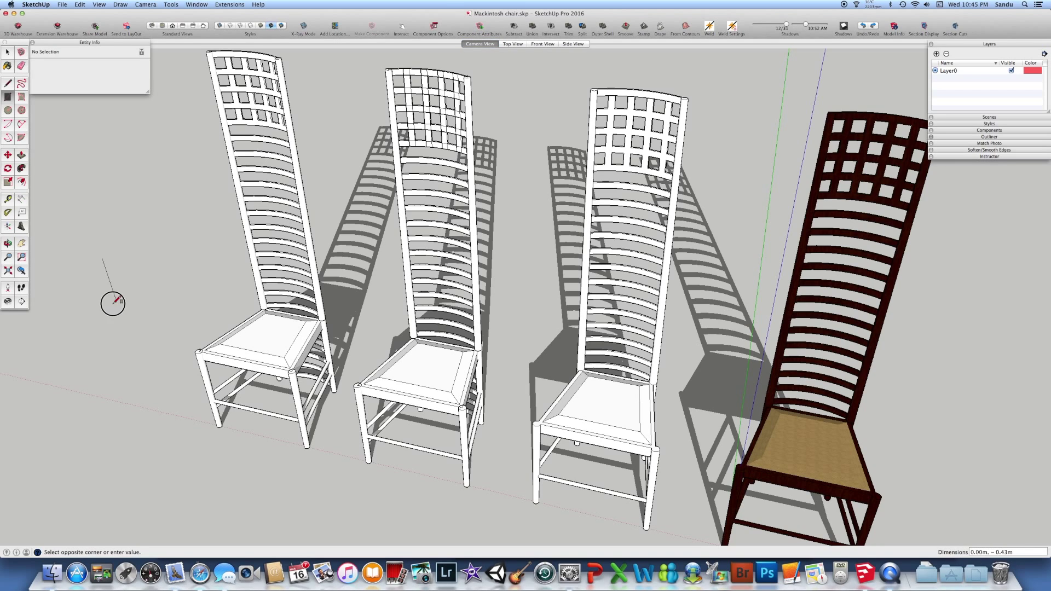
click(108, 303)
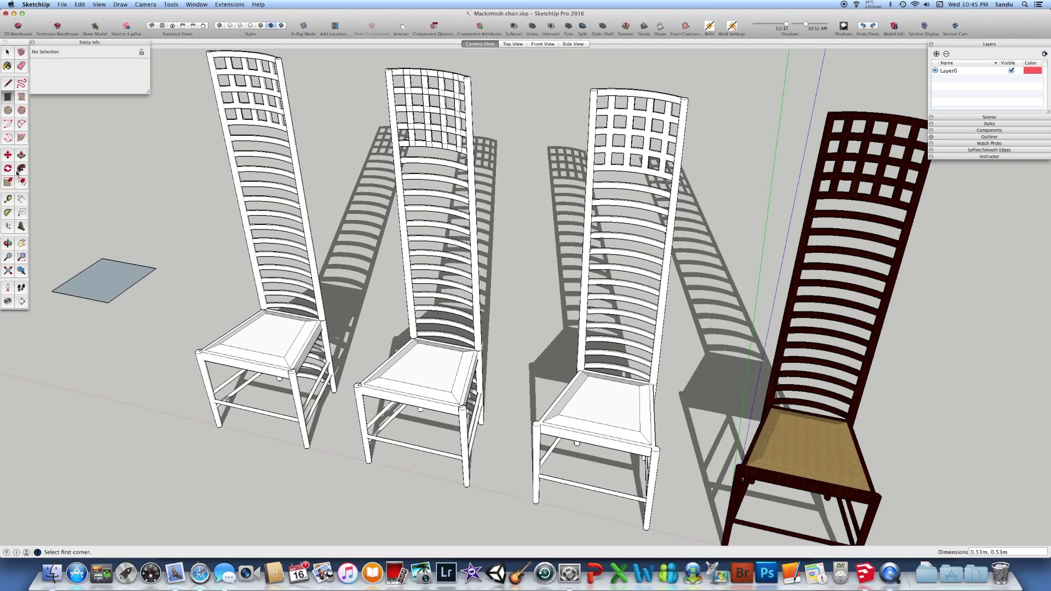
key(p)
click(111, 270)
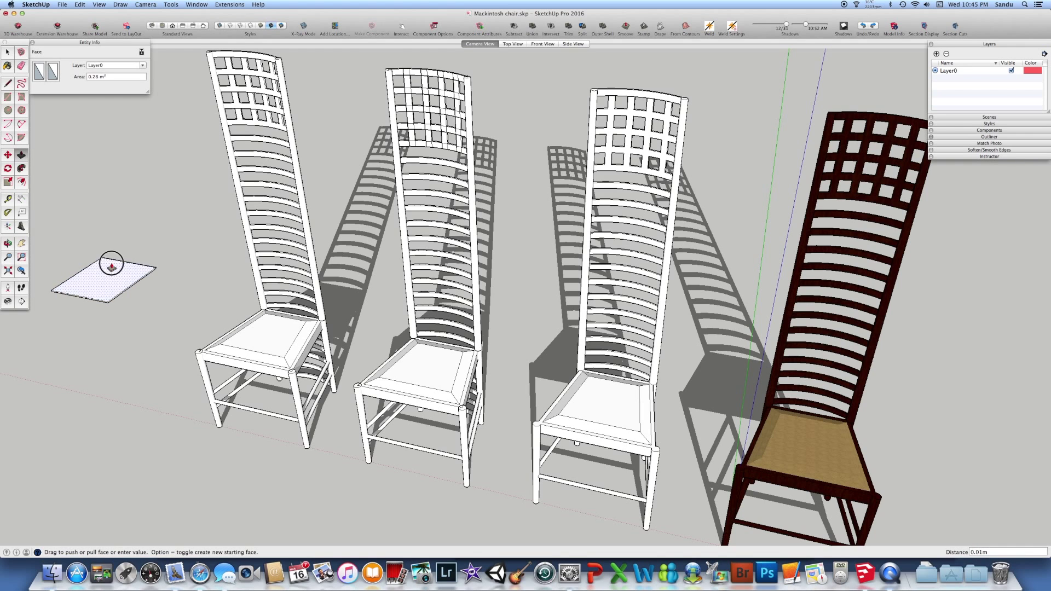
click(107, 277)
- Offset the slab's top face inward twice to make two nested squares
scroll(74, 261, up, 3)
click(22, 181)
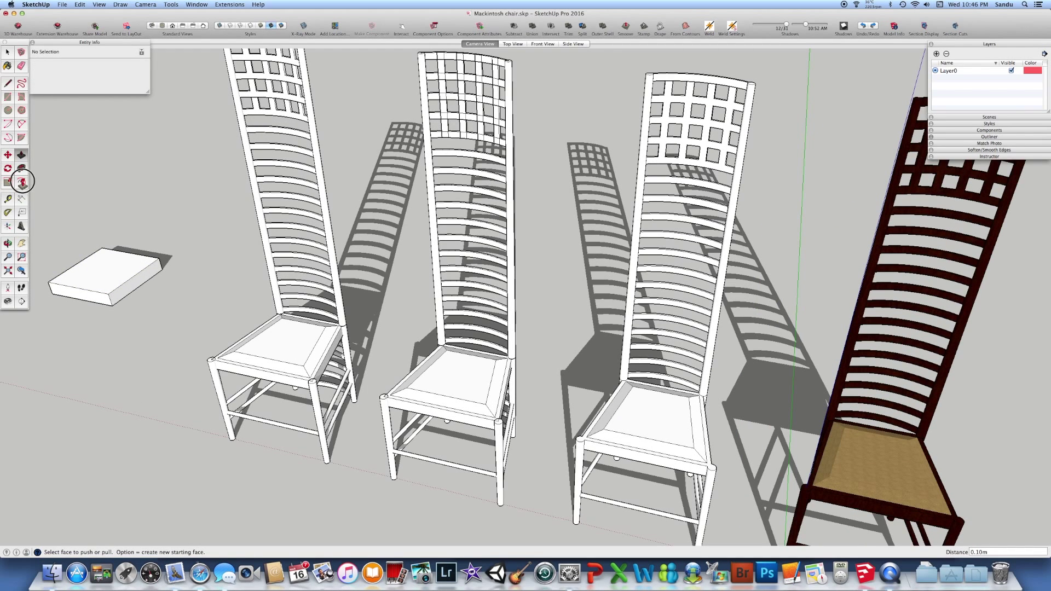
scroll(77, 265, up, 3)
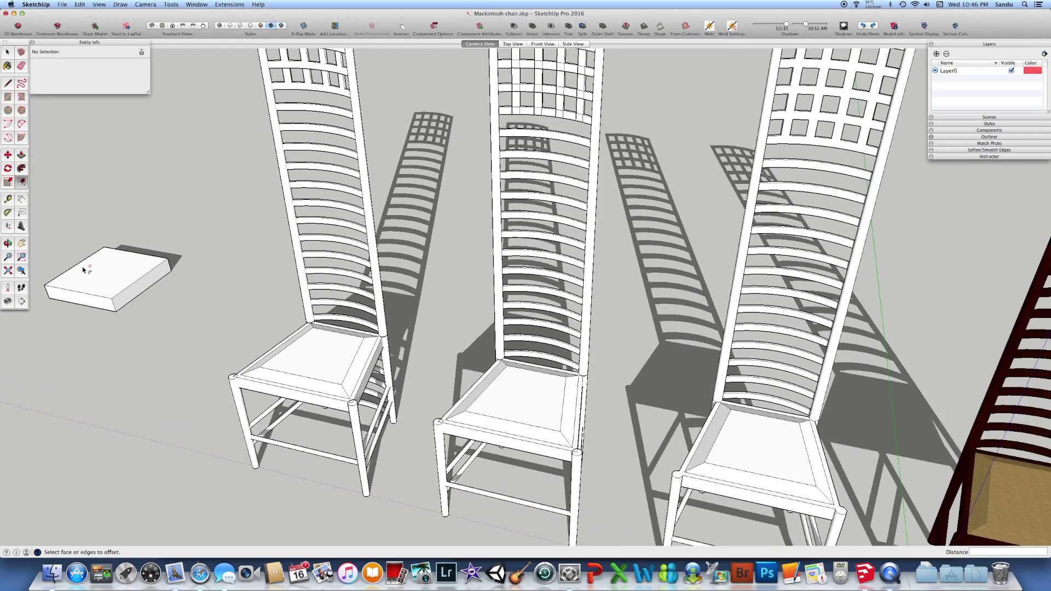
scroll(82, 265, up, 2)
click(86, 265)
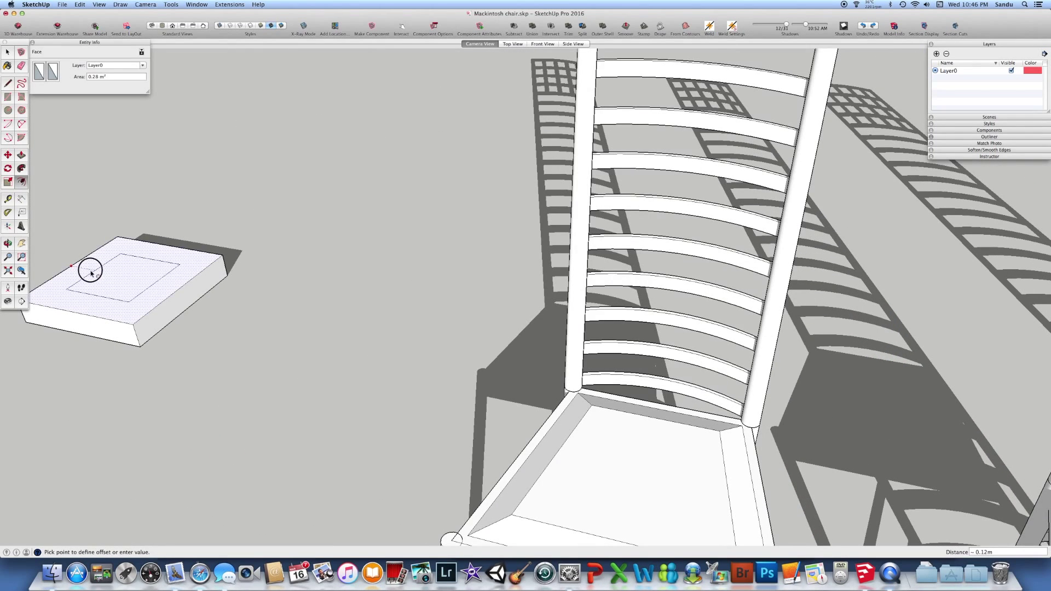
click(99, 270)
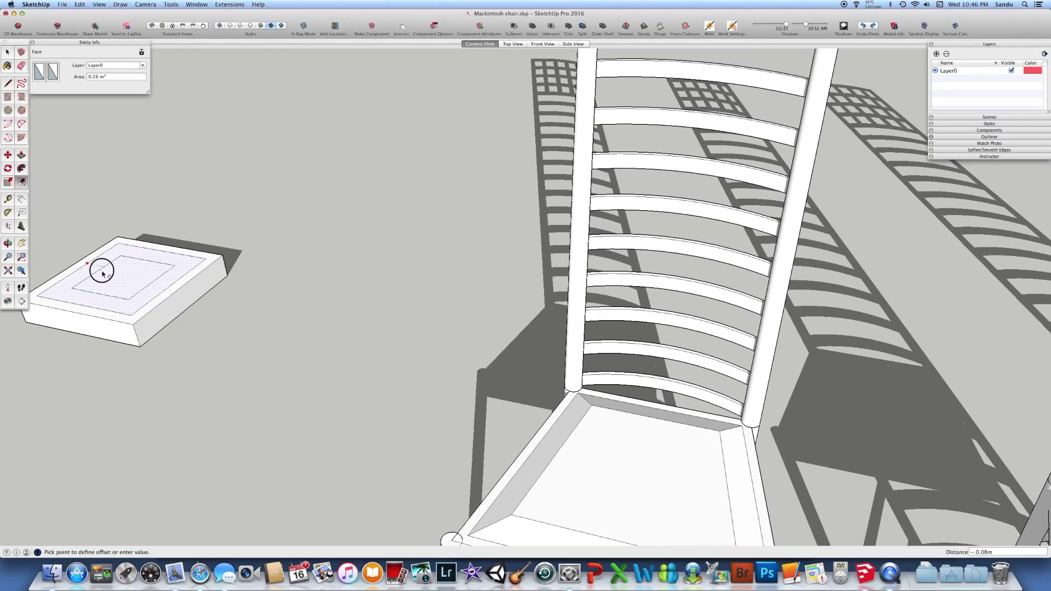
middle_drag(355, 335, 546, 425)
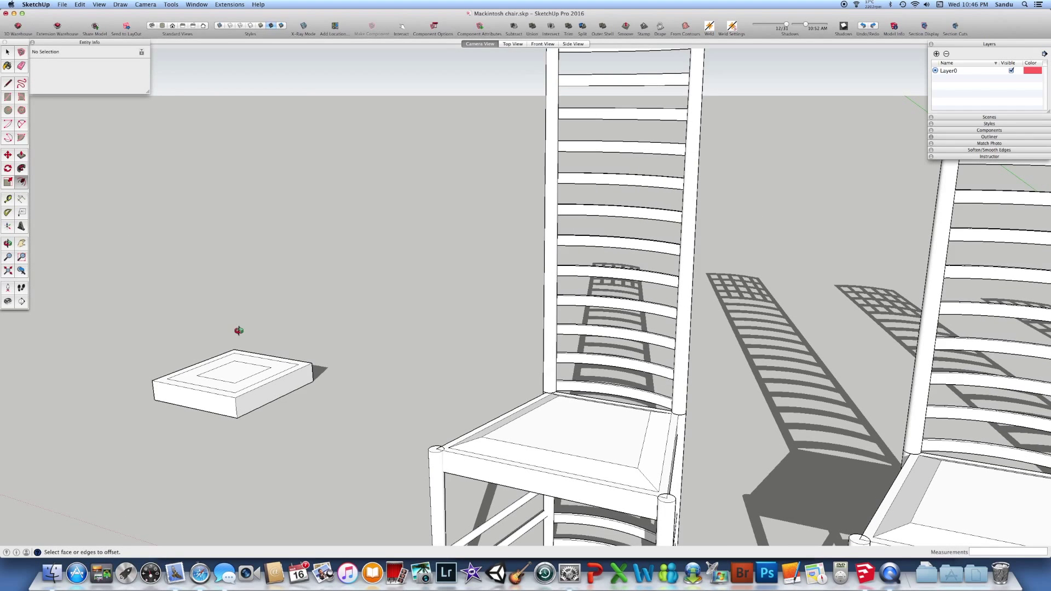
middle_drag(234, 331, 252, 364)
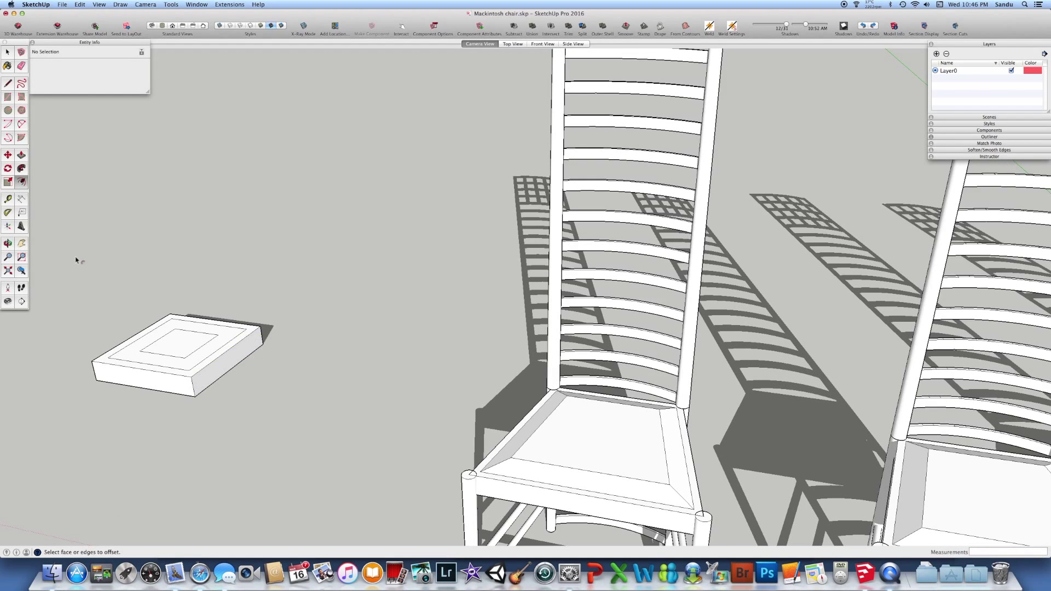
- Try to move the innermost square face across the top of the slab
key(space)
click(202, 341)
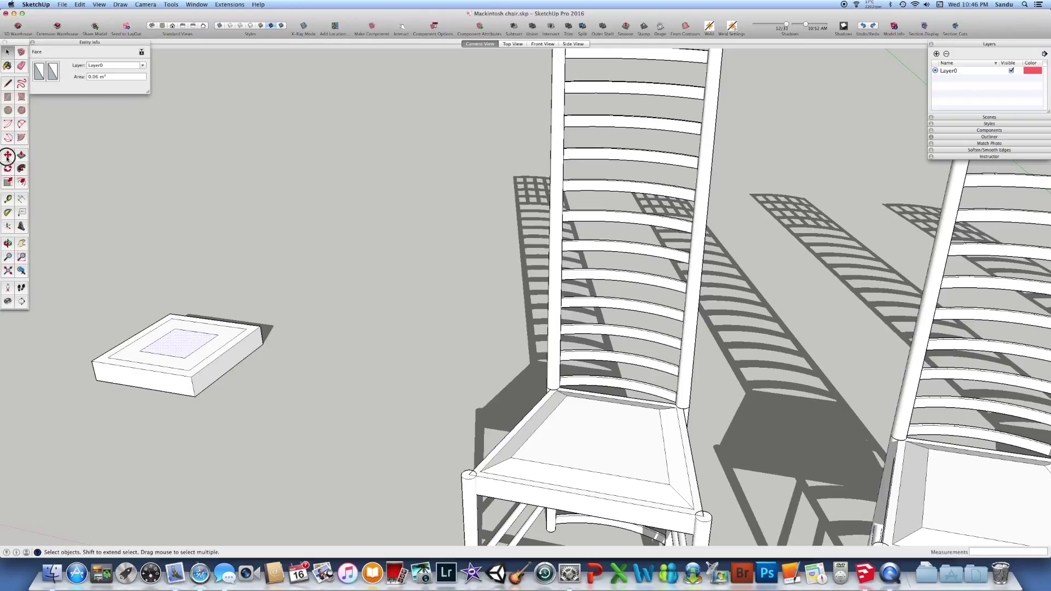
key(m)
click(186, 344)
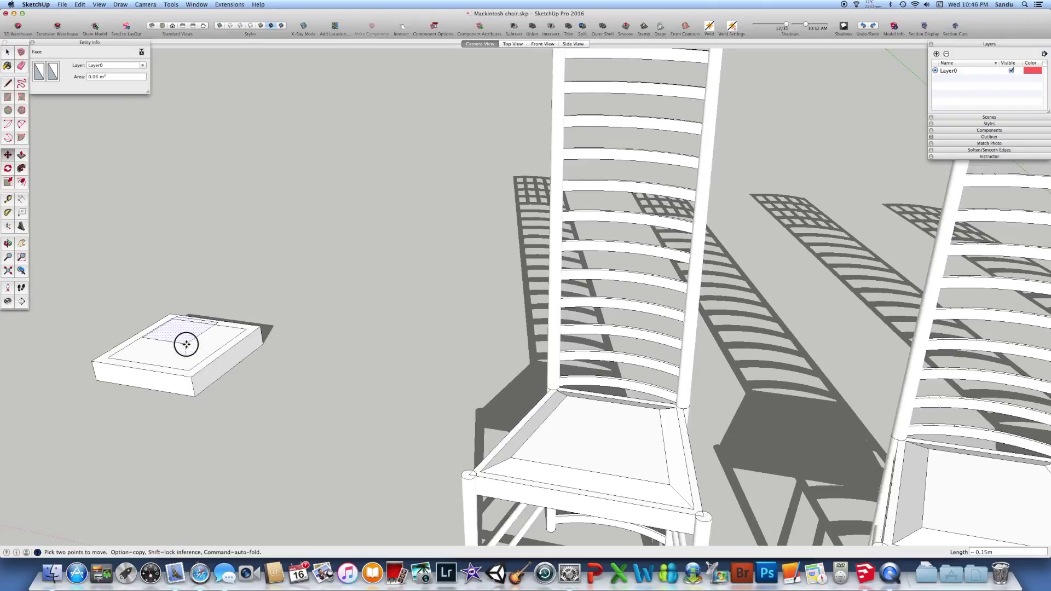
key(Escape)
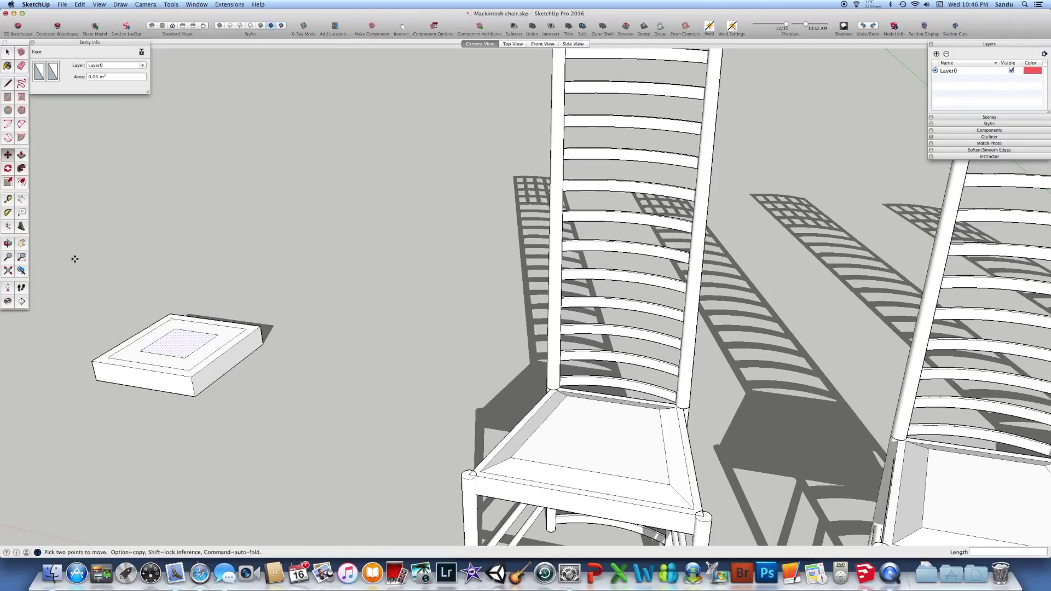
- Draw lines joining the corners of the innermost square to the matching corners of the outer nested square on the slab
click(8, 83)
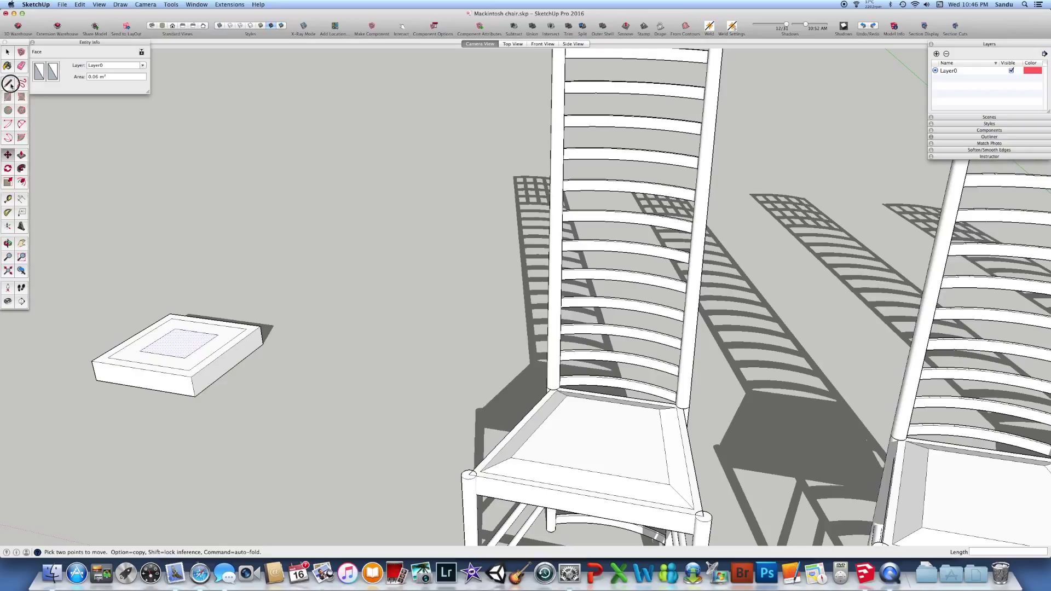
click(175, 329)
key(Escape)
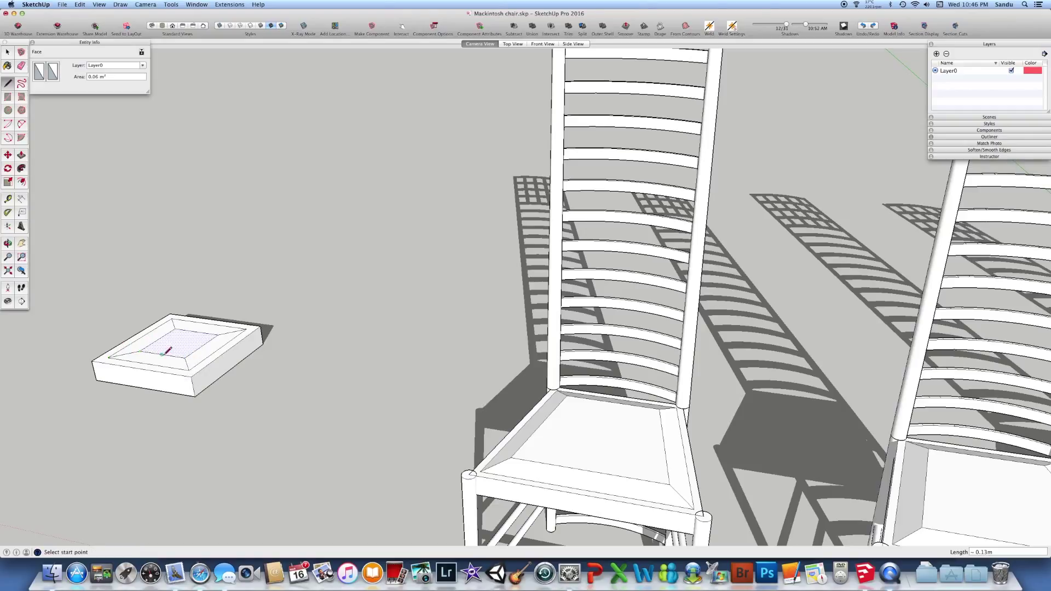
- Select the innermost square with its edges and move it about 0.09 m straight up to form sloped sides
click(8, 54)
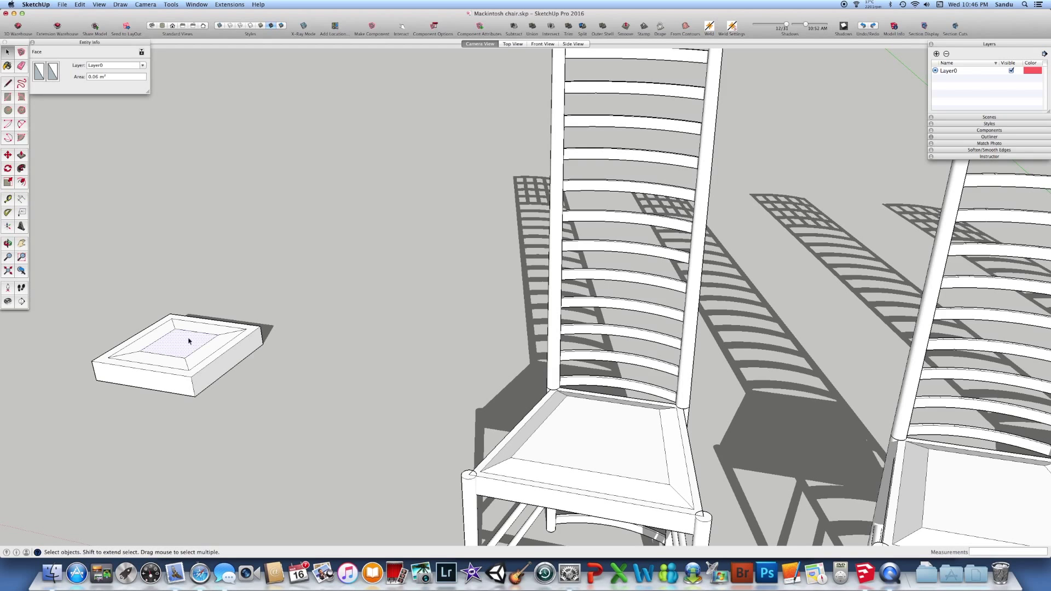
scroll(177, 351, up, 2)
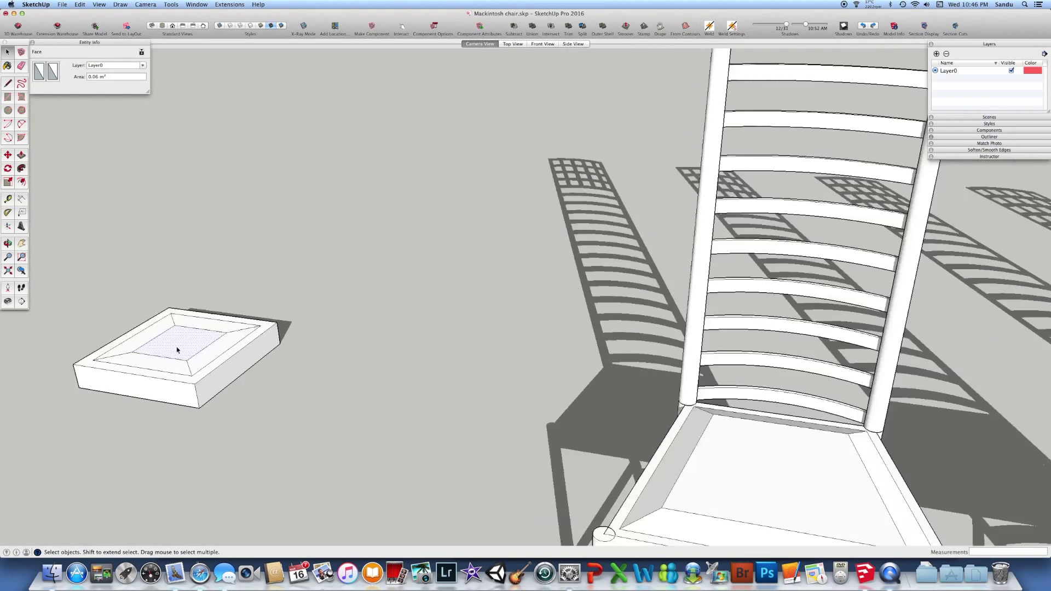
scroll(177, 351, up, 3)
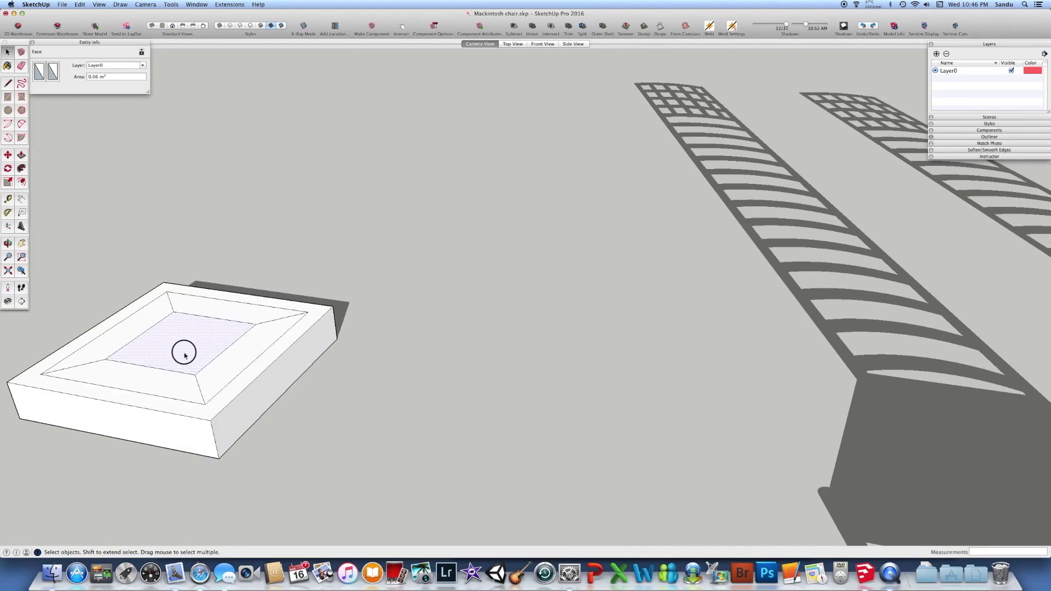
double_click(173, 353)
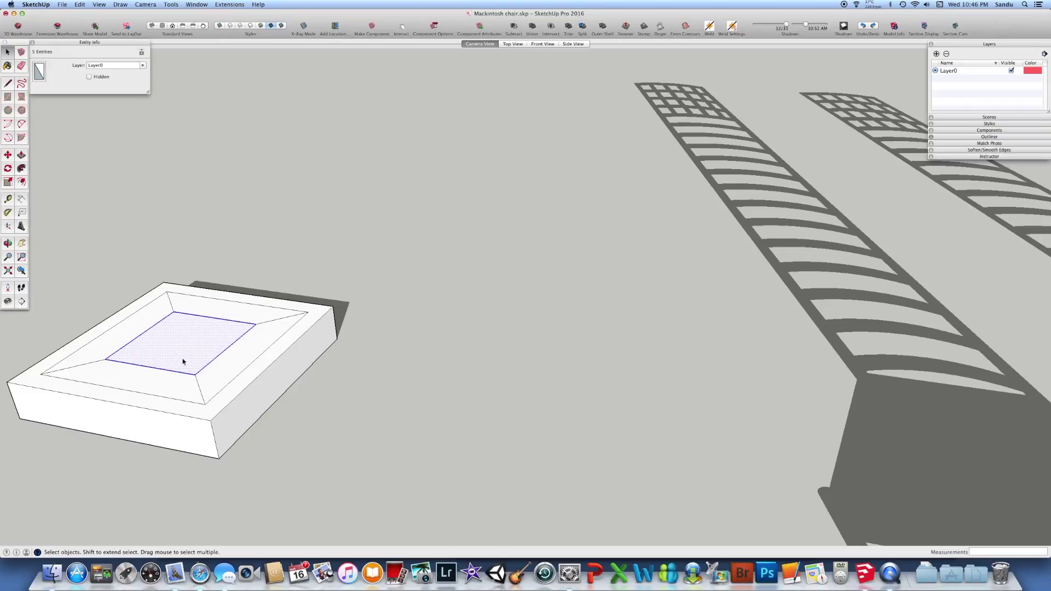
click(8, 155)
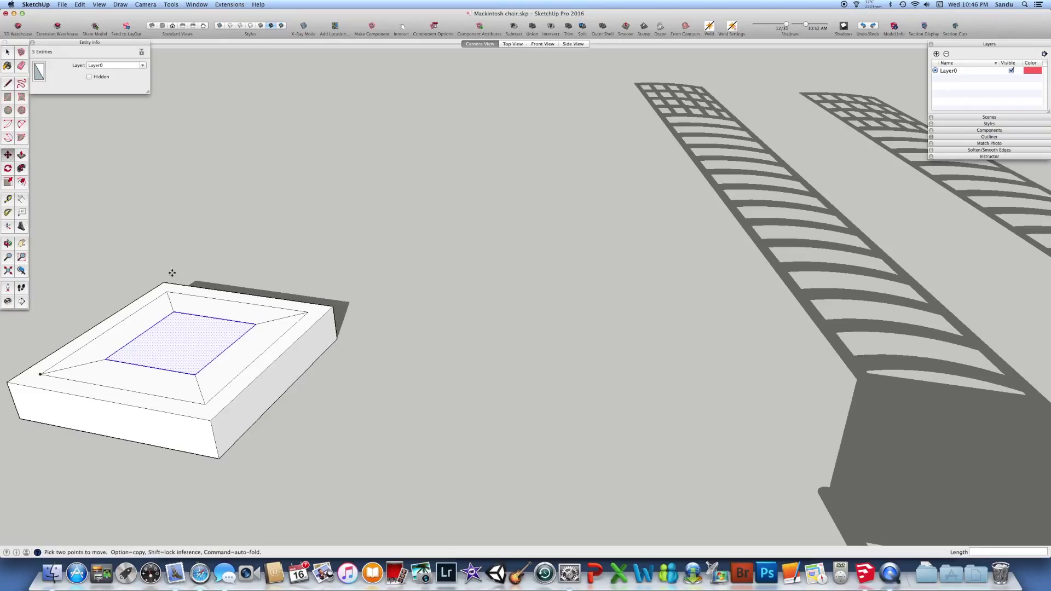
click(195, 374)
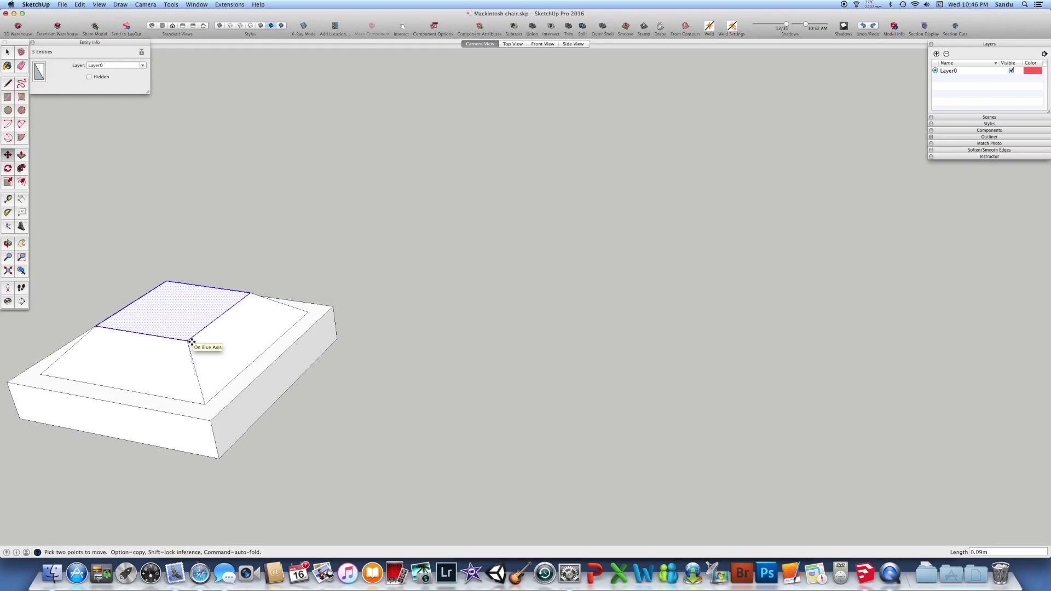
click(199, 347)
middle_drag(199, 349, 145, 313)
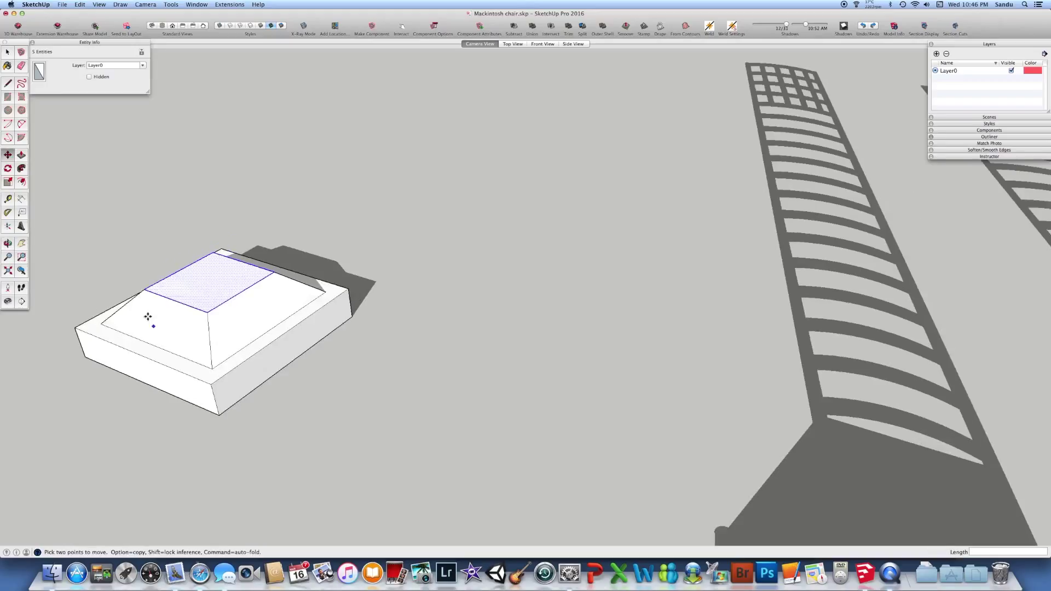
key(space)
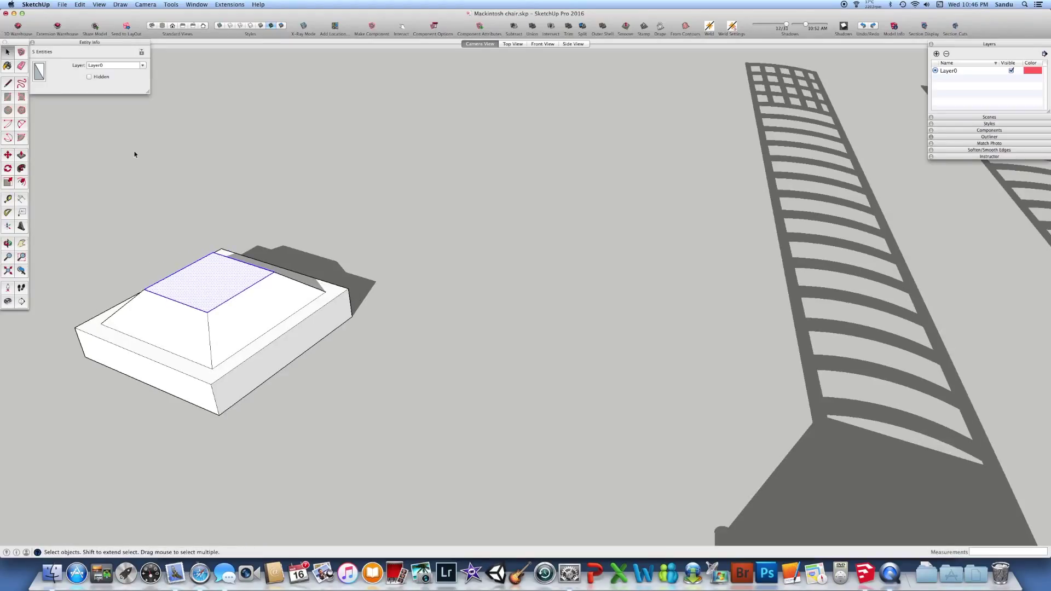
click(127, 157)
middle_drag(101, 159, 32, 264)
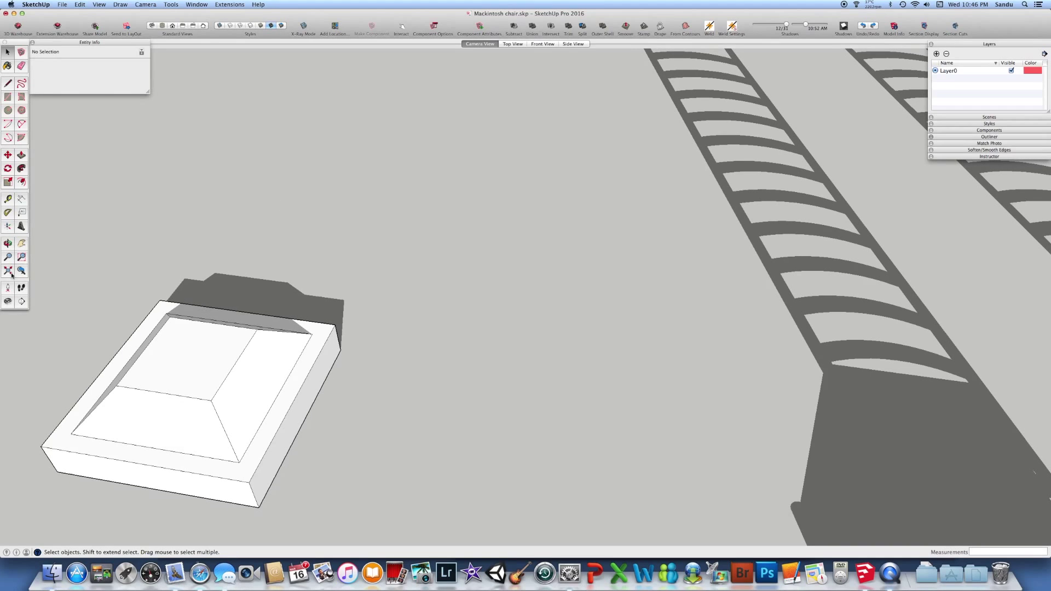
- Select the whole test slab beside the chairs and delete it
click(12, 273)
drag(77, 238, 183, 303)
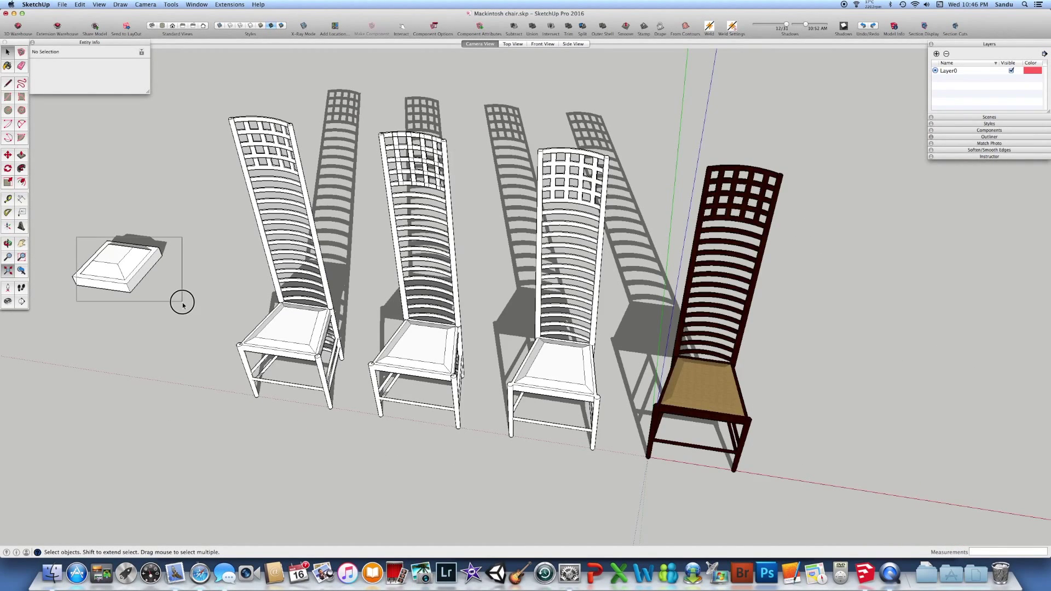
drag(56, 219, 221, 333)
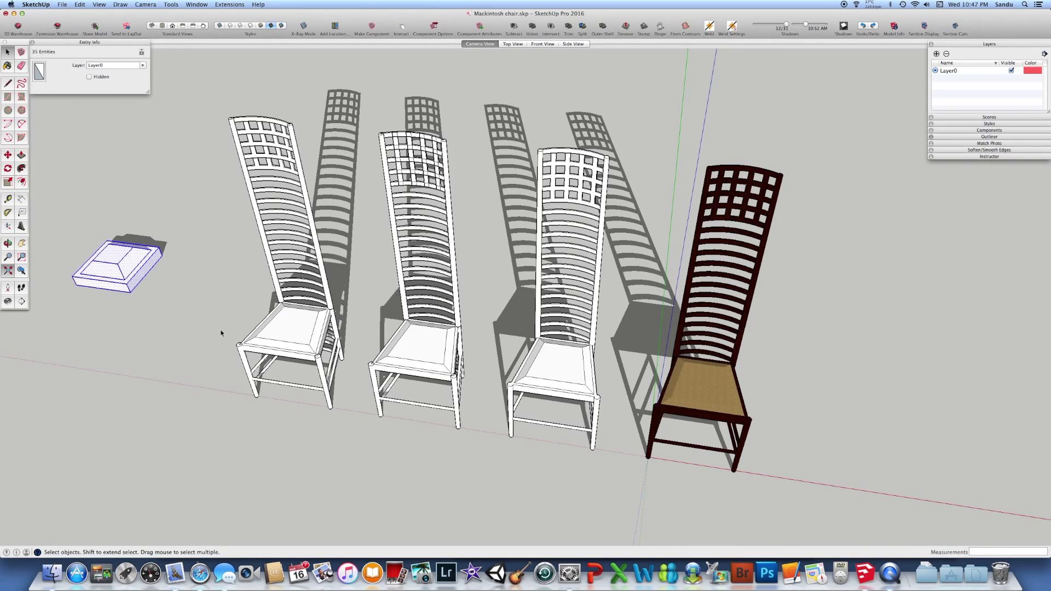
key(Delete)
- Select the front leg component at the outer side of the farthest white chair and examine its shape
scroll(268, 373, up, 8)
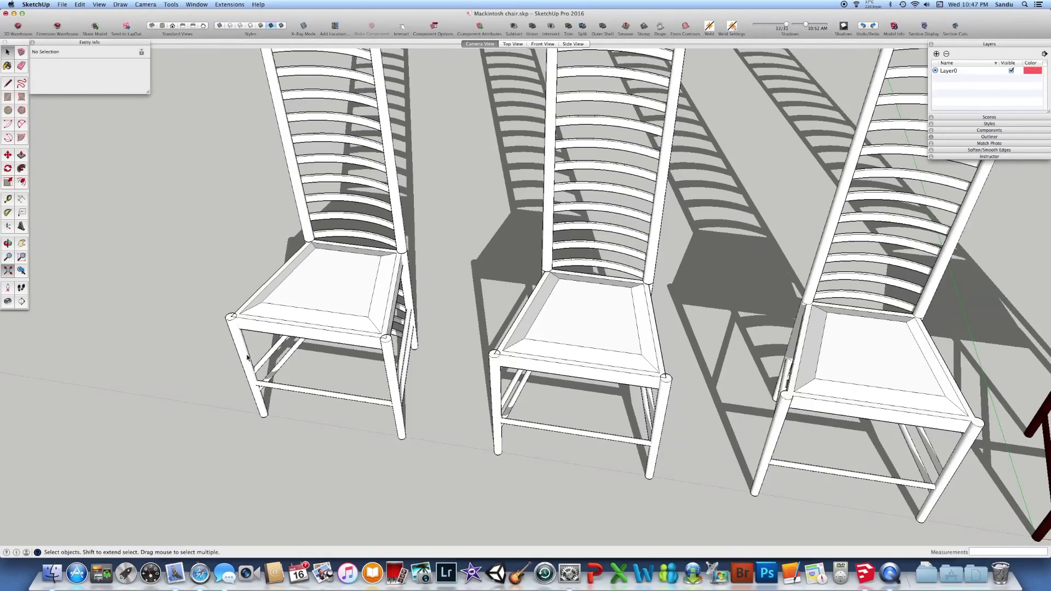
click(247, 376)
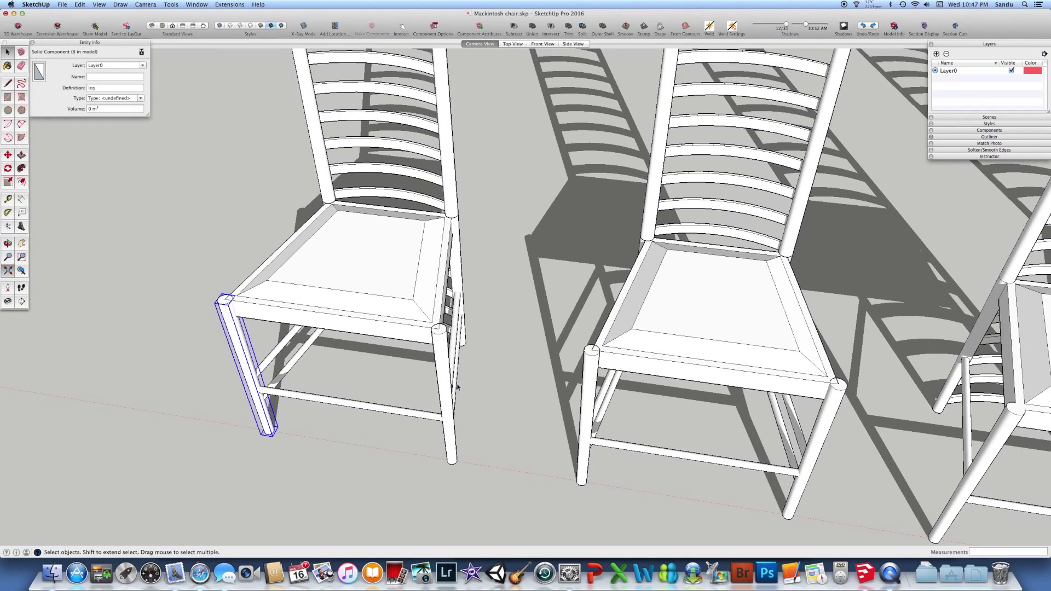
middle_drag(458, 386, 415, 373)
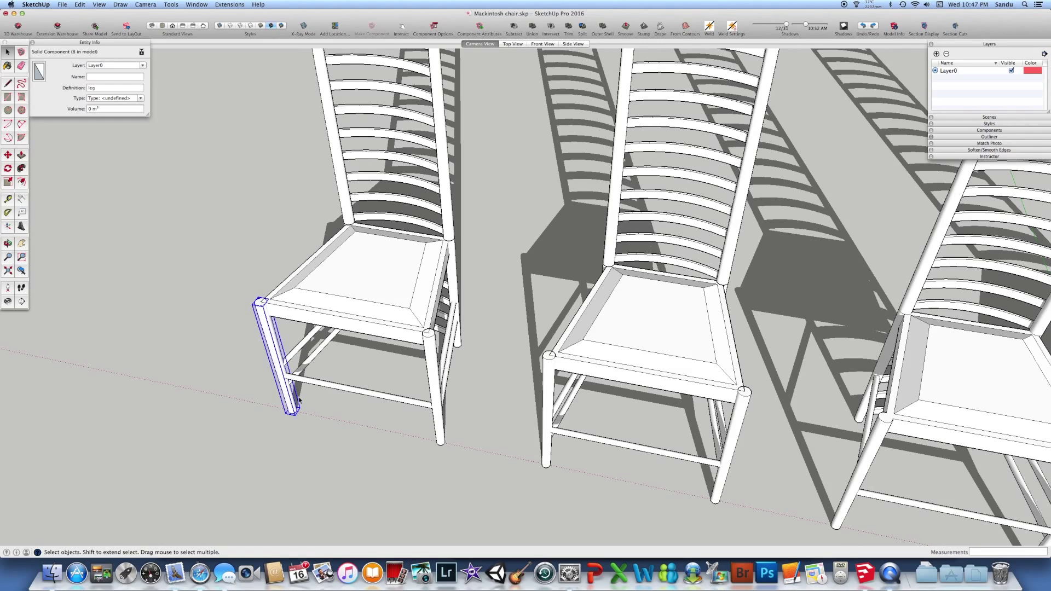
middle_drag(299, 400, 417, 375)
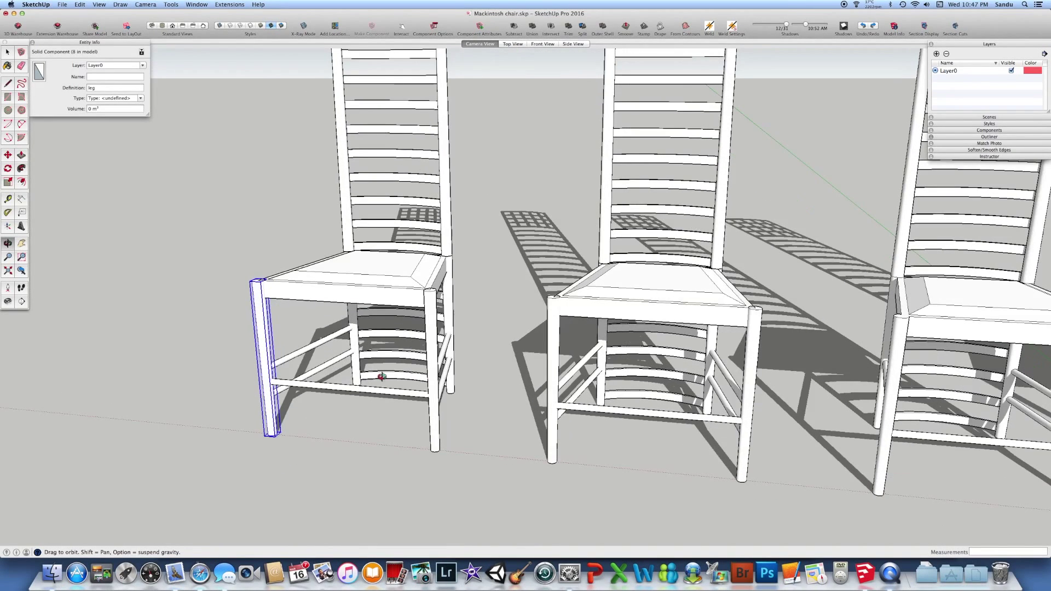
drag(381, 377, 386, 378)
key(space)
- Draw a circle of about 0.04 m radius on the ground beside the farthest white chair and extrude it up about 0.50 m
click(9, 110)
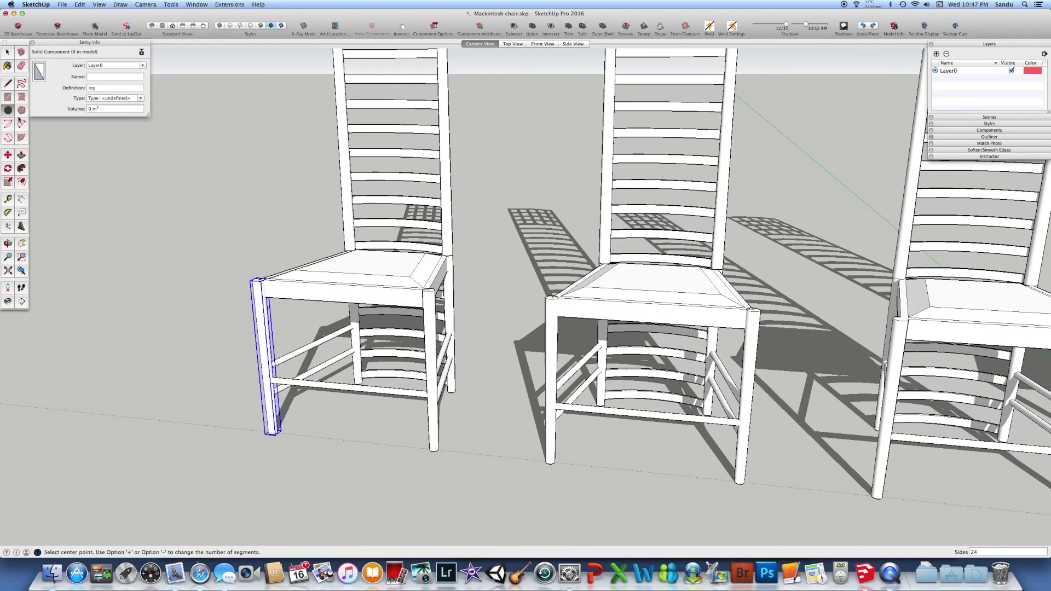
click(185, 365)
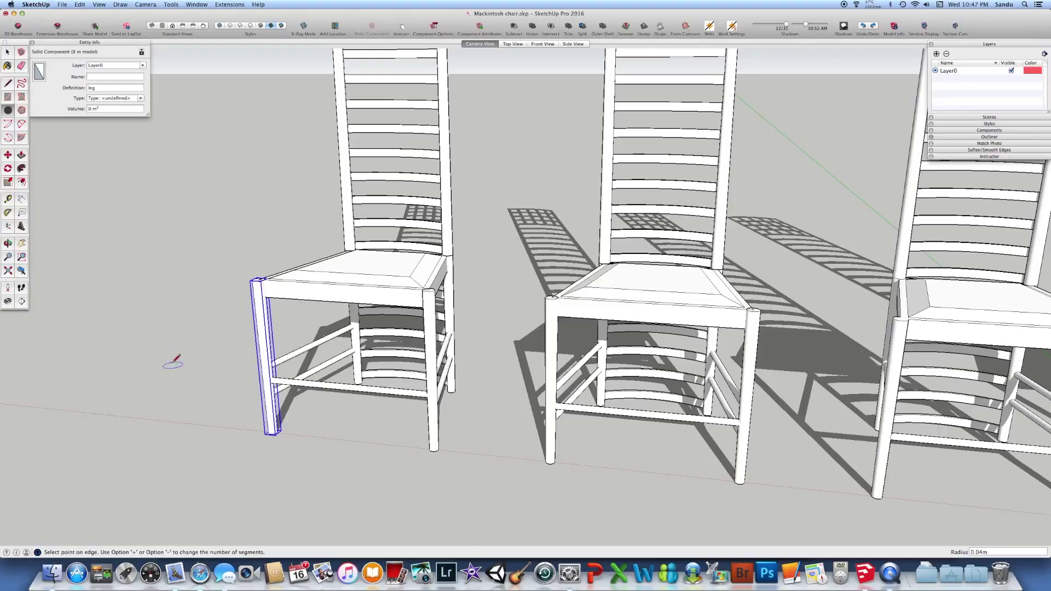
click(175, 360)
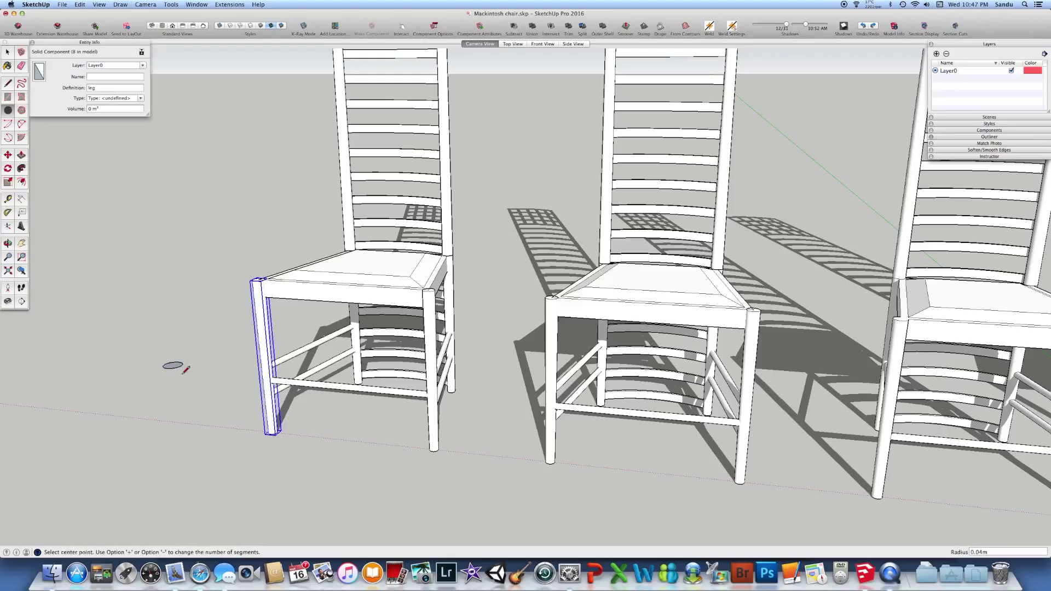
click(21, 155)
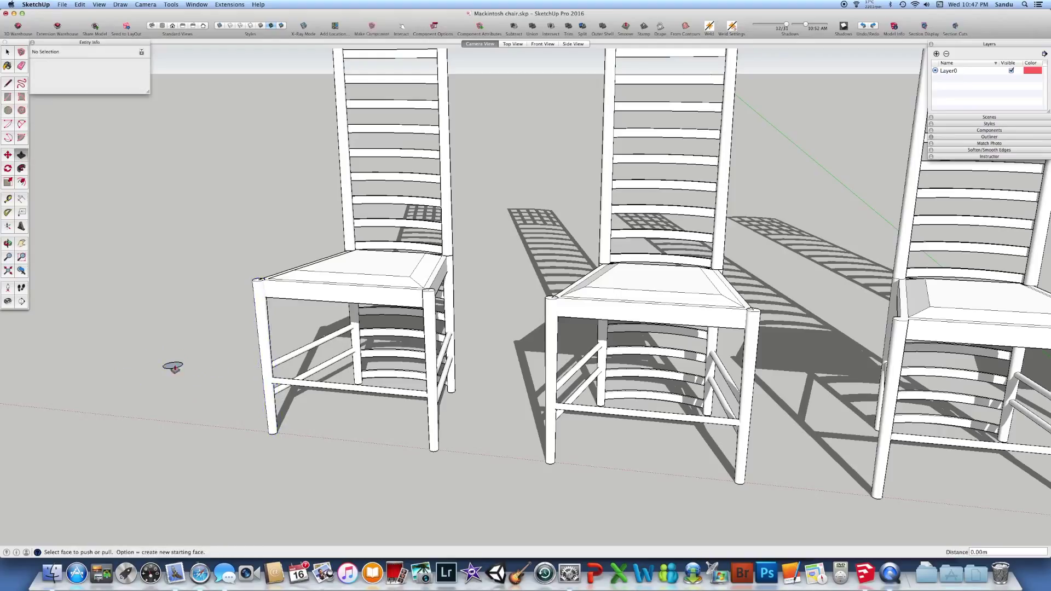
drag(174, 367, 160, 255)
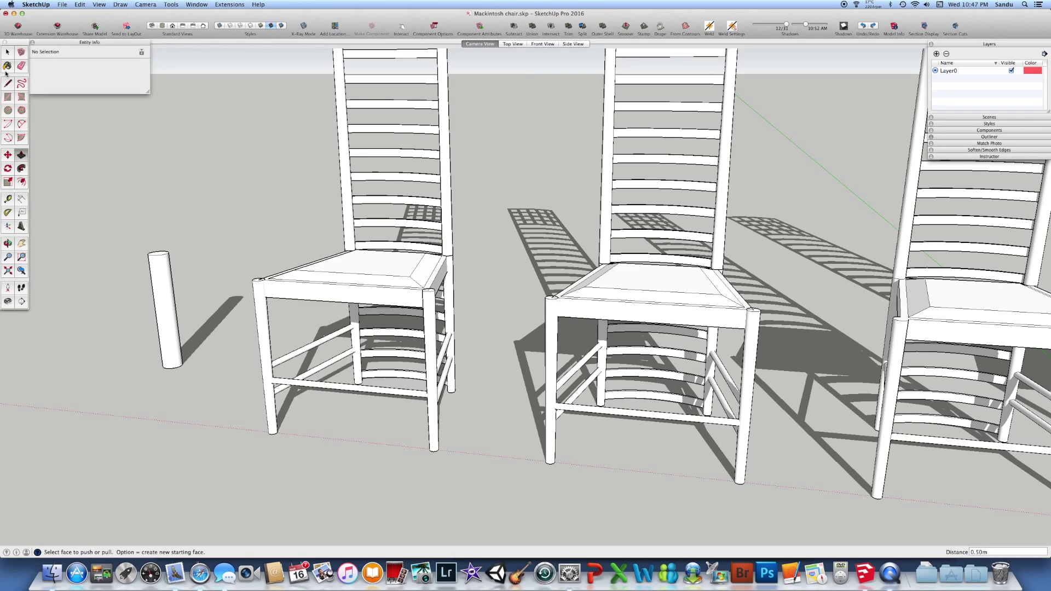
- Select the cylinder's bottom circle, scale it uniformly about its center to about 0.60 to taper the leg, and clear the selection
key(space)
drag(140, 349, 205, 380)
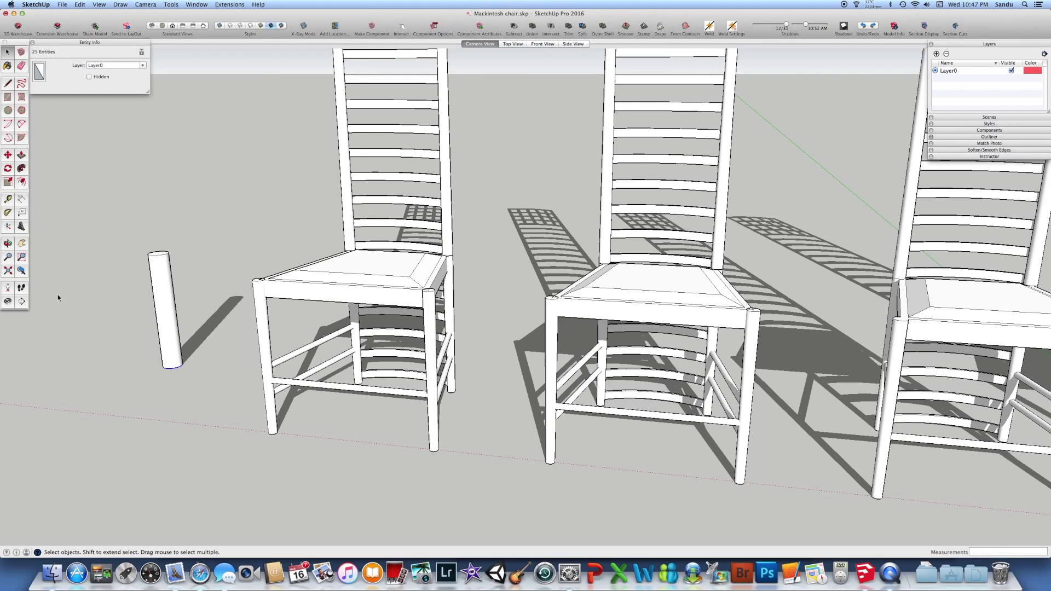
key(s)
scroll(176, 389, up, 2)
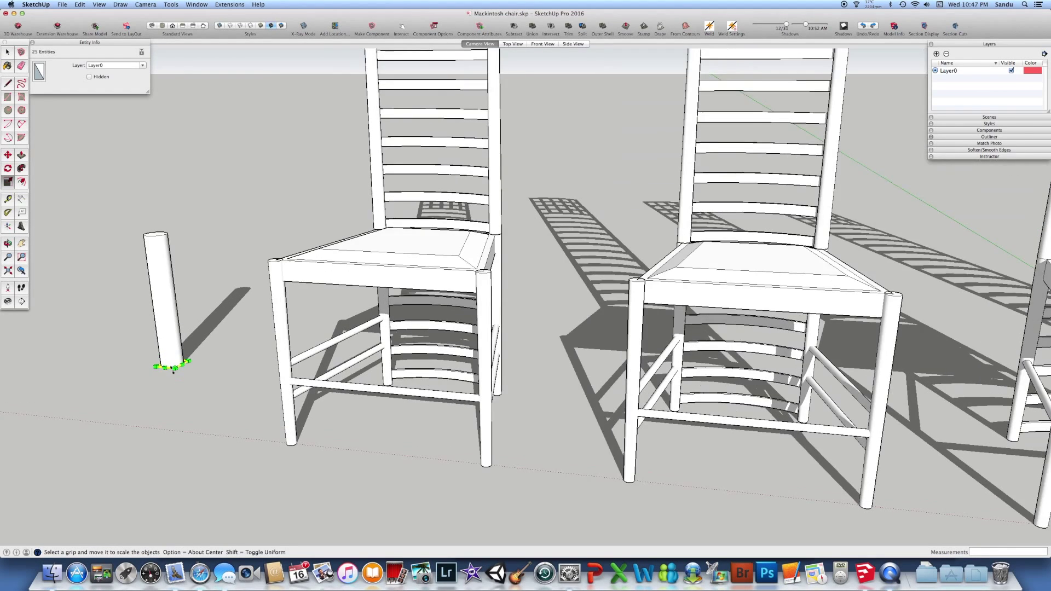
middle_drag(177, 389, 194, 356)
scroll(169, 428, up, 2)
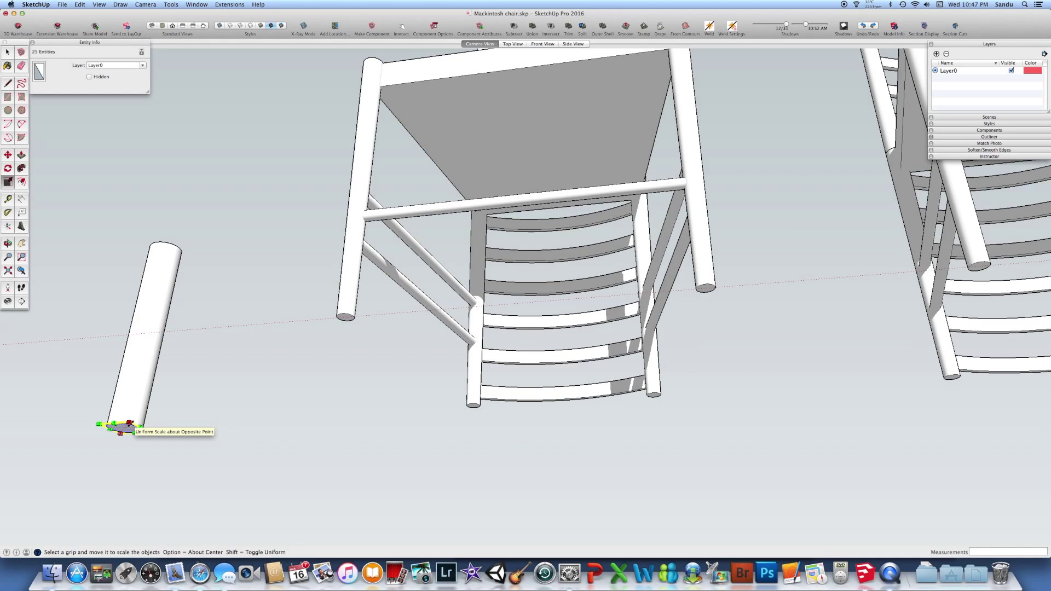
key(alt)
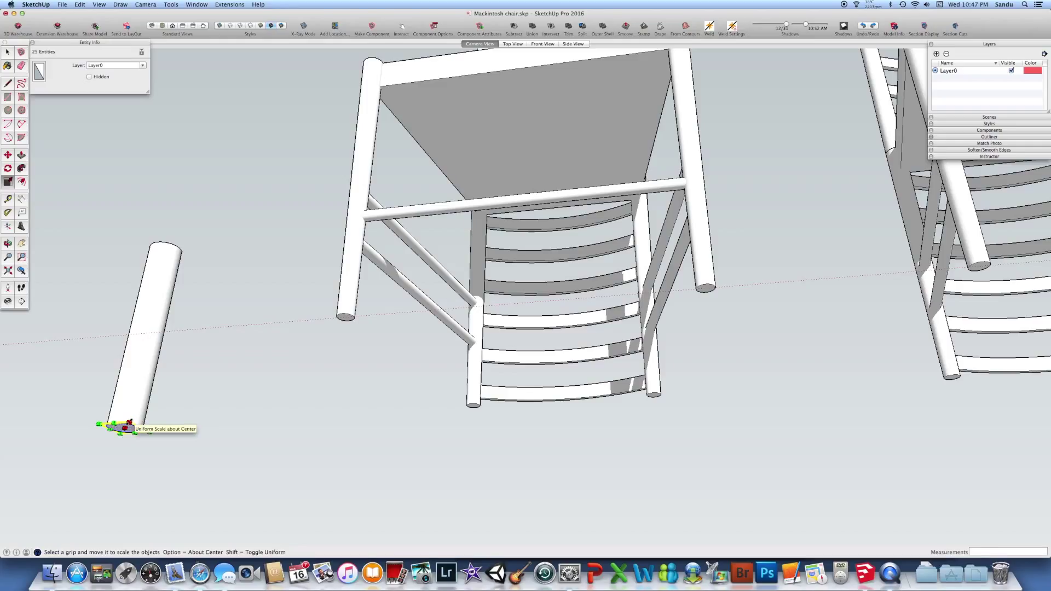
drag(126, 427, 128, 427)
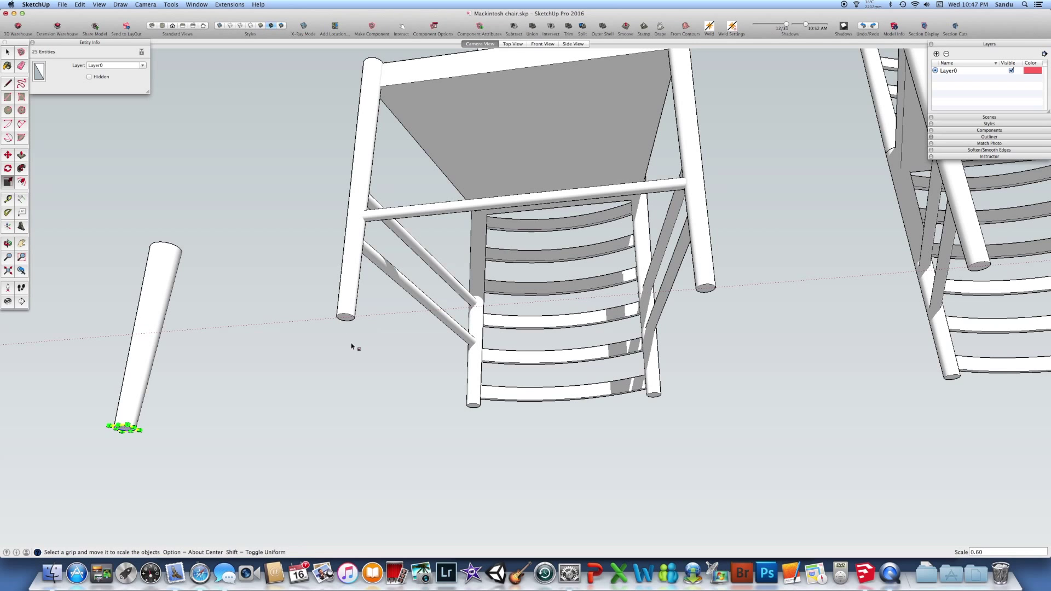
middle_drag(272, 340, 176, 321)
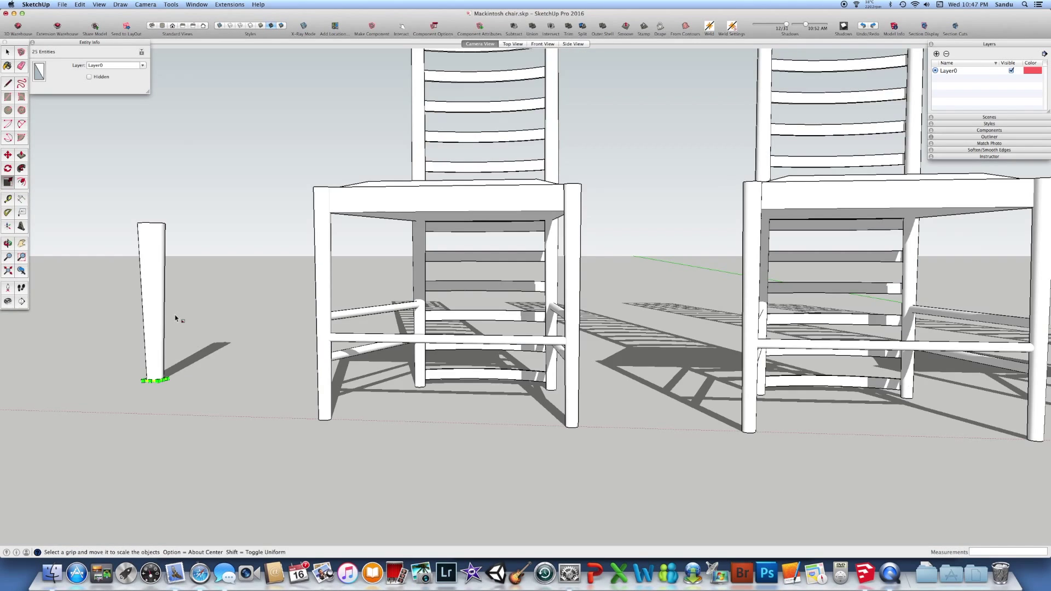
key(space)
click(173, 189)
- Select the tapered leg's top circle, try stretching the leg by moving the circle straight up, and undo the move
middle_drag(173, 189, 149, 201)
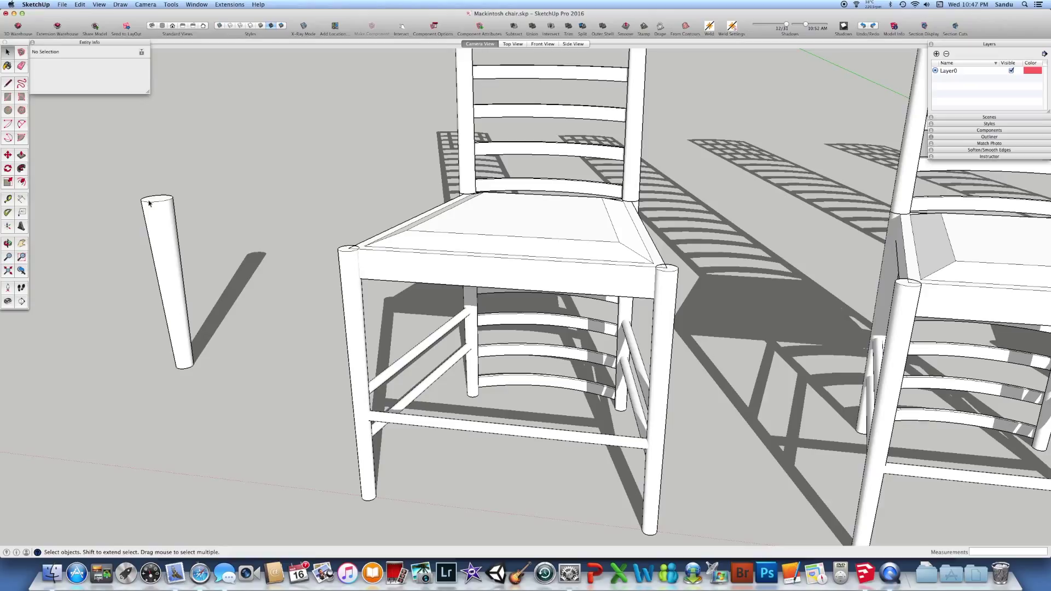
drag(118, 164, 192, 207)
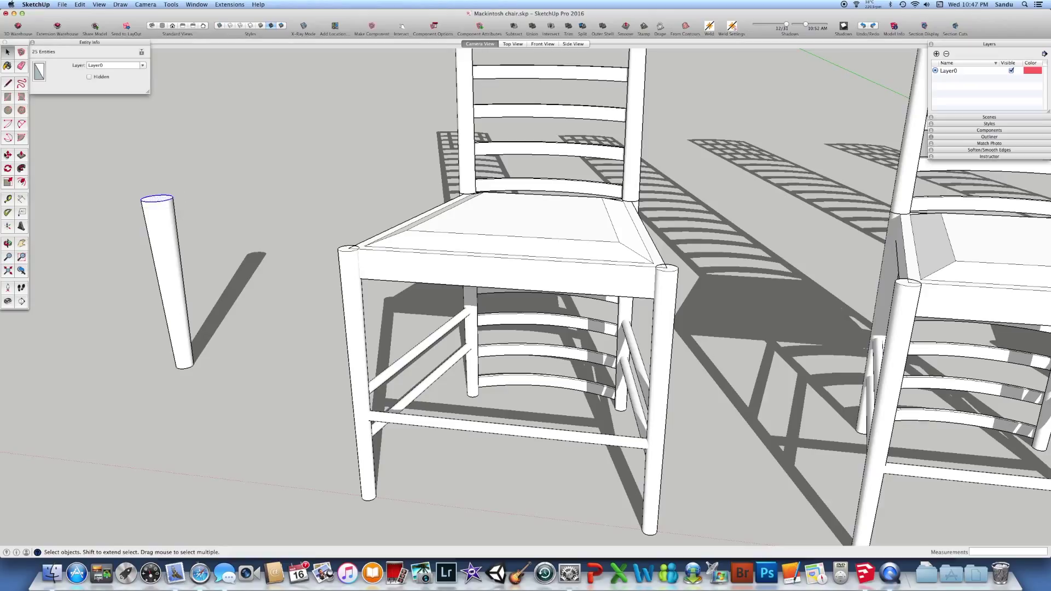
click(8, 155)
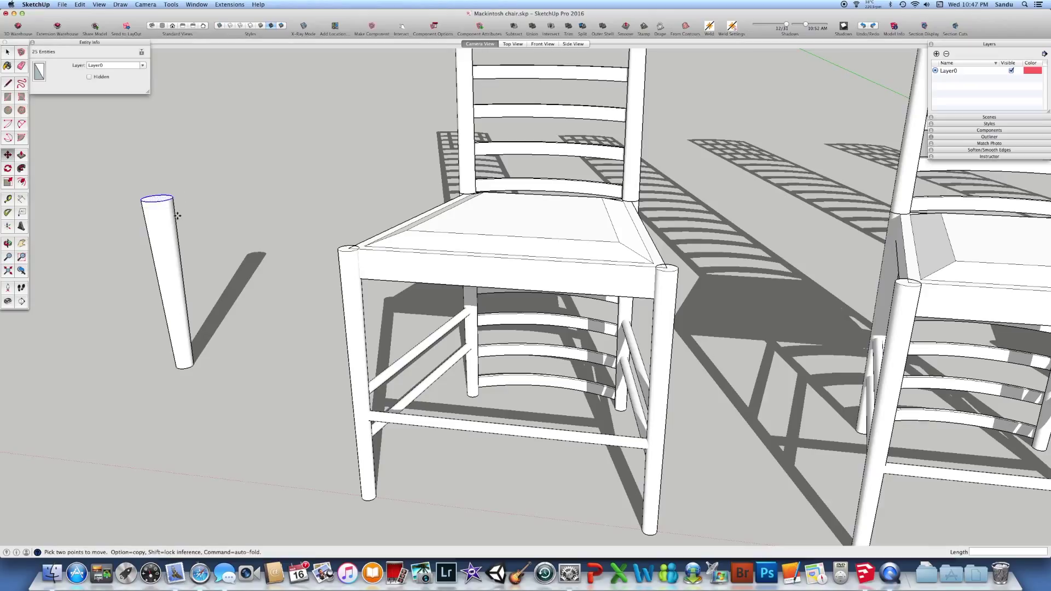
click(176, 172)
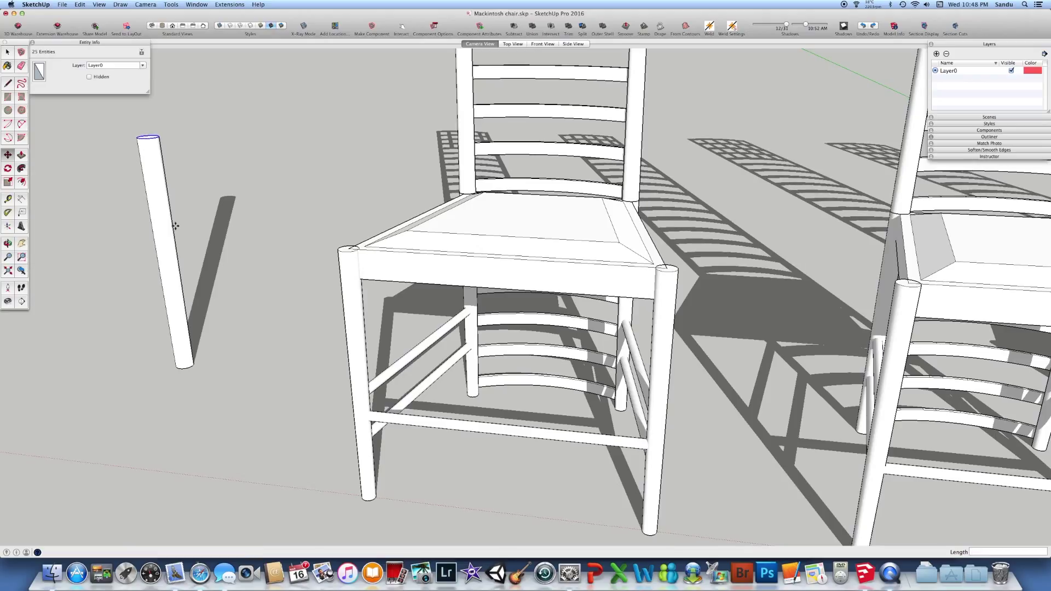
key(super+z)
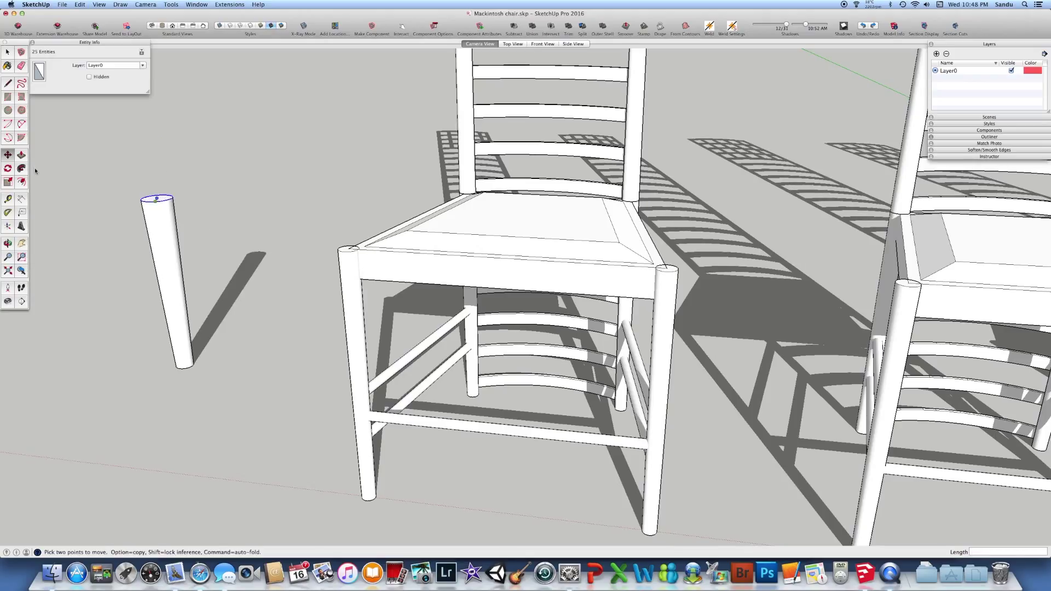
- Push/pull the tapered leg's top face up about 0.12 m to add a straight section
key(p)
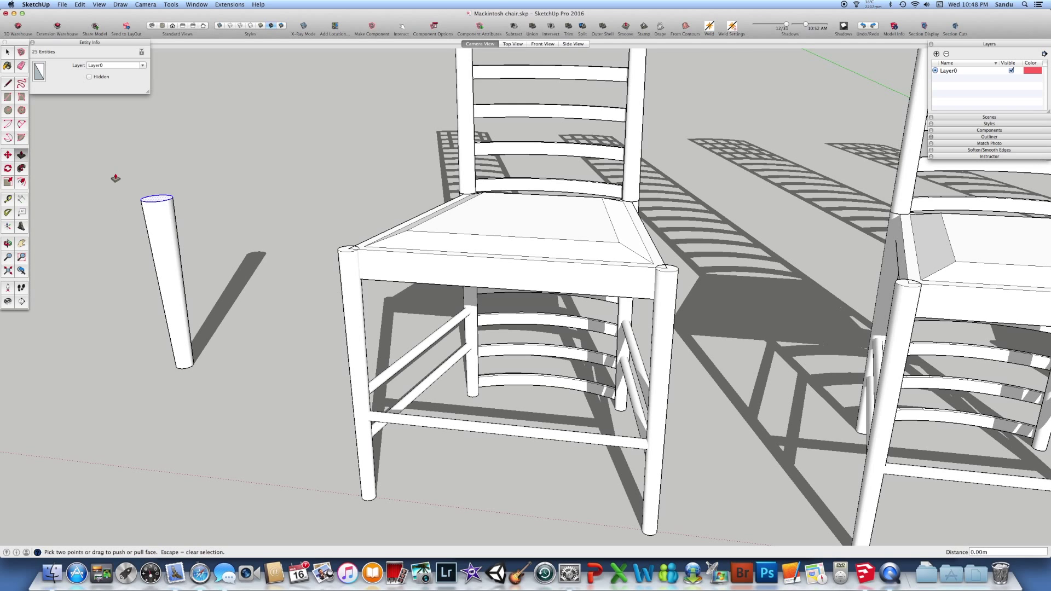
drag(164, 193, 159, 153)
middle_drag(219, 228, 157, 249)
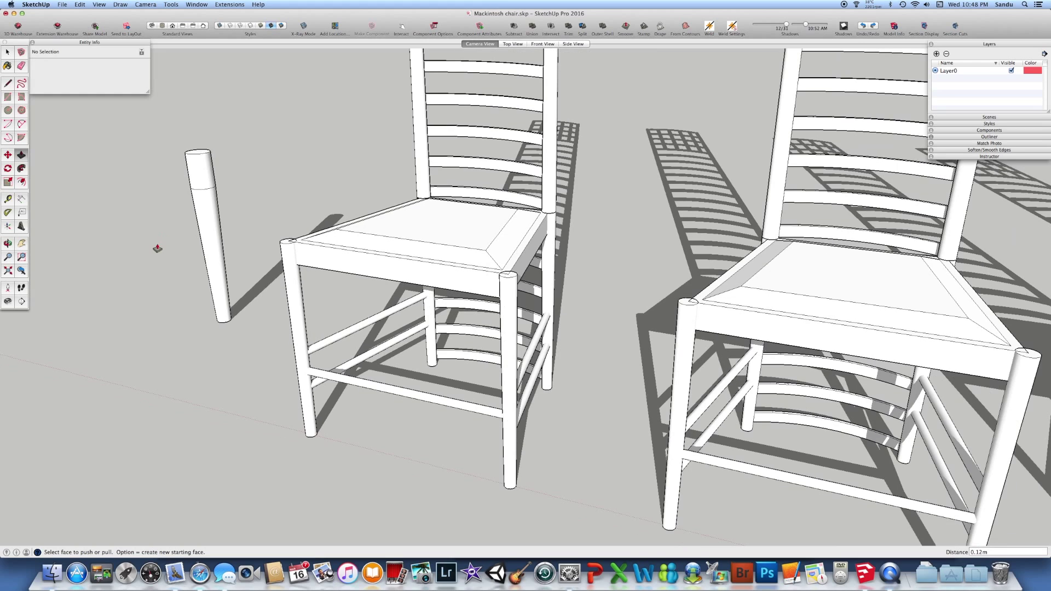
- Select the whole tapered test leg beside the farthest white chair and delete it
click(6, 52)
mouse_move(146, 130)
mouse_down()
mouse_move(244, 274)
mouse_move(252, 331)
mouse_up()
key(Delete)
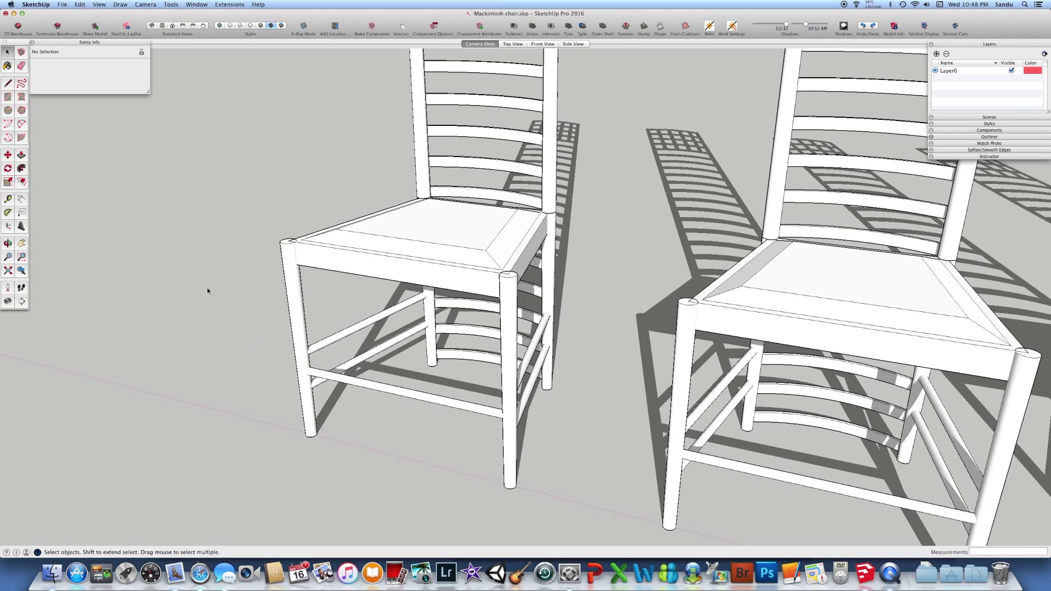
- Review the full row of chairs, from the farthest white model to the finished dark one
scroll(207, 287, down, 8)
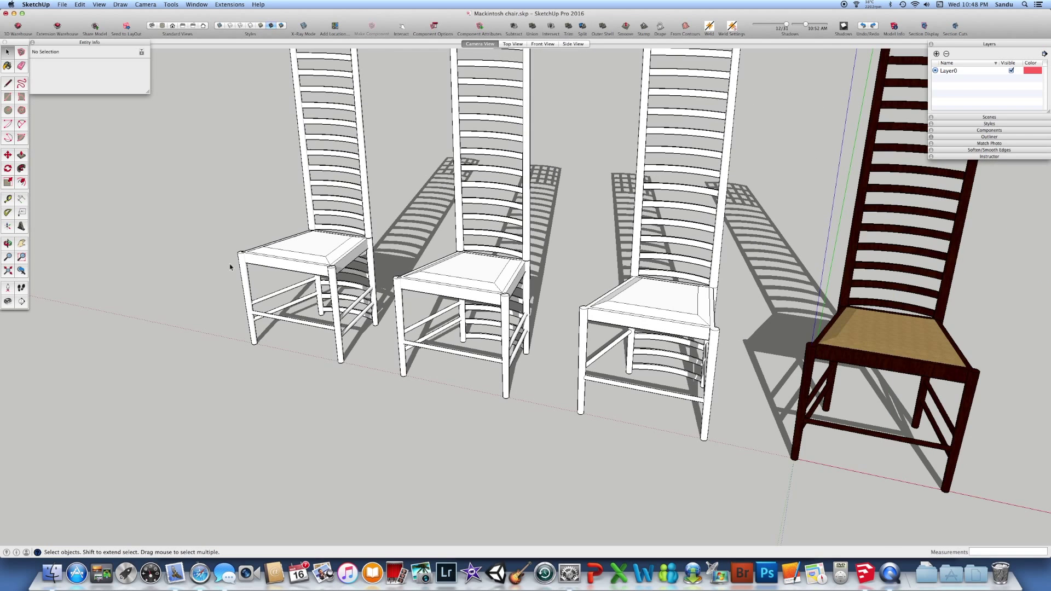
mouse_move(296, 269)
middle_down()
mouse_move(419, 256)
mouse_move(347, 277)
middle_up()
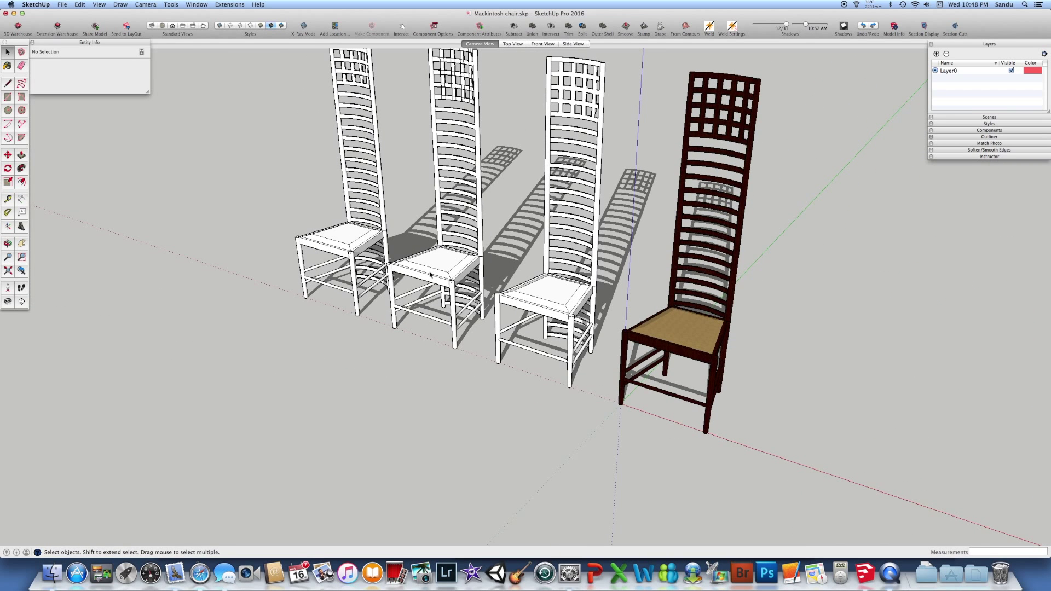
middle_drag(431, 275, 589, 264)
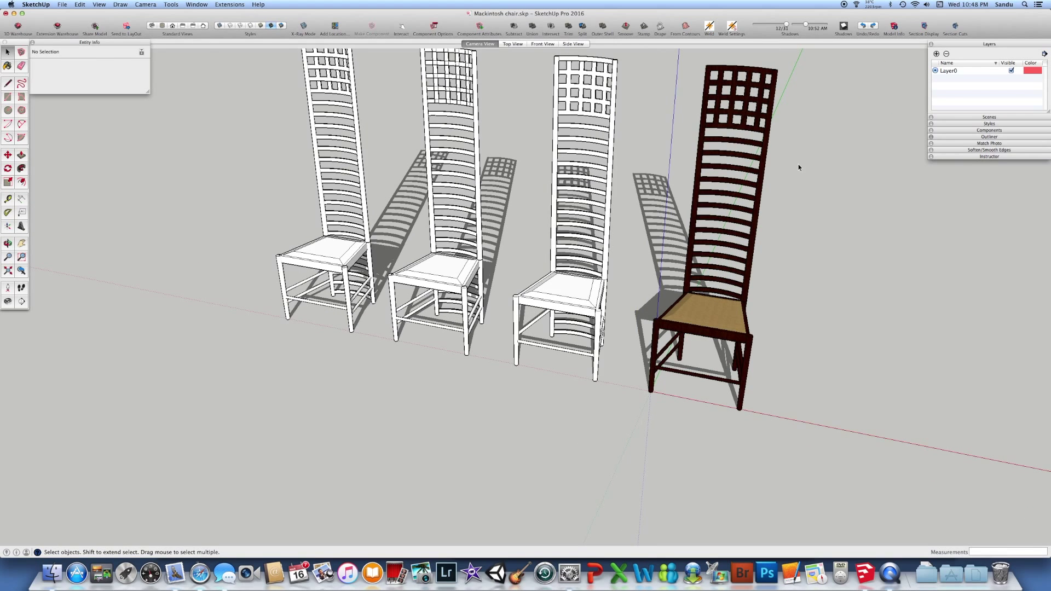
middle_drag(799, 168, 837, 156)
scroll(764, 155, up, 3)
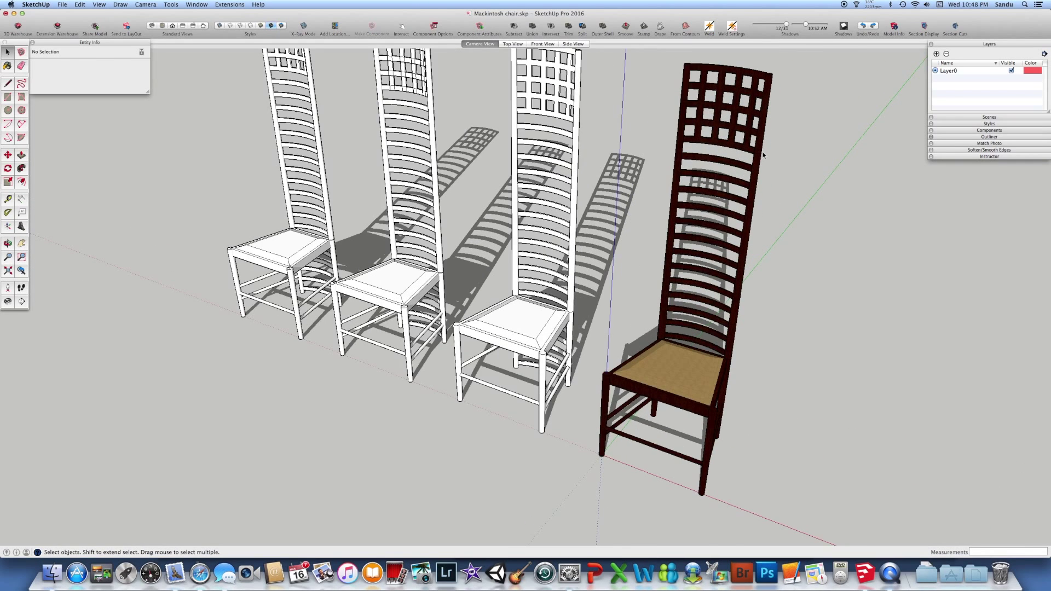
middle_drag(763, 155, 800, 158)
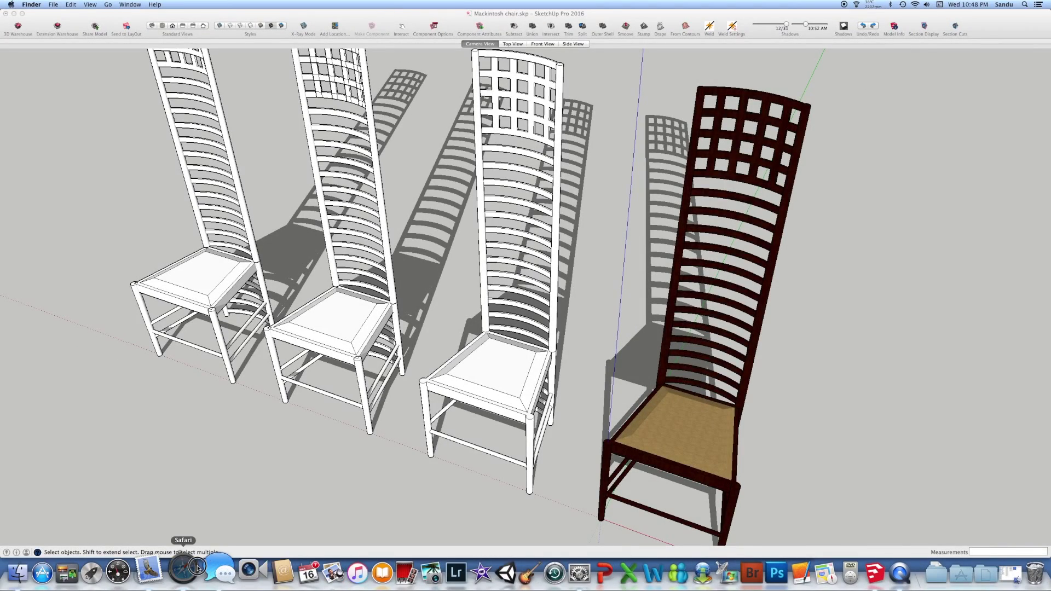
- Switch to Safari, browse the Charles Mackintosh furniture image results for reference chairs, and return to the SketchUp model
click(197, 568)
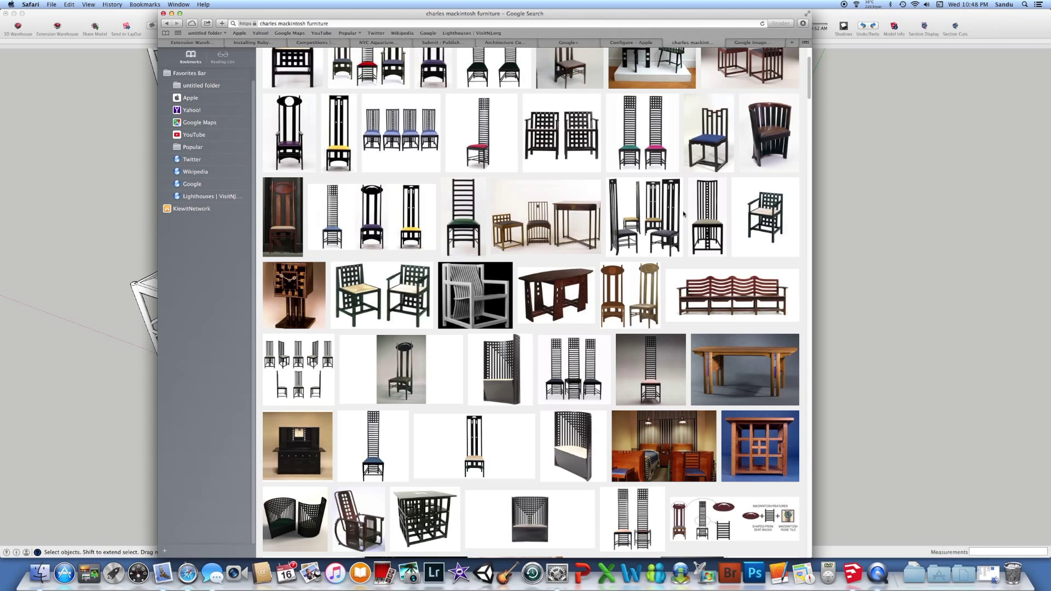
scroll(645, 192, up, 3)
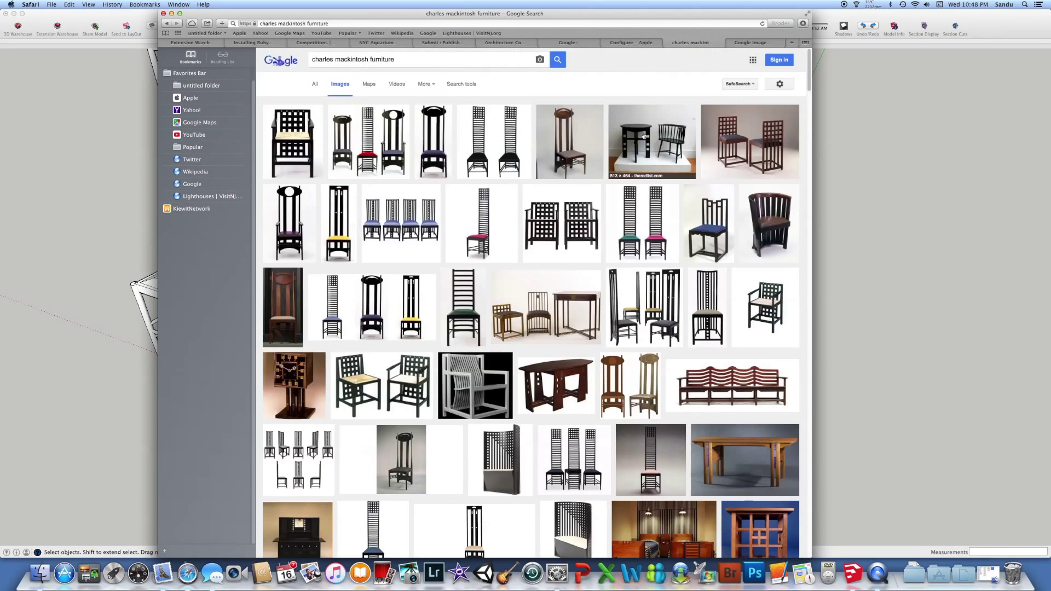
scroll(645, 192, down, 3)
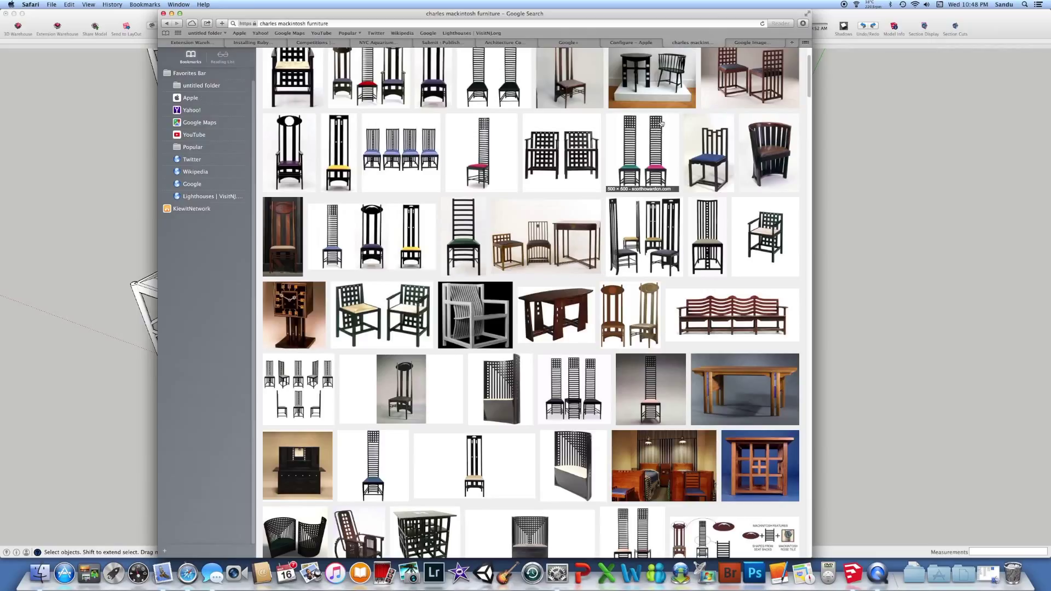
scroll(653, 113, down, 1)
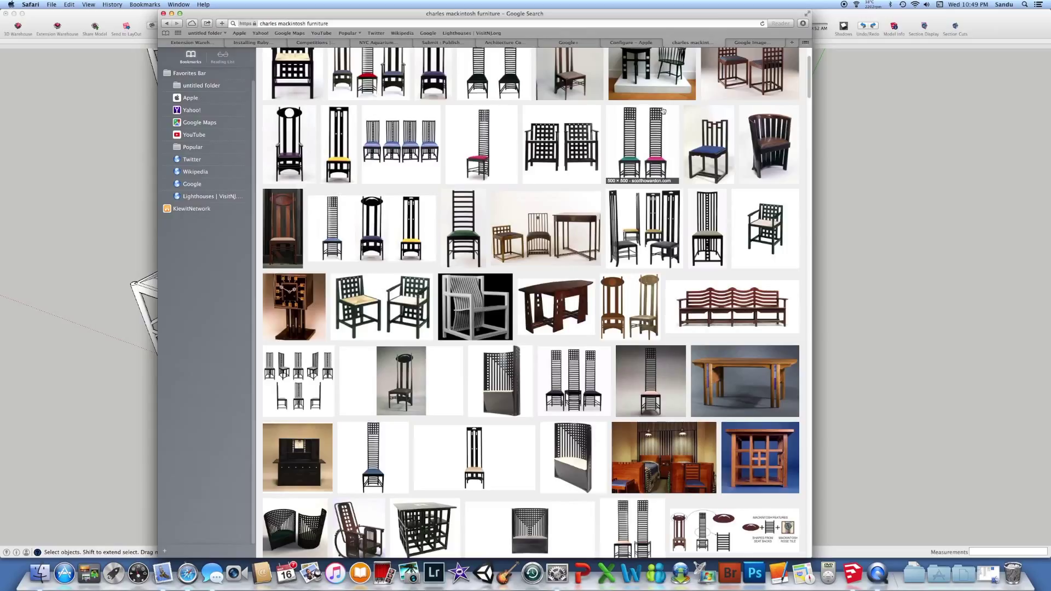
scroll(556, 140, down, 1)
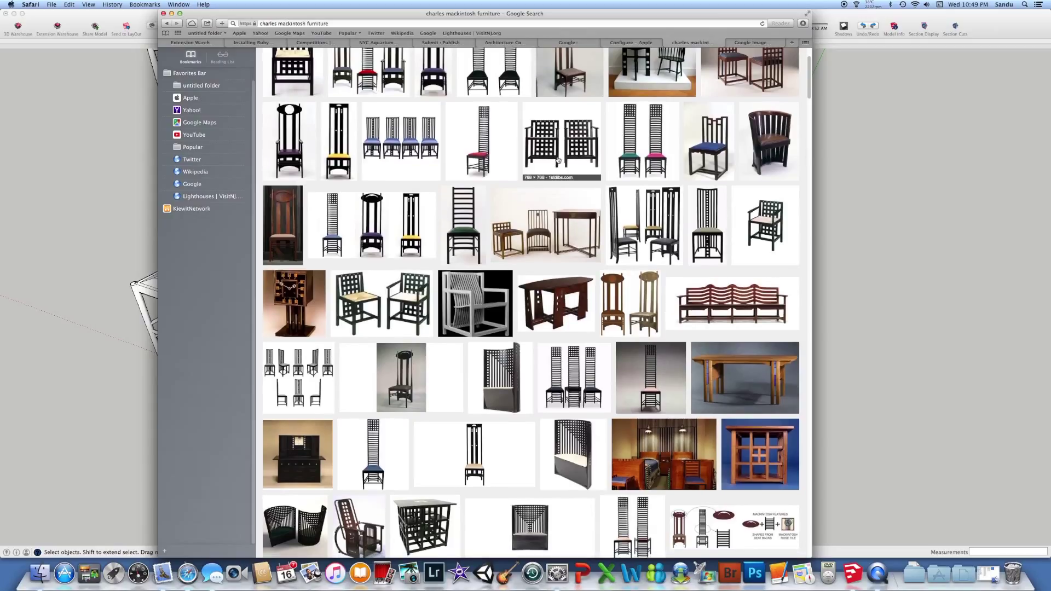
scroll(595, 296, up, 1)
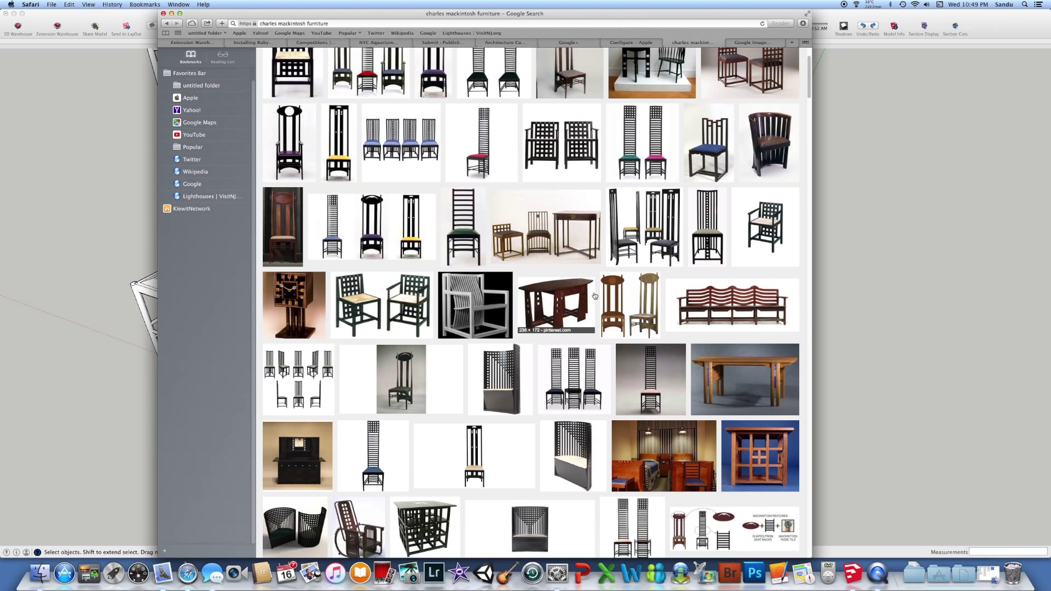
click(878, 279)
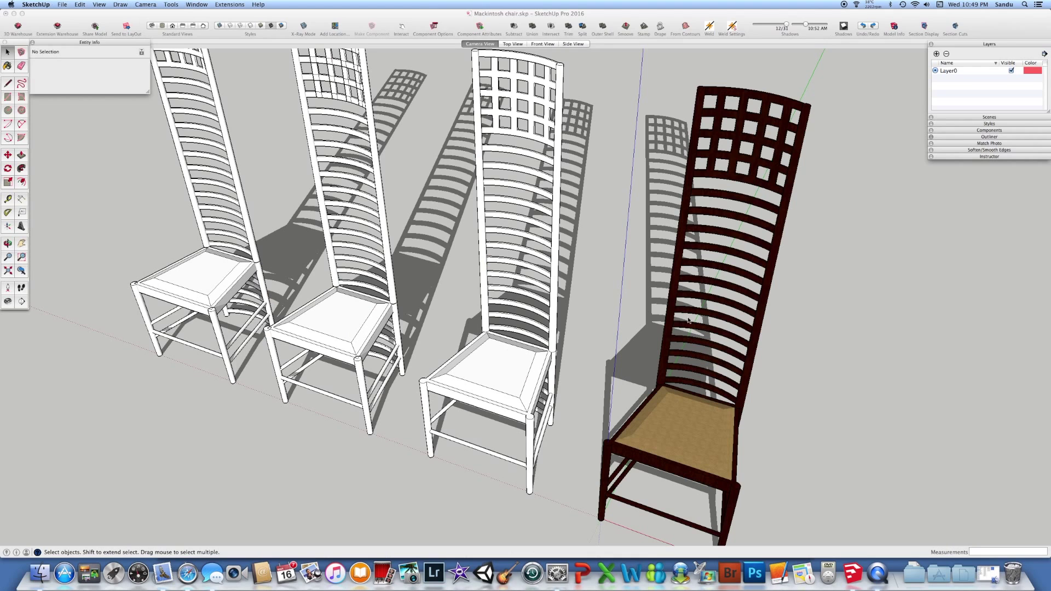
- Select the first curved slat below the grid in the farthest white chair's back and turn on X-ray mode
middle_drag(689, 320, 656, 282)
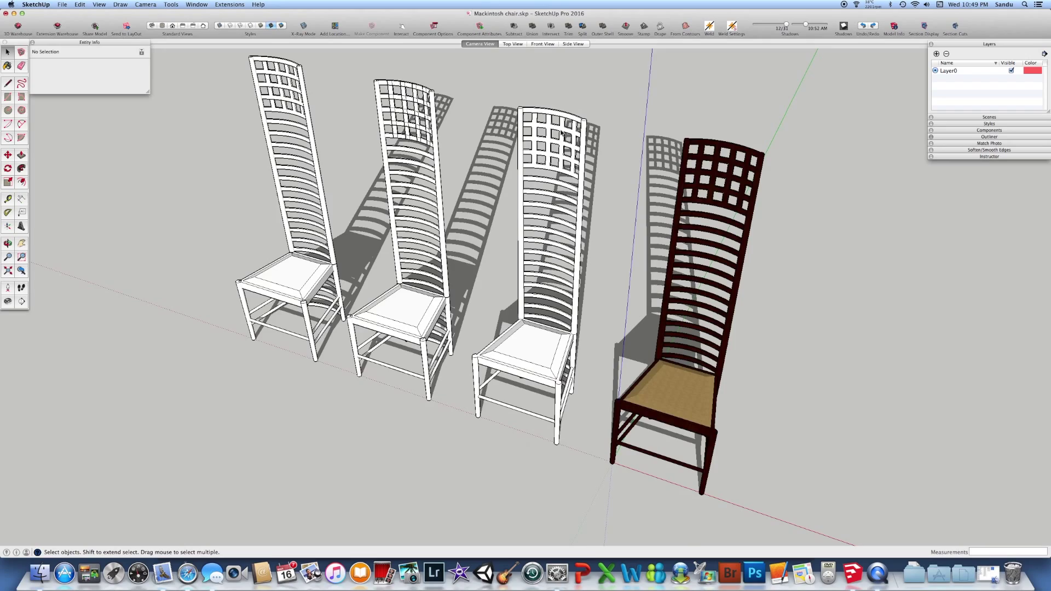
middle_drag(586, 141, 568, 169)
scroll(582, 148, up, 8)
scroll(567, 169, down, 10)
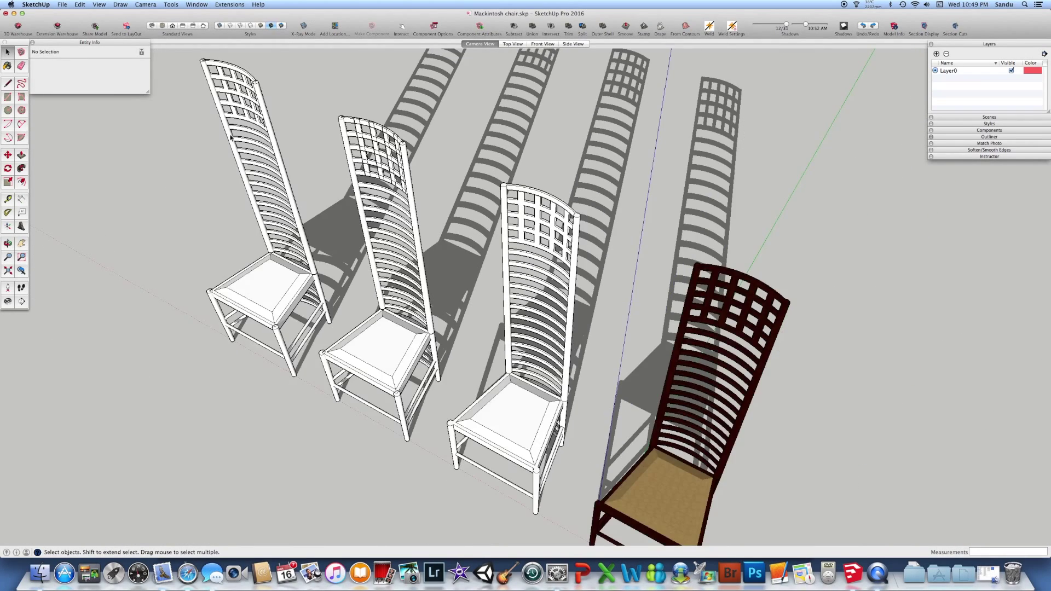
key(space)
scroll(226, 65, up, 3)
scroll(227, 66, up, 2)
scroll(219, 65, up, 3)
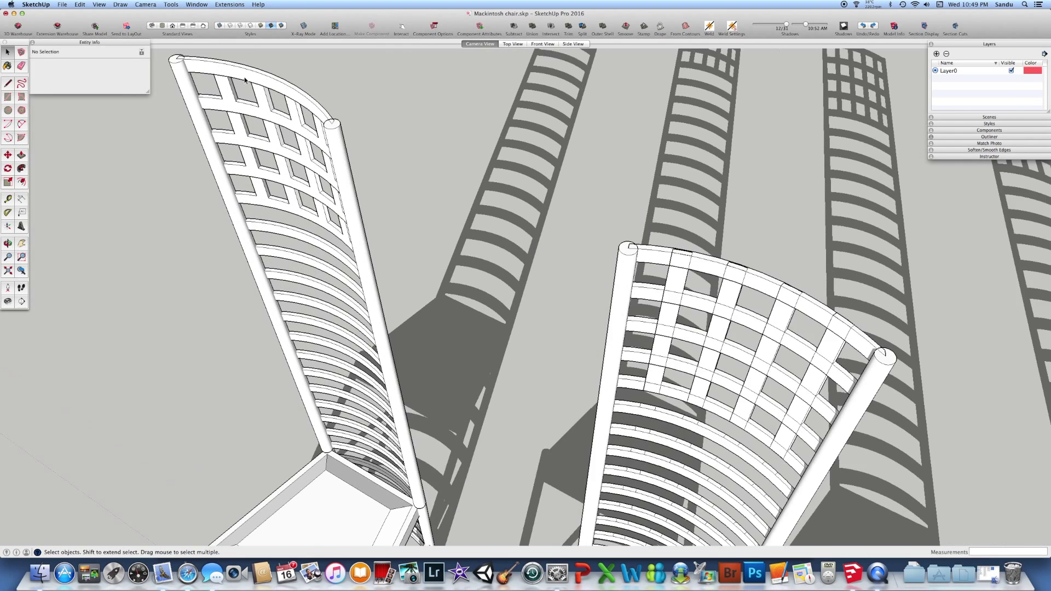
click(311, 269)
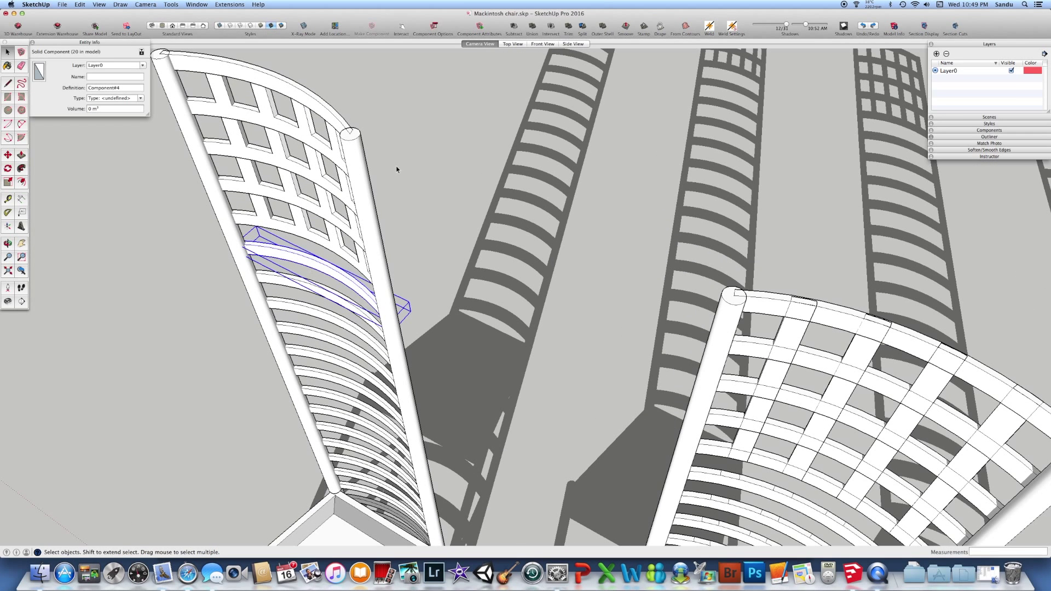
click(304, 28)
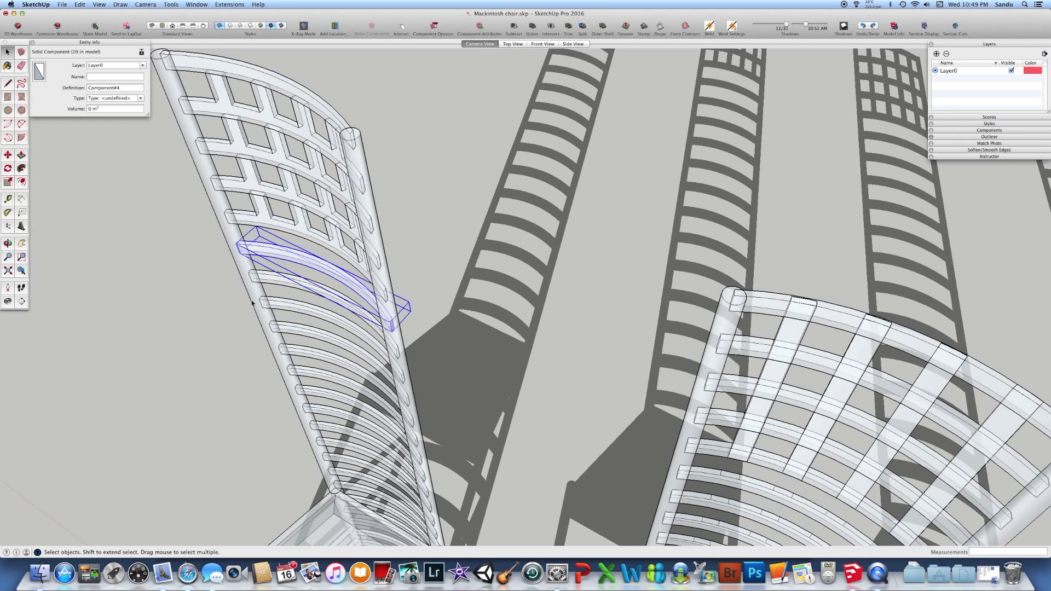
- Inspect the curved slat below the grid and the lowest grid row of the farthest chair's back as separate components, clearing the selection
scroll(253, 303, up, 5)
click(376, 295)
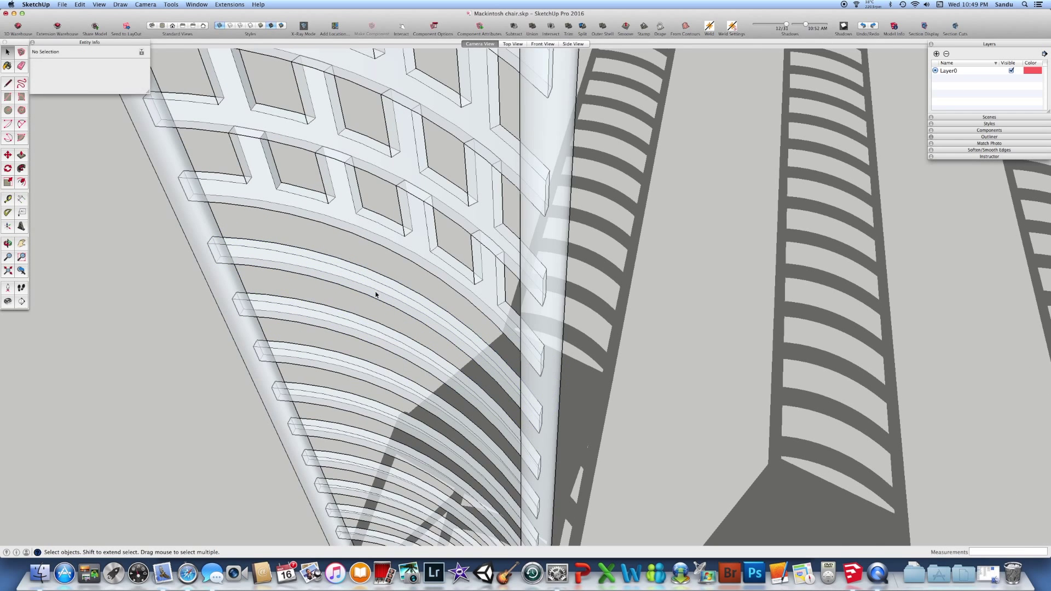
click(376, 294)
scroll(370, 279, down, 3)
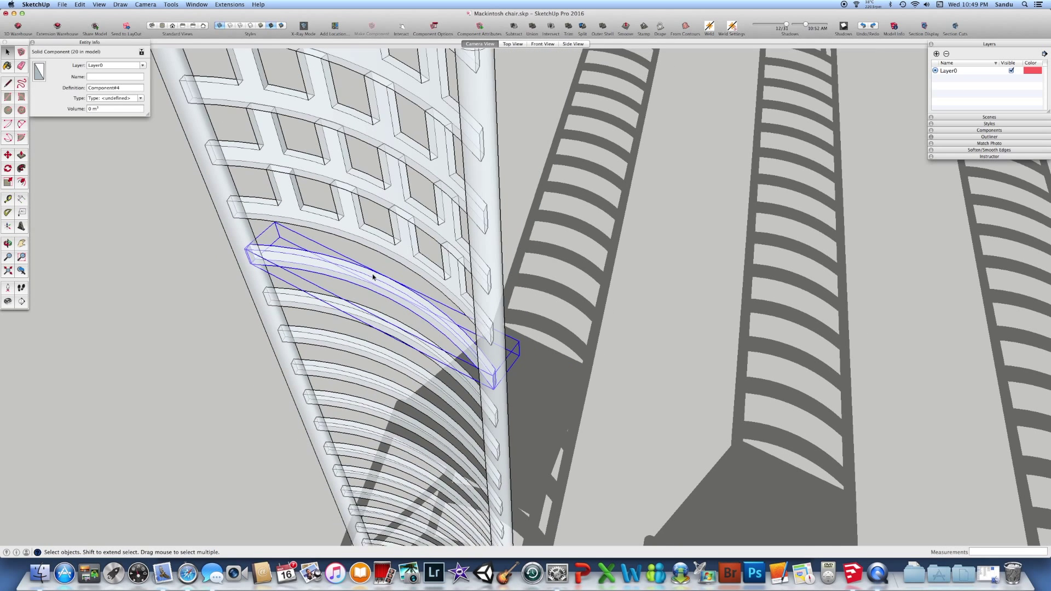
scroll(373, 277, down, 2)
click(398, 252)
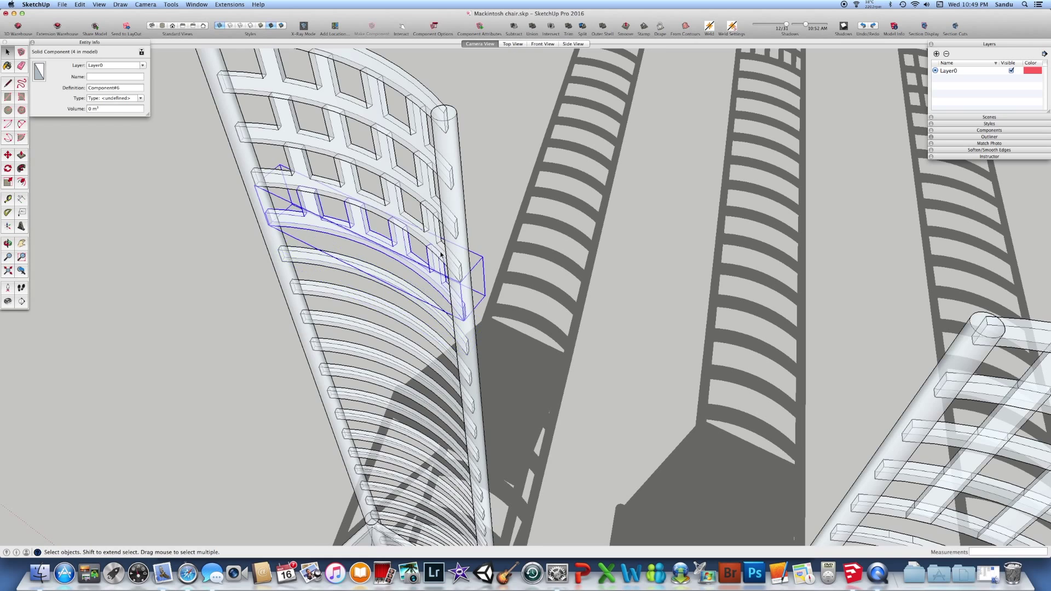
scroll(415, 251, up, 3)
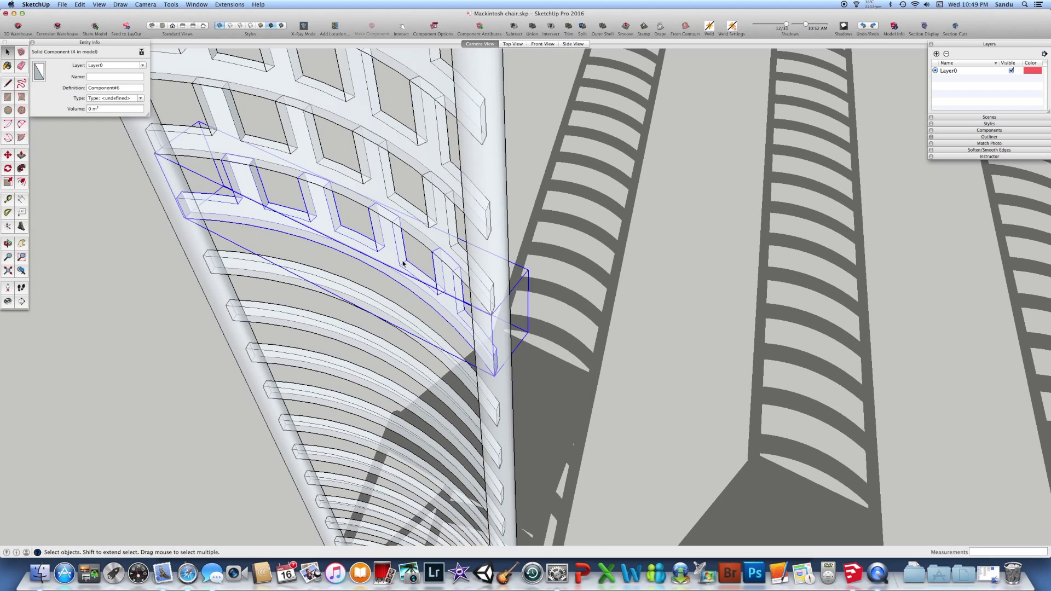
scroll(446, 270, down, 3)
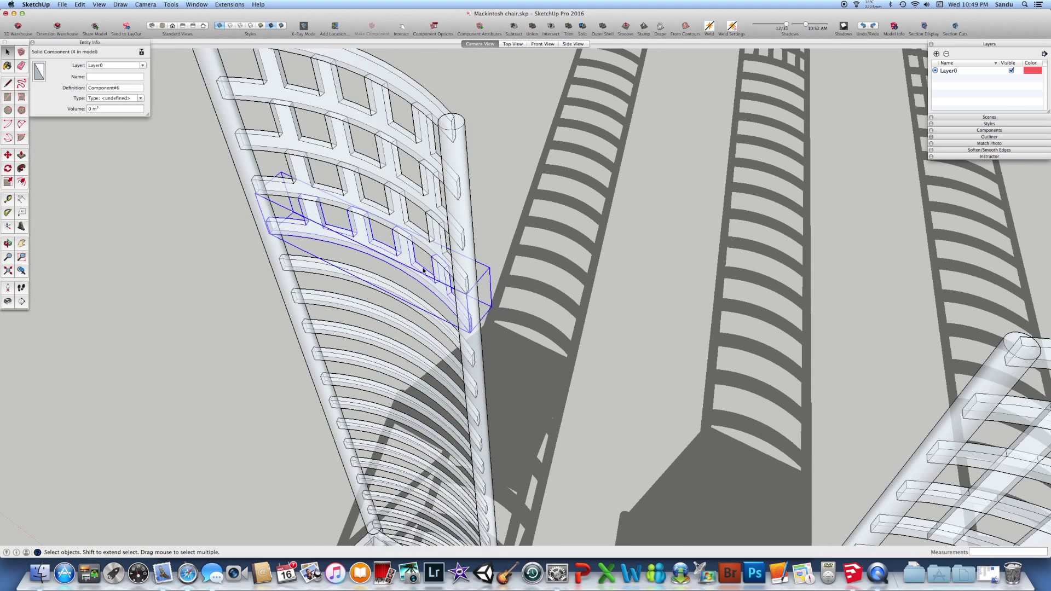
scroll(422, 266, up, 3)
click(563, 306)
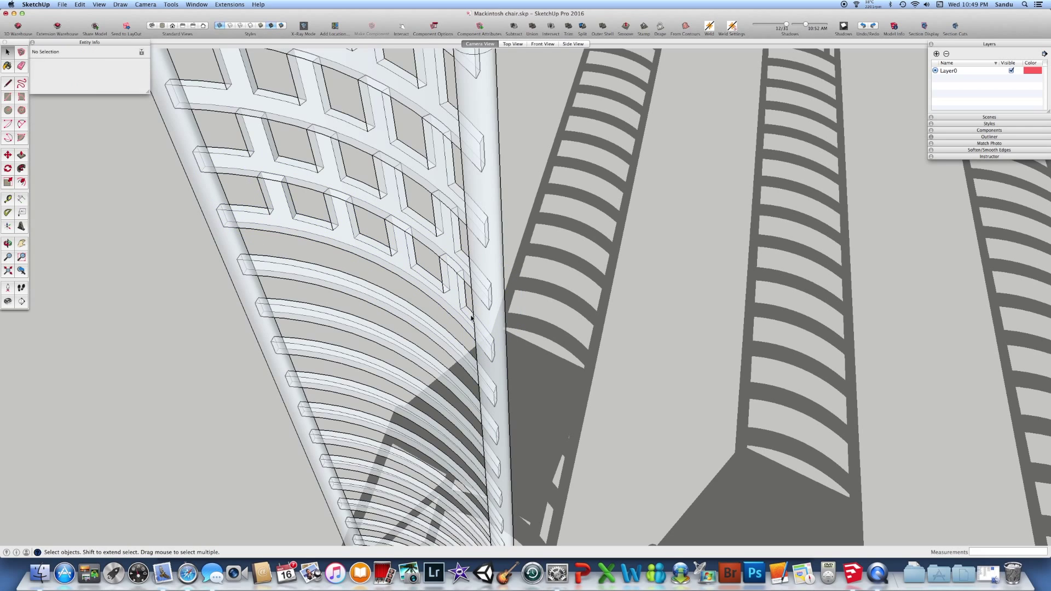
scroll(471, 318, down, 4)
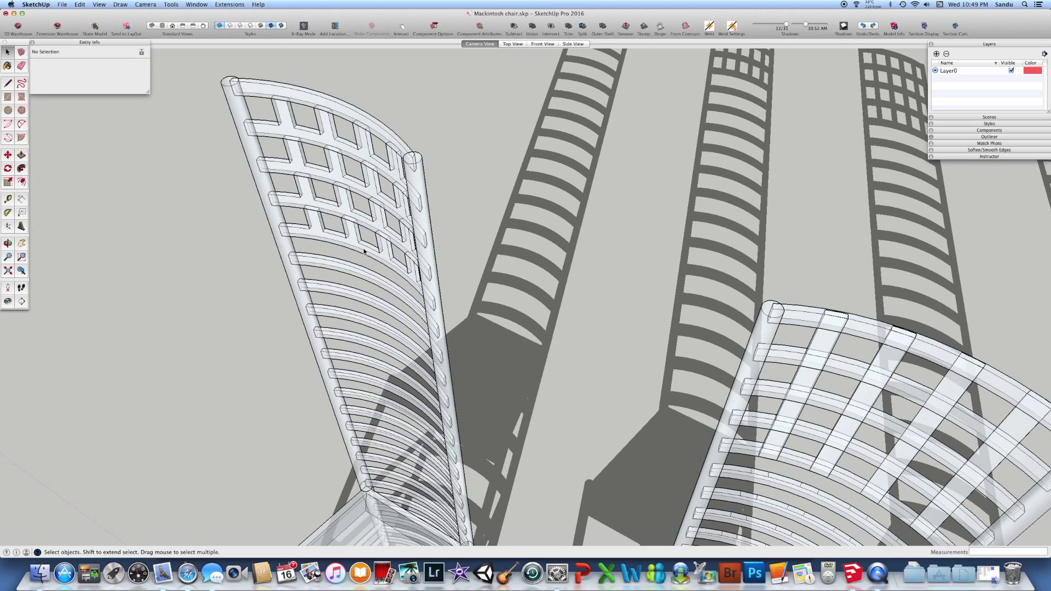
- Select the top rail and individual grid rows of the farthest chair's back in turn to check how the grid is divided
click(246, 90)
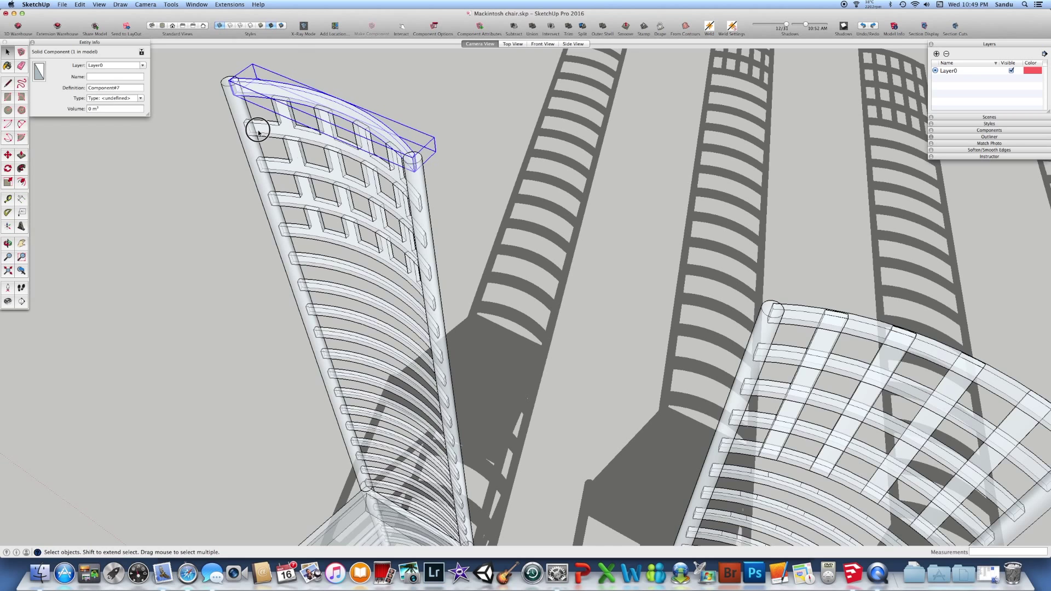
click(258, 132)
click(284, 211)
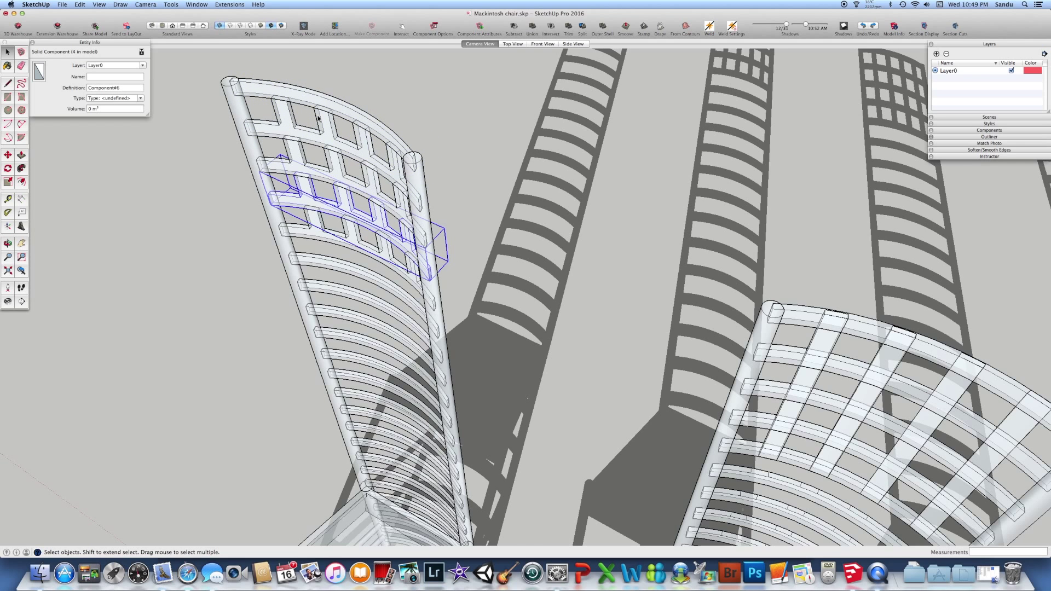
middle_drag(318, 116, 321, 150)
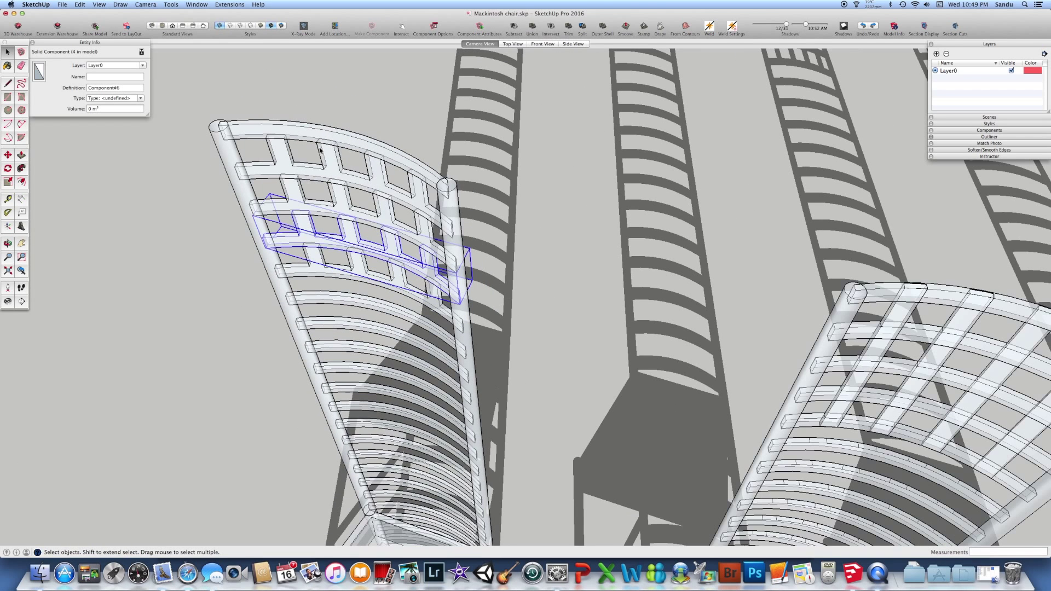
click(275, 148)
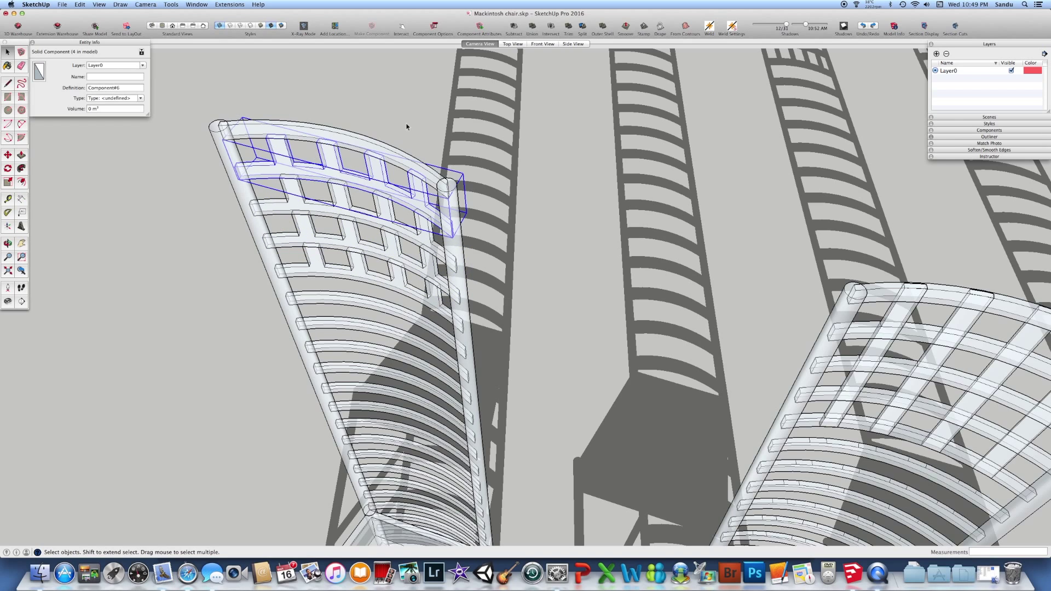
- Compare the plain top rail with the uppermost grid row and its uprights by selecting each component in turn
click(406, 126)
click(338, 145)
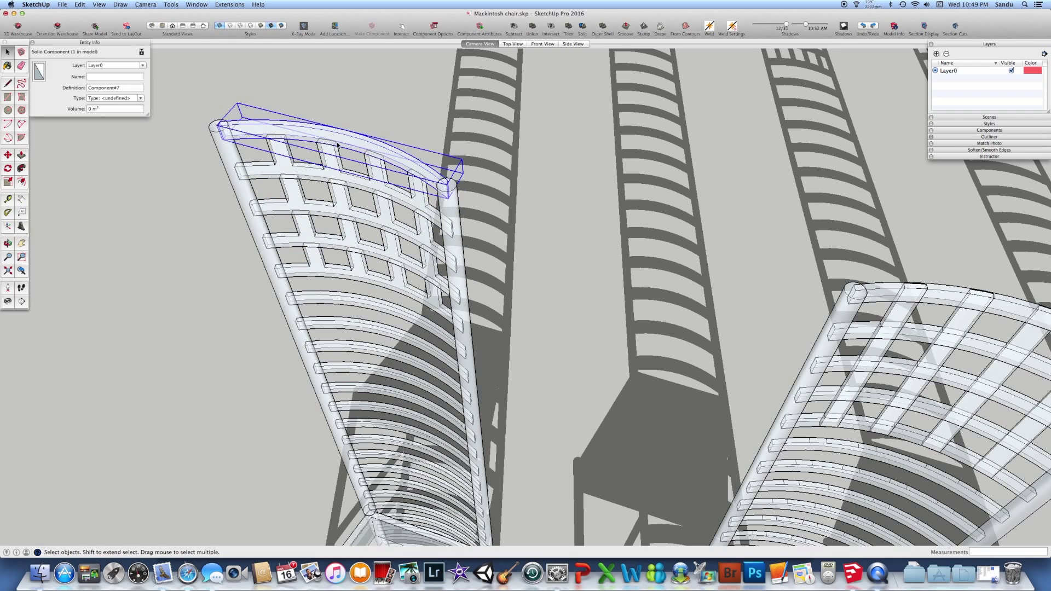
click(428, 164)
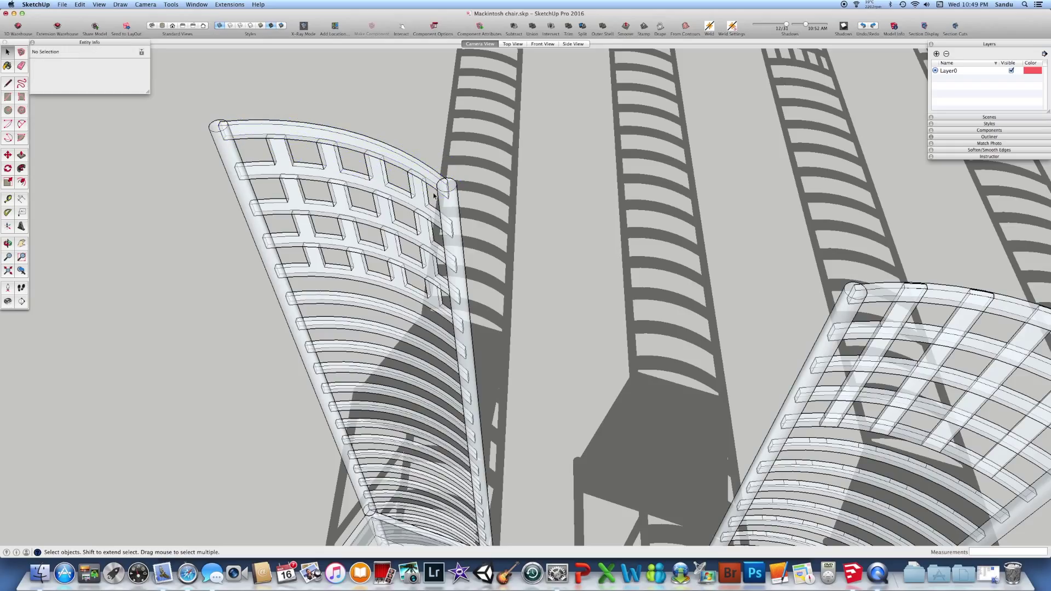
click(399, 179)
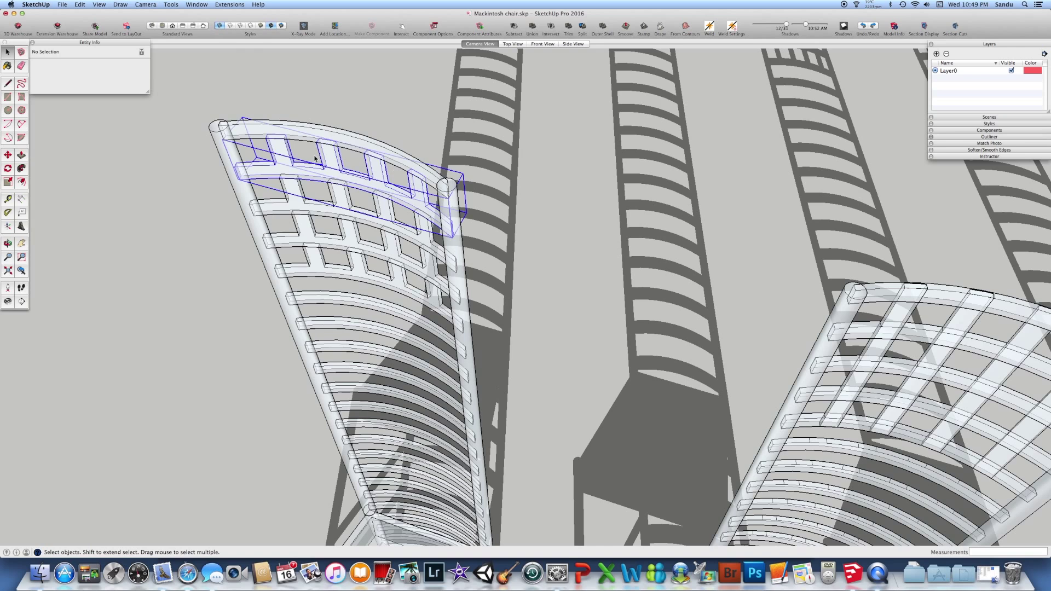
click(373, 114)
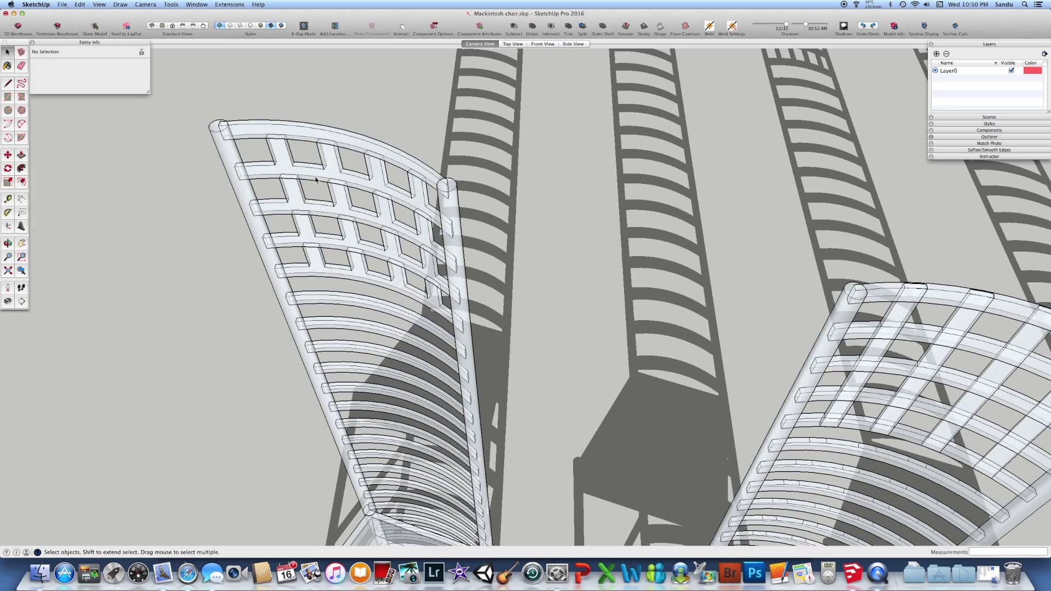
middle_drag(316, 180, 276, 159)
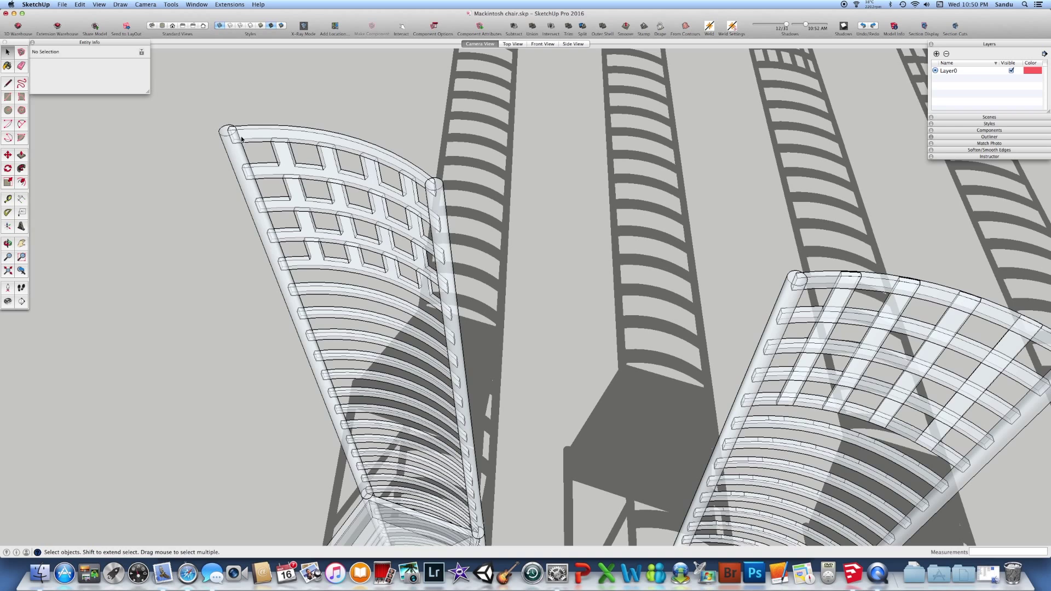
click(282, 163)
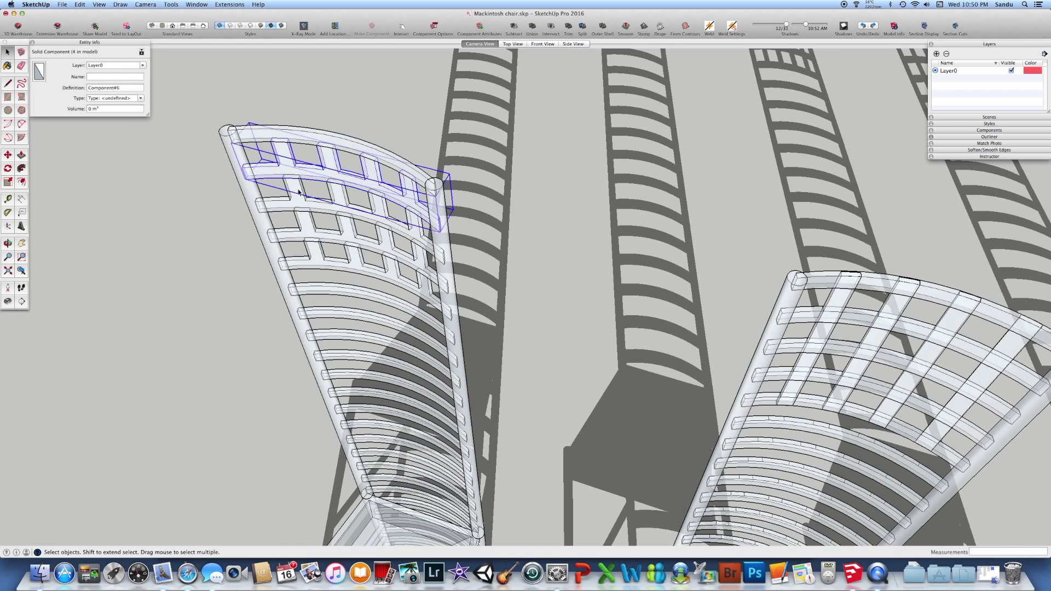
- Examine the backs of the farthest white chair and its neighbour from several angles to compare their grids, with nothing selected
middle_drag(283, 162, 316, 181)
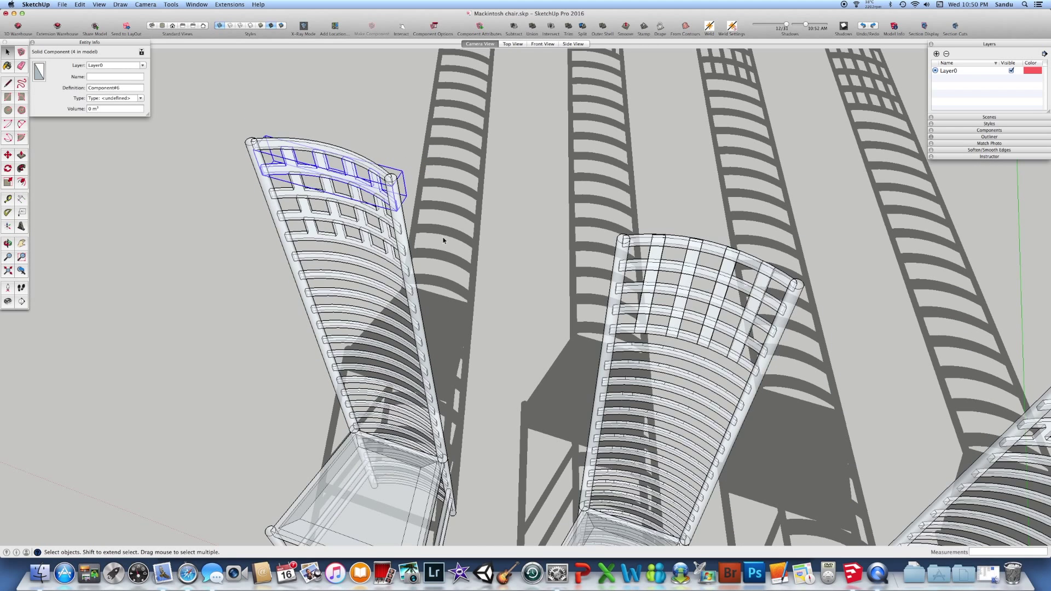
click(431, 215)
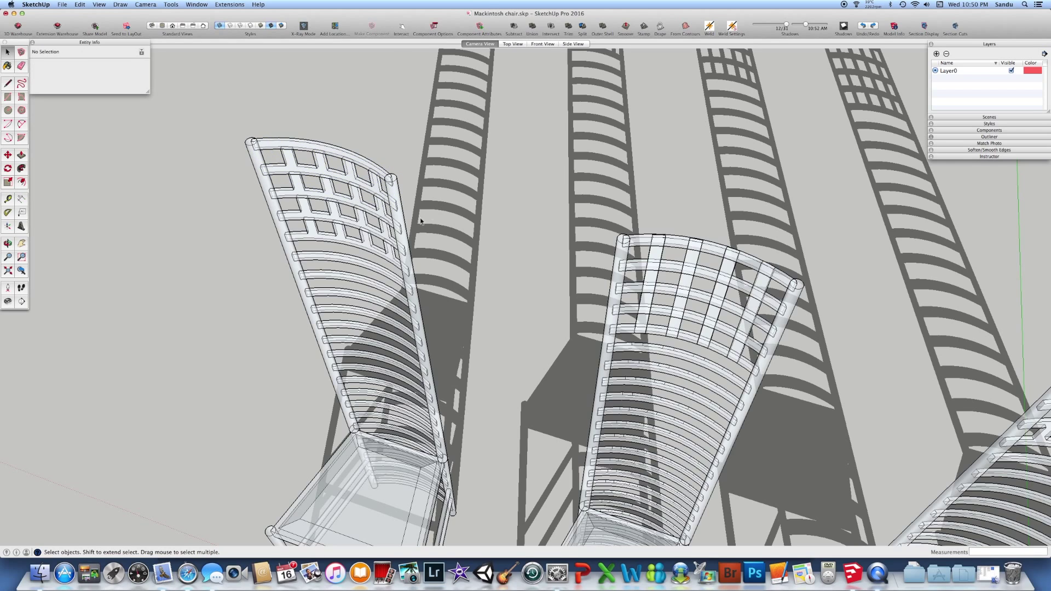
scroll(483, 232, down, 3)
scroll(560, 242, up, 3)
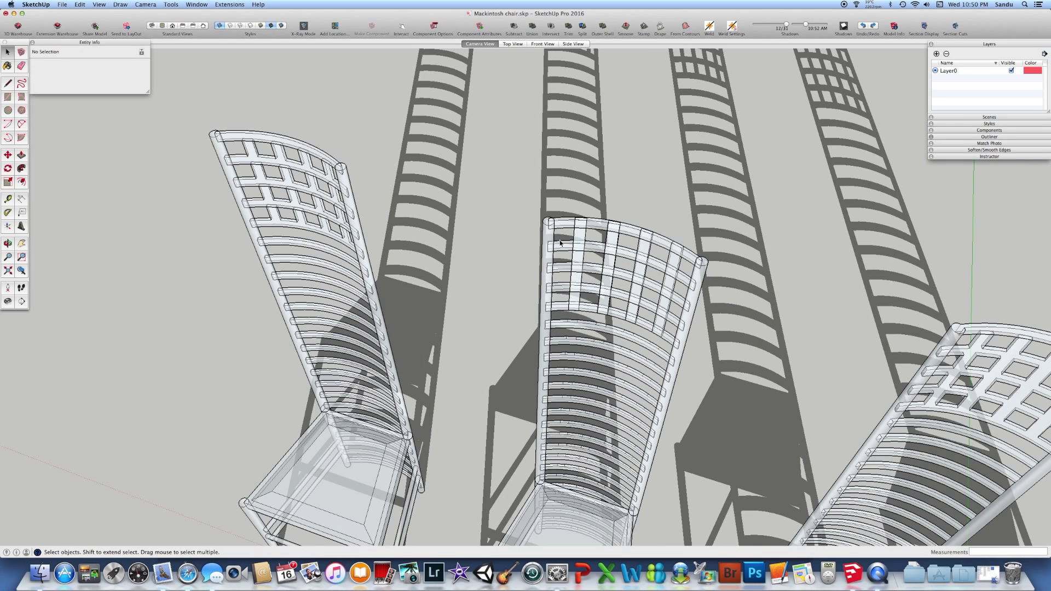
middle_drag(560, 243, 339, 113)
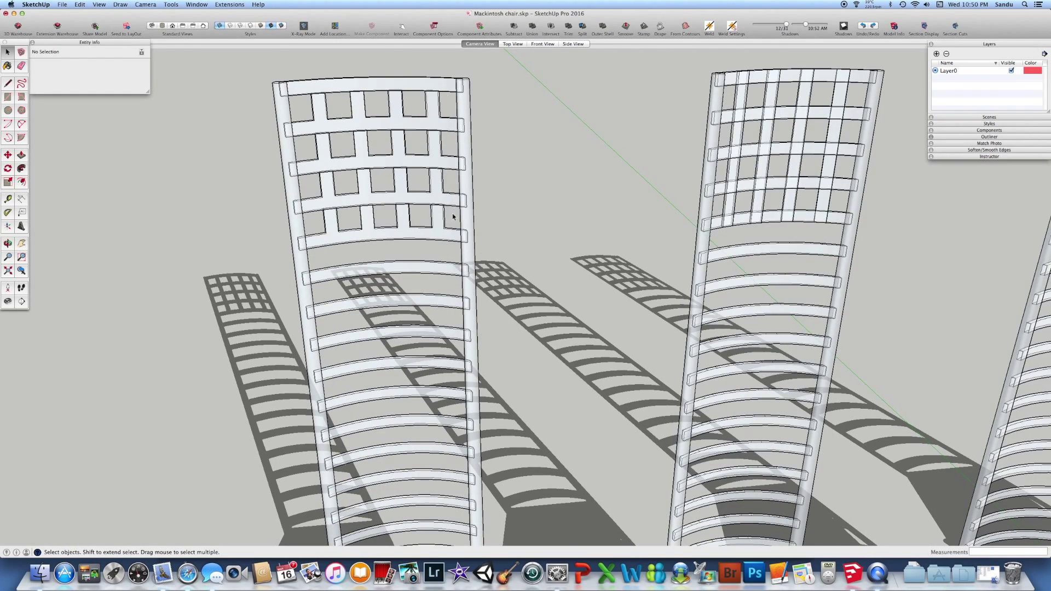
scroll(453, 217, down, 2)
middle_drag(479, 199, 525, 171)
scroll(665, 163, up, 2)
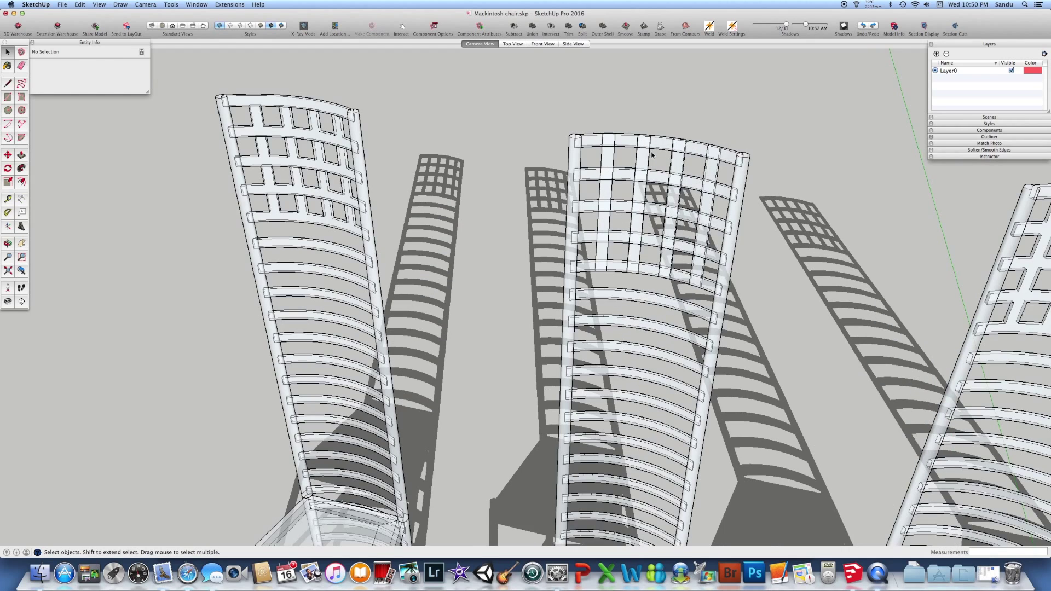
scroll(646, 160, up, 3)
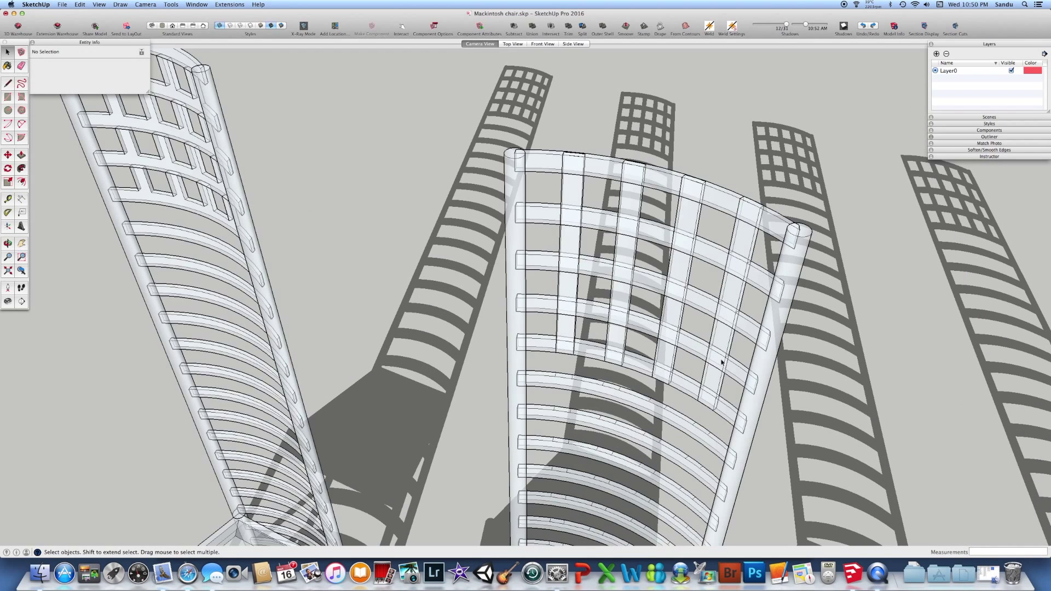
scroll(717, 294, down, 1)
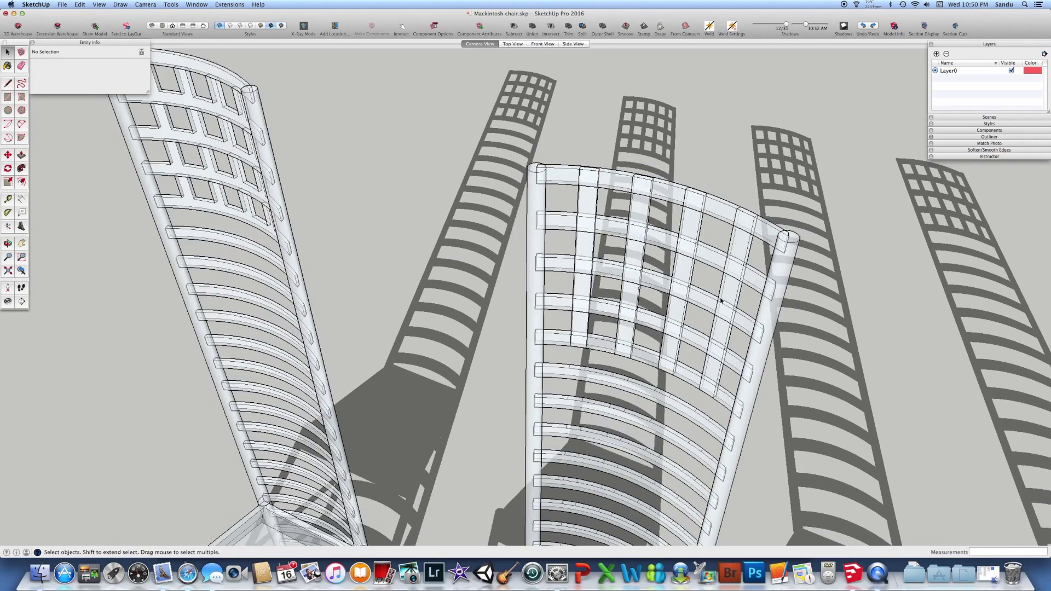
scroll(394, 258, up, 1)
scroll(418, 272, down, 2)
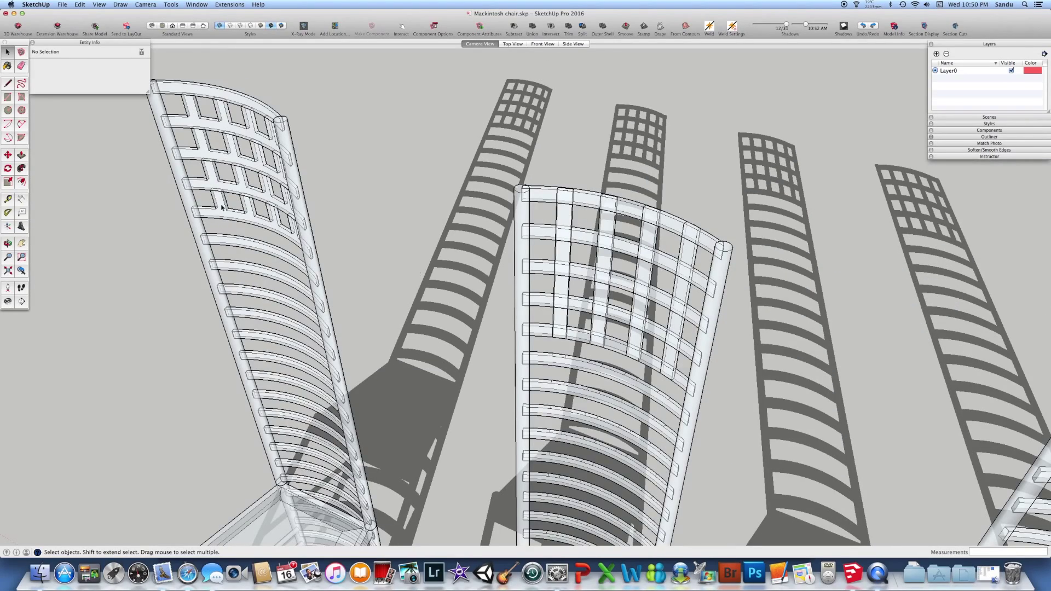
- Compare the lowest grid row of the farthest chair with the first slat below the grid of the second chair by selecting each
click(254, 220)
scroll(255, 220, up, 1)
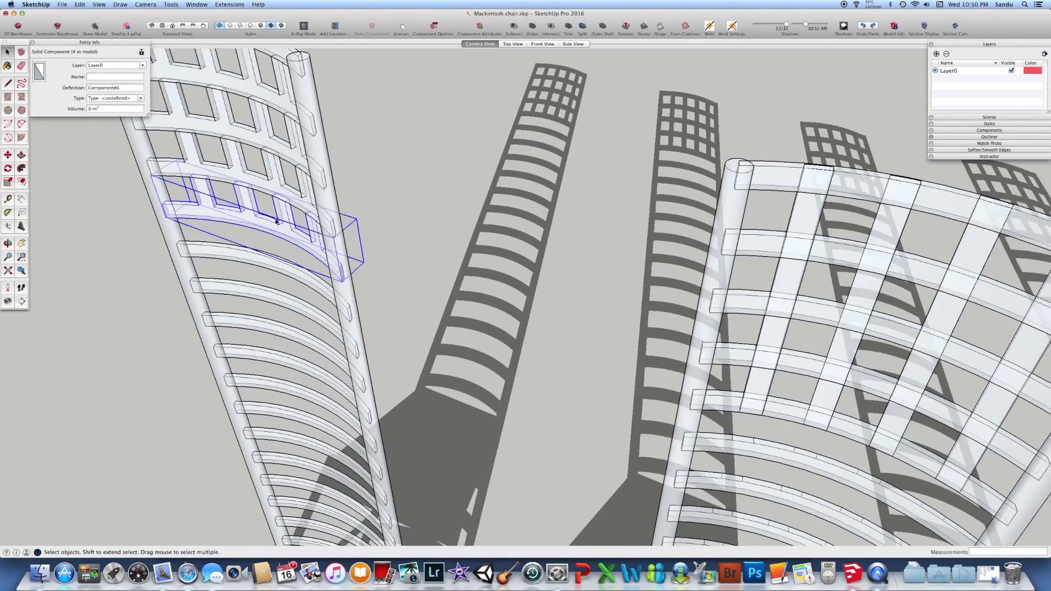
scroll(277, 222, down, 1)
scroll(515, 295, up, 4)
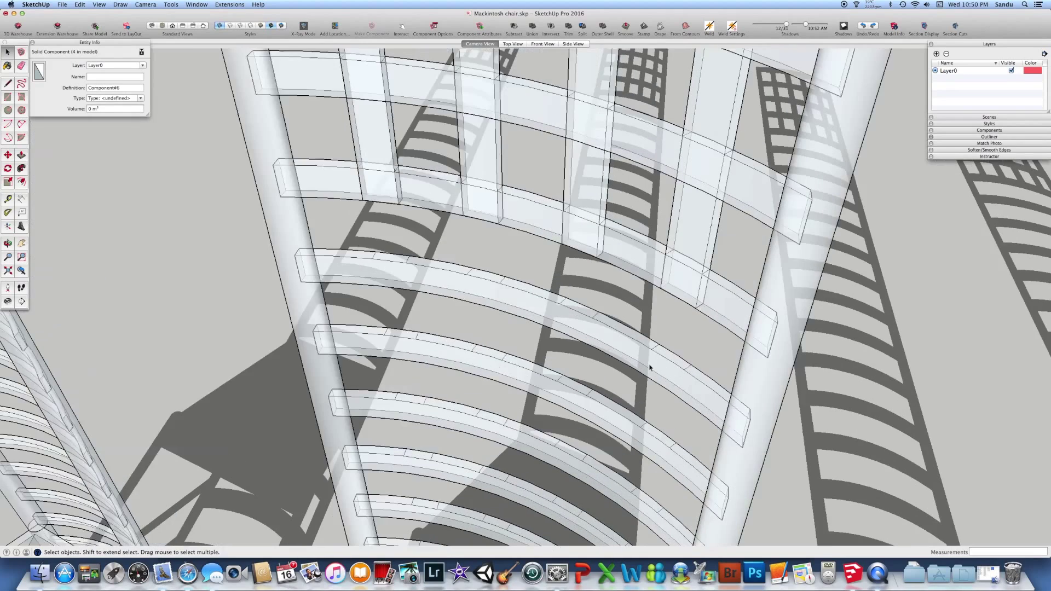
click(670, 357)
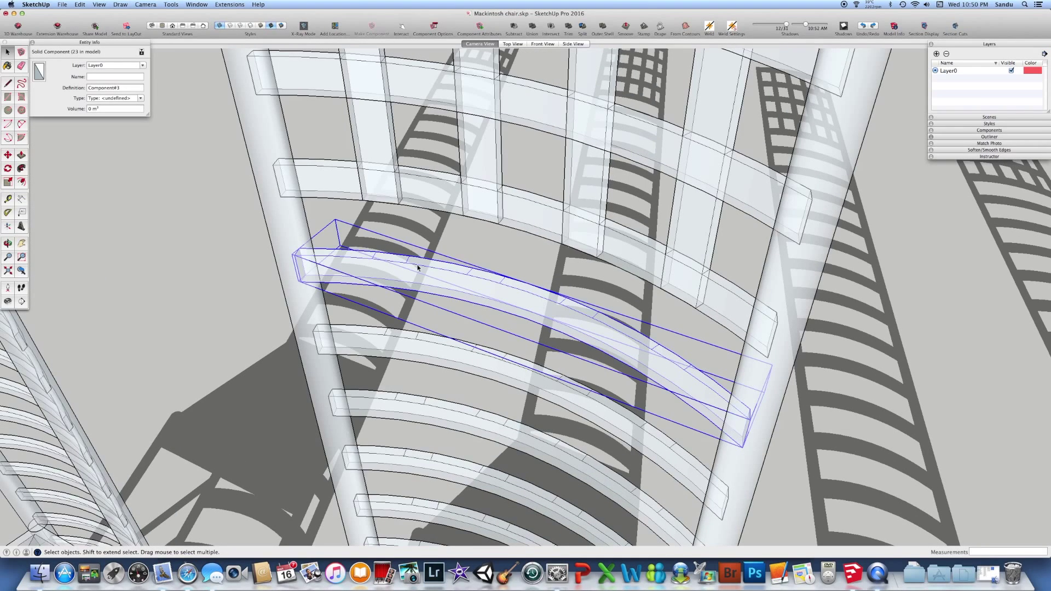
click(453, 232)
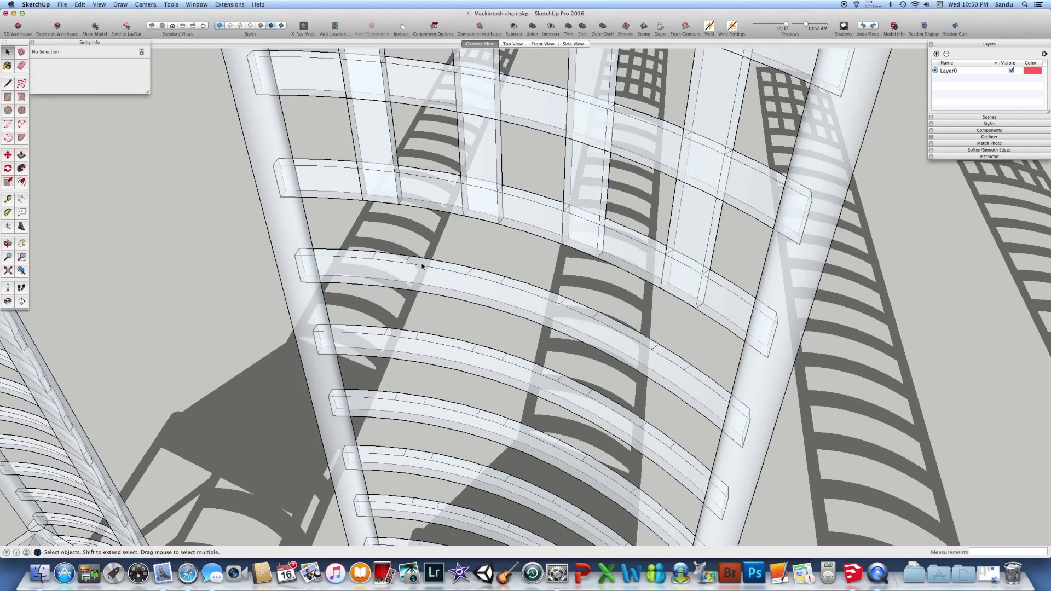
click(424, 277)
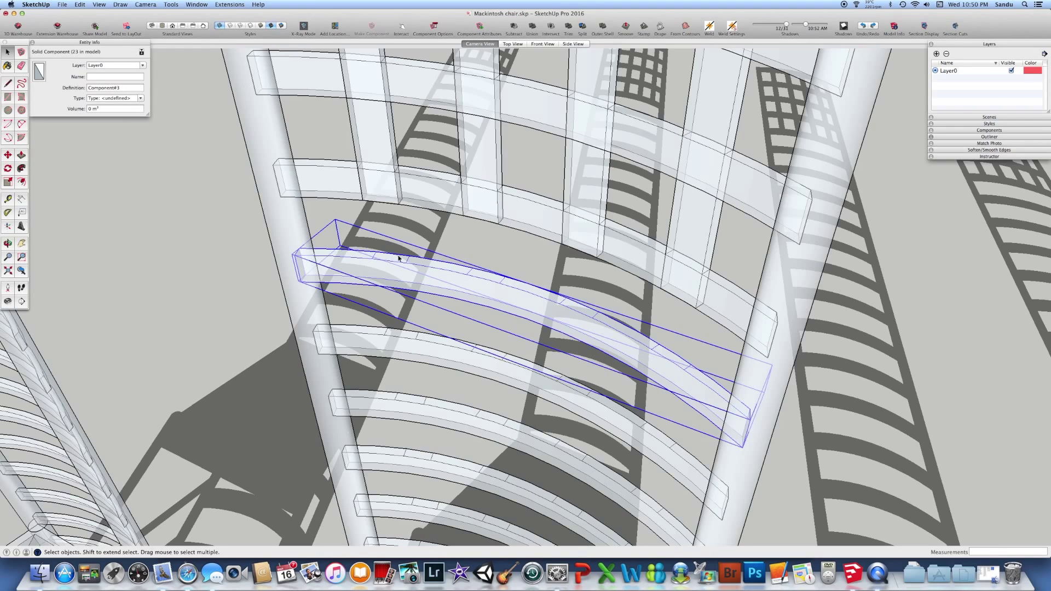
- Try to Push/Pull a marked segment on the upper face of the second chair's first slat below the grid, then leave the component
double_click(406, 264)
key(p)
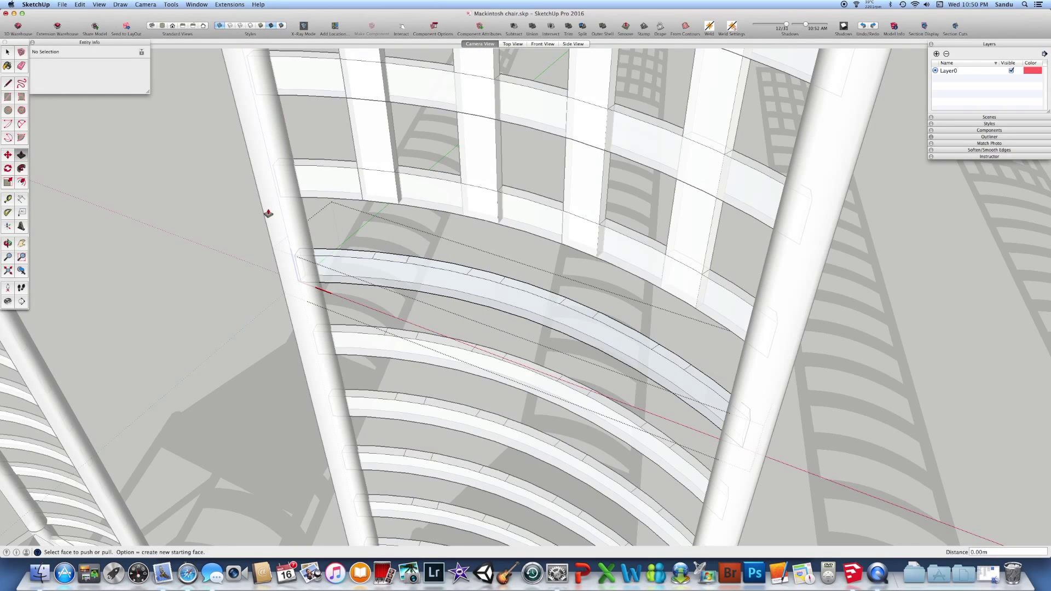
click(400, 260)
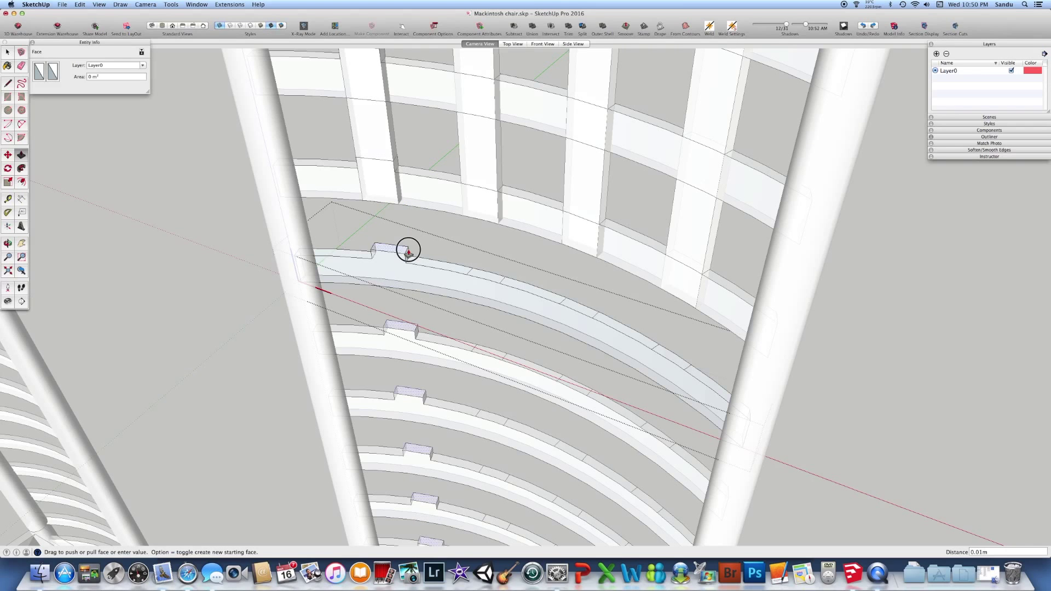
click(418, 260)
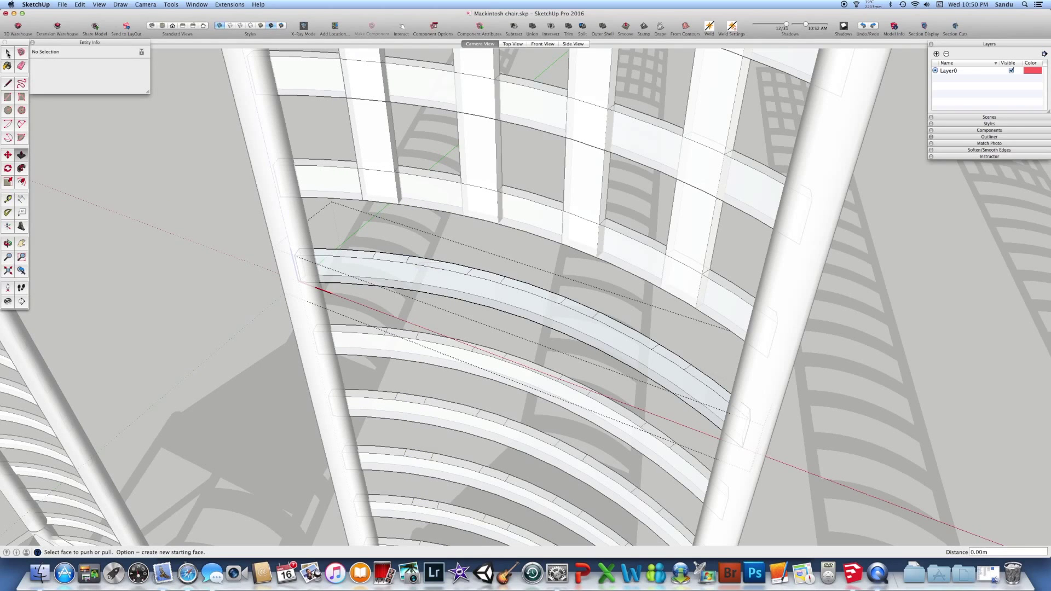
key(space)
scroll(191, 193, down, 10)
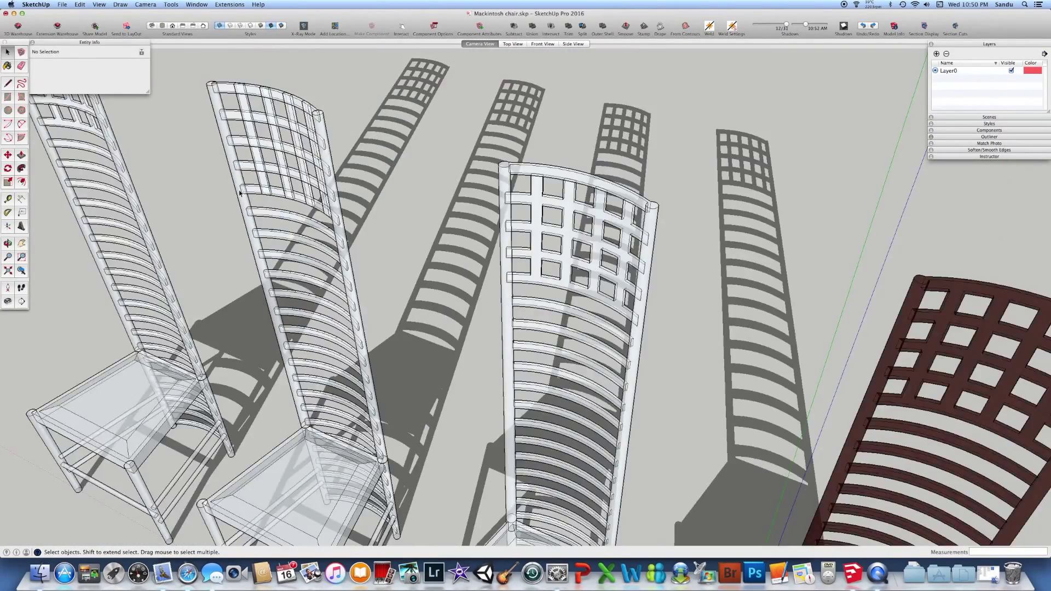
- Turn off X-ray mode so that the four chairs are displayed with opaque faces
scroll(240, 192, down, 5)
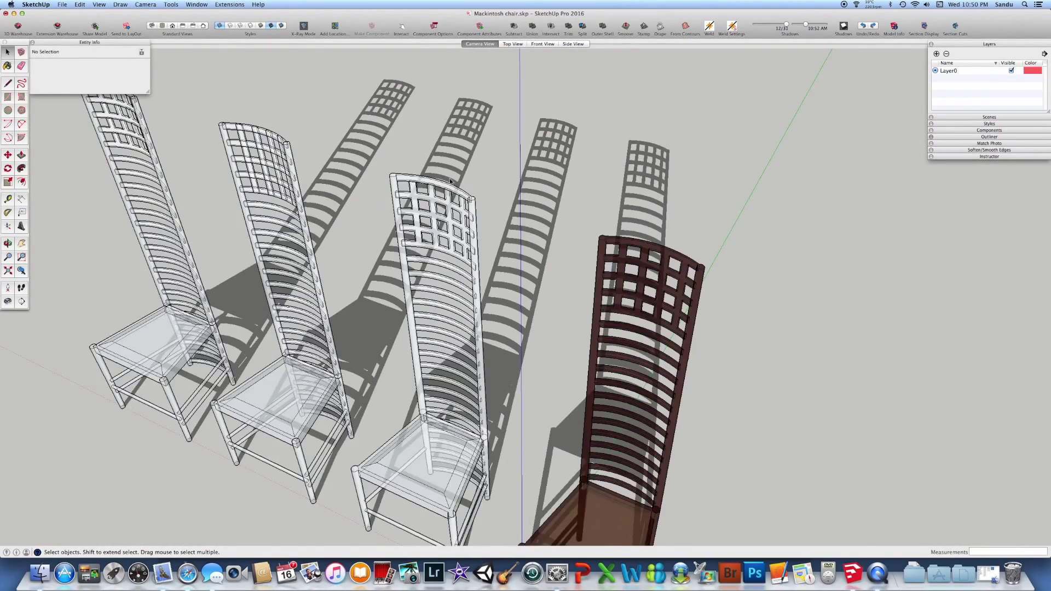
middle_drag(351, 186, 365, 162)
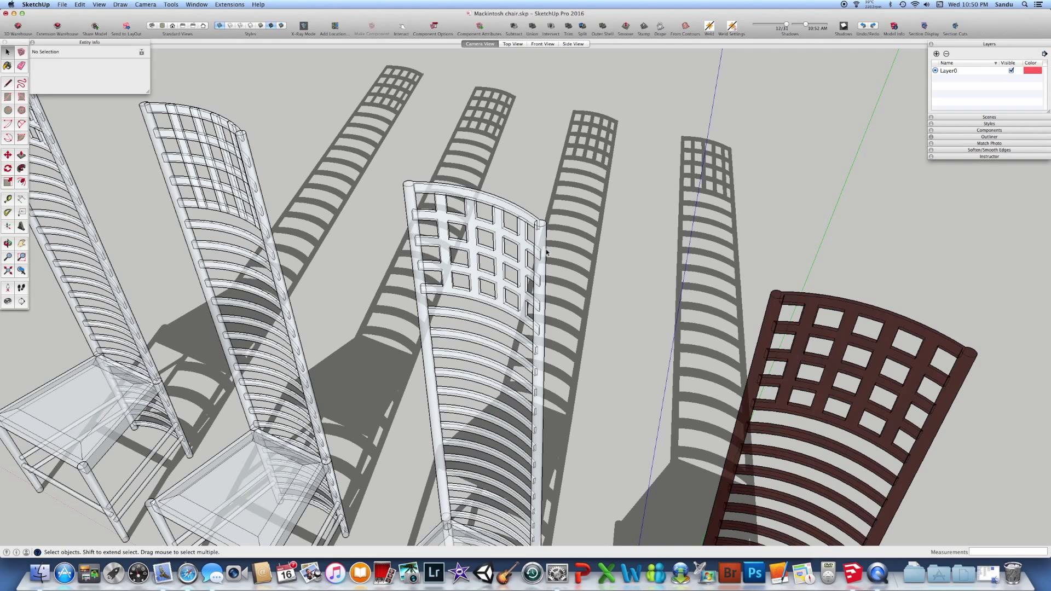
scroll(548, 253, down, 8)
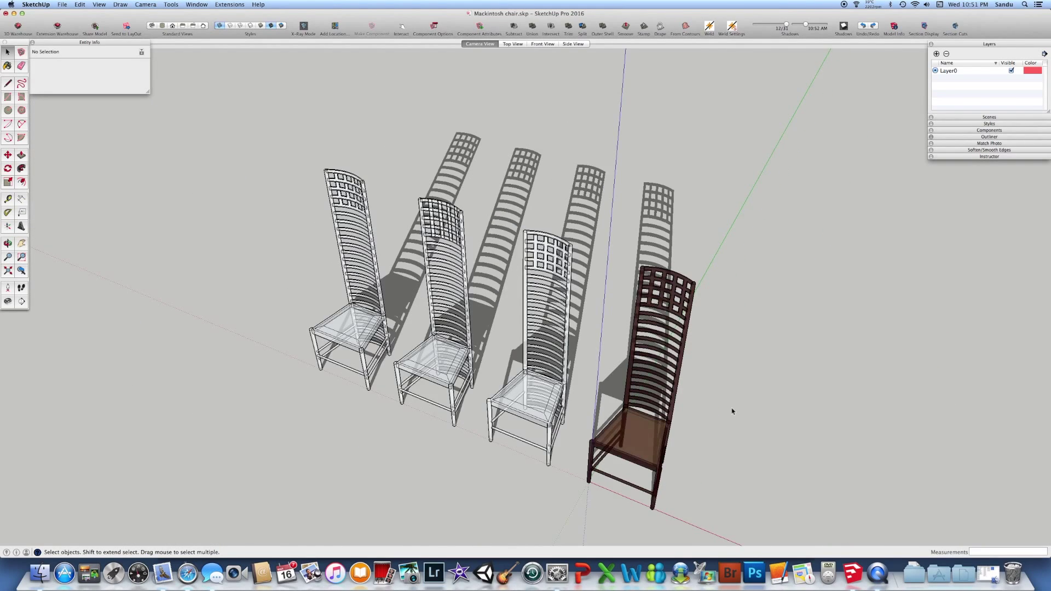
mouse_move(732, 411)
middle_down()
mouse_move(681, 332)
mouse_move(676, 394)
middle_up()
scroll(326, 168, up, 3)
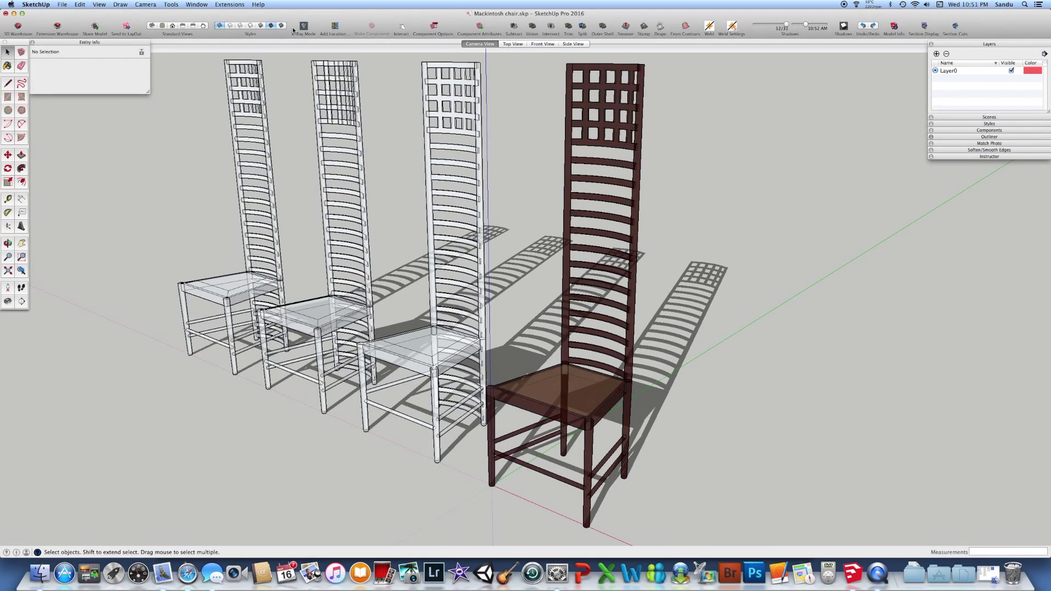
key(x)
- Examine the row of four chairs and the plain curved slats in their backs with opaque faces
scroll(686, 242, up, 2)
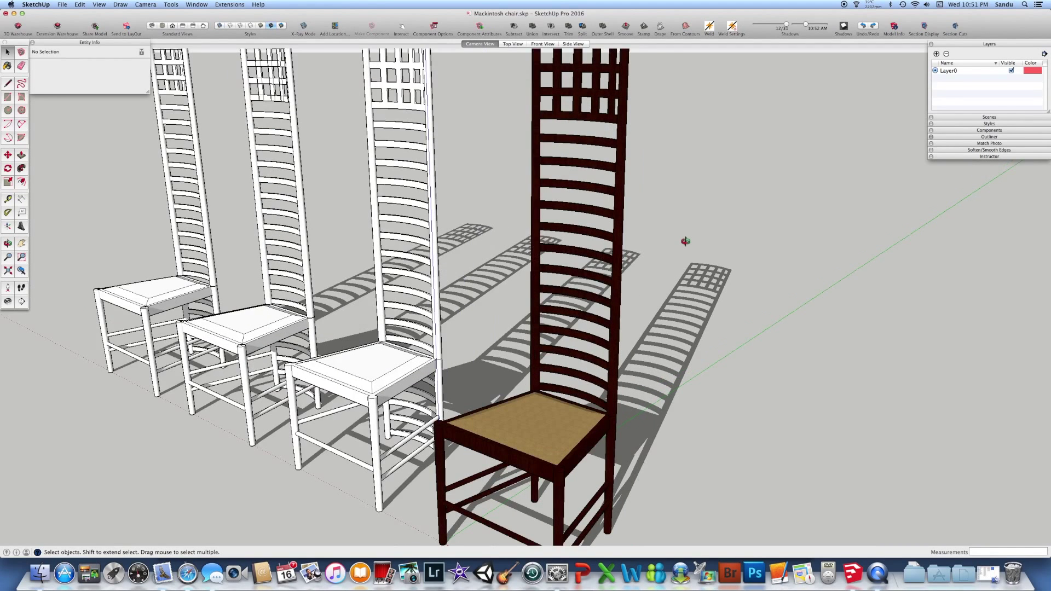
scroll(686, 241, down, 3)
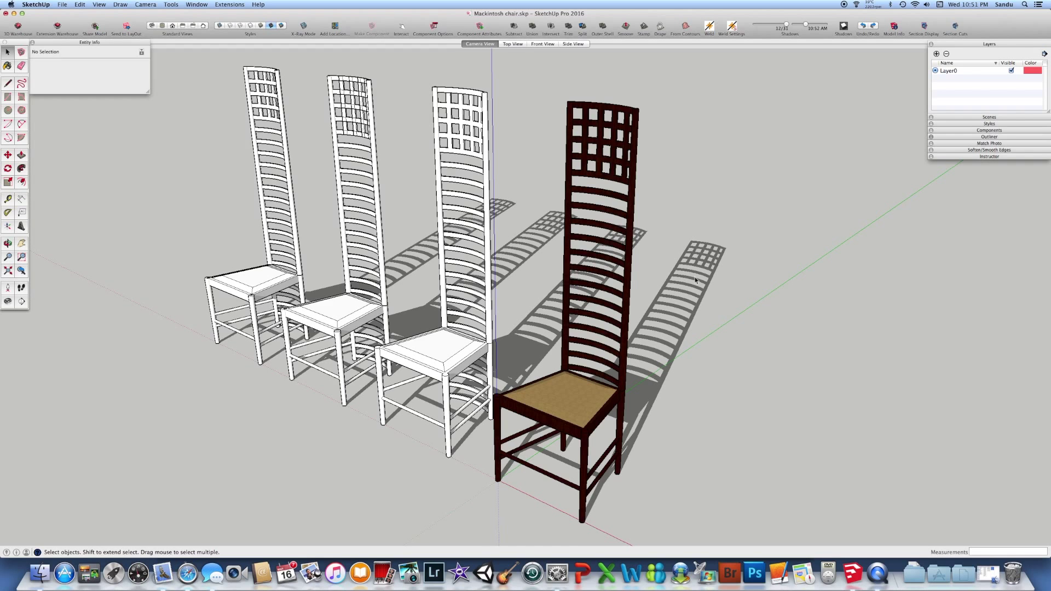
scroll(695, 272, up, 2)
scroll(696, 264, down, 3)
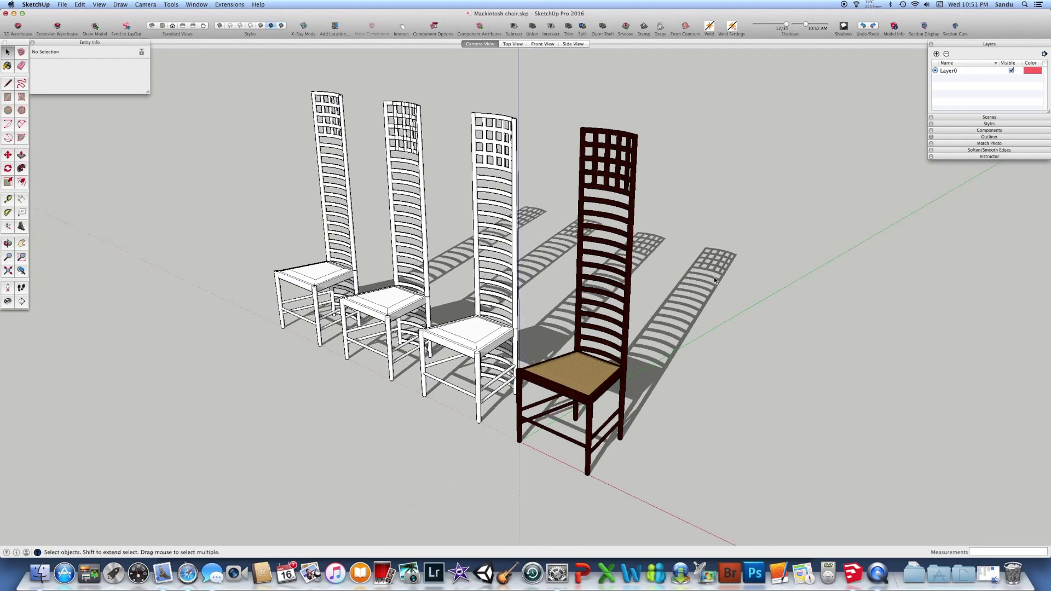
middle_drag(693, 274, 708, 280)
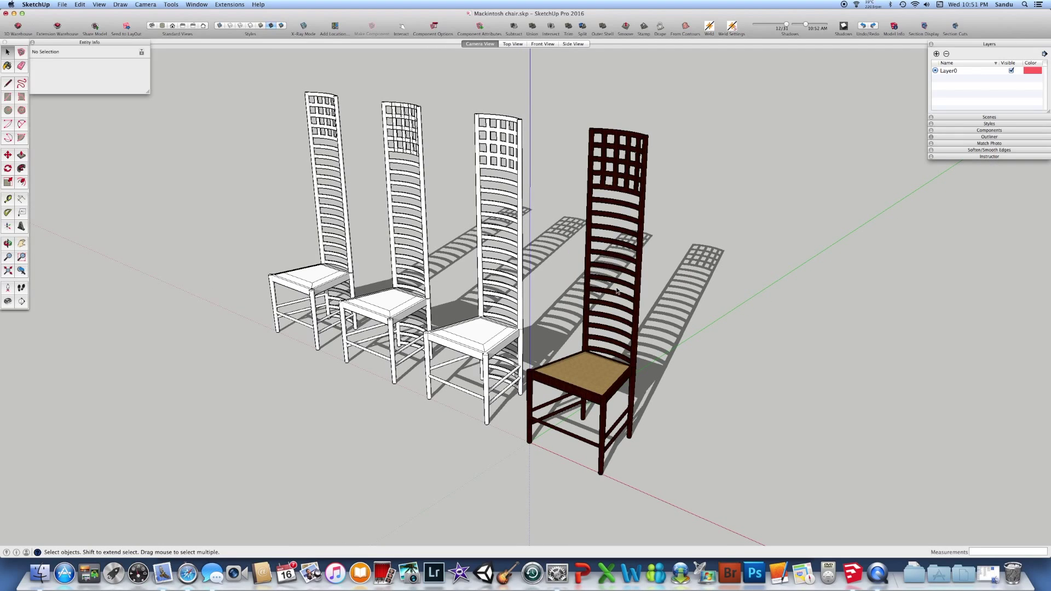
scroll(479, 262, up, 10)
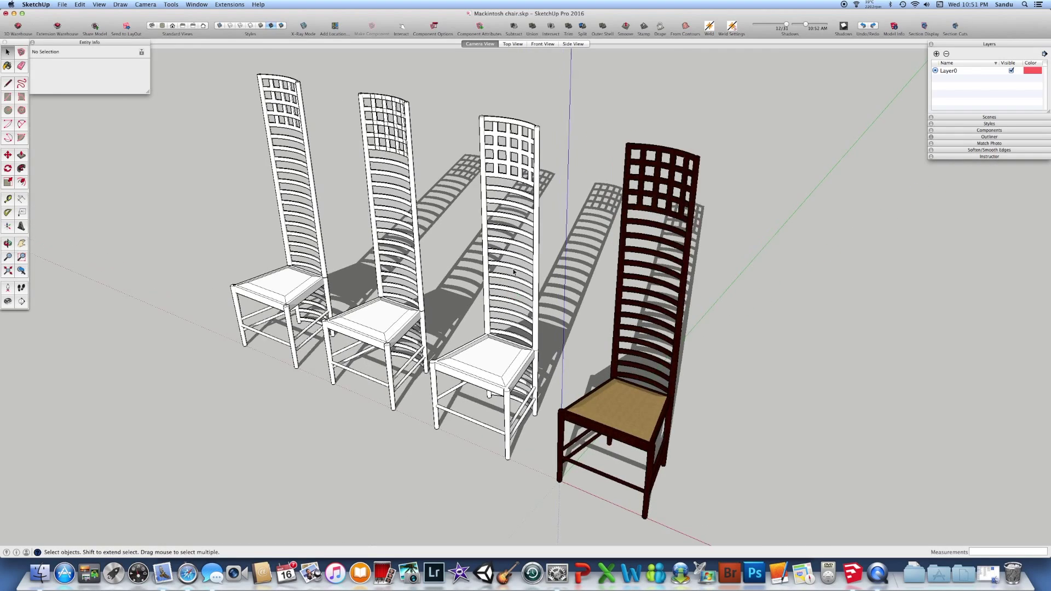
scroll(518, 238, up, 2)
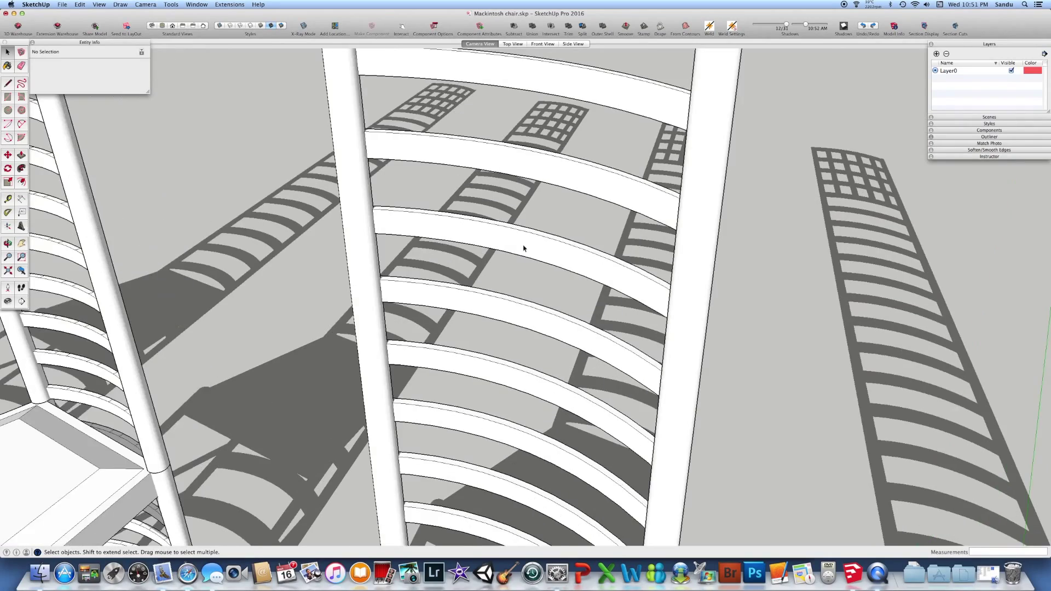
- Open a curved slat component in the second chair's back and Push/Pull its first marked upper face 0.06 m up to form an upright
scroll(522, 244, down, 8)
scroll(273, 210, up, 5)
scroll(272, 211, up, 5)
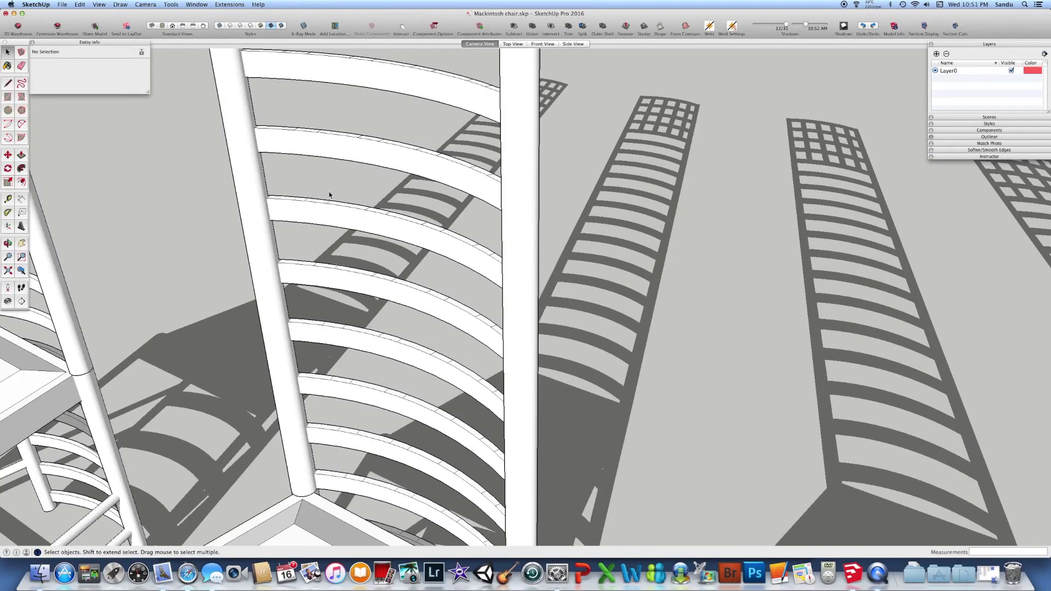
click(347, 237)
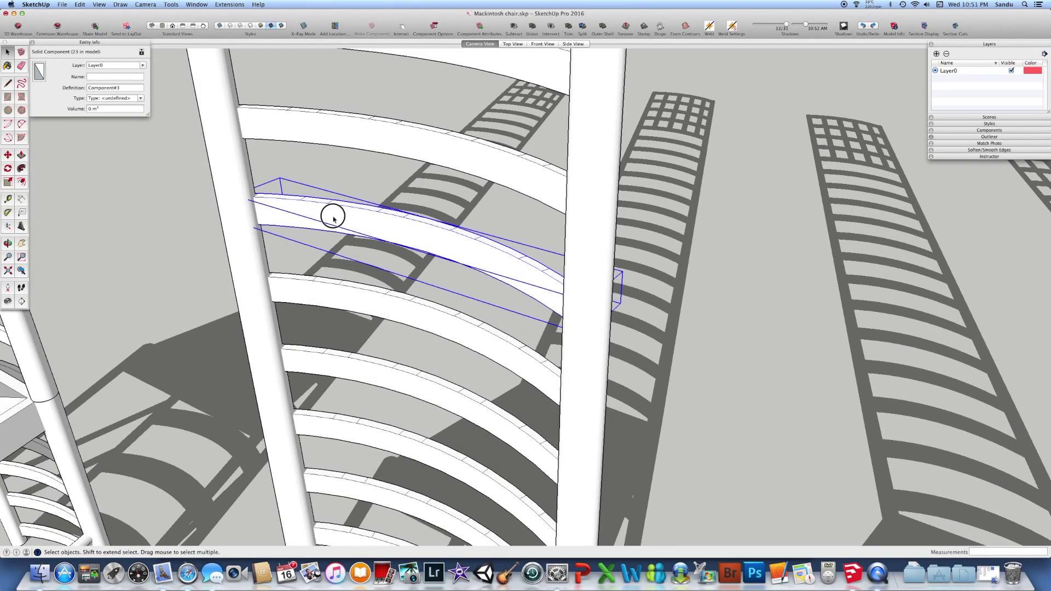
double_click(331, 224)
click(21, 155)
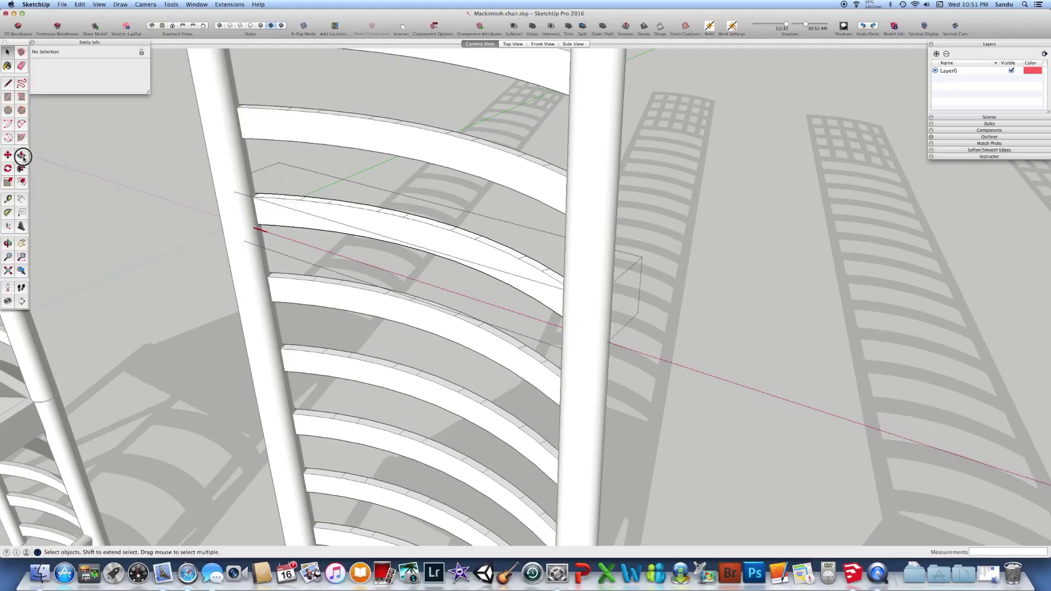
drag(319, 149, 318, 146)
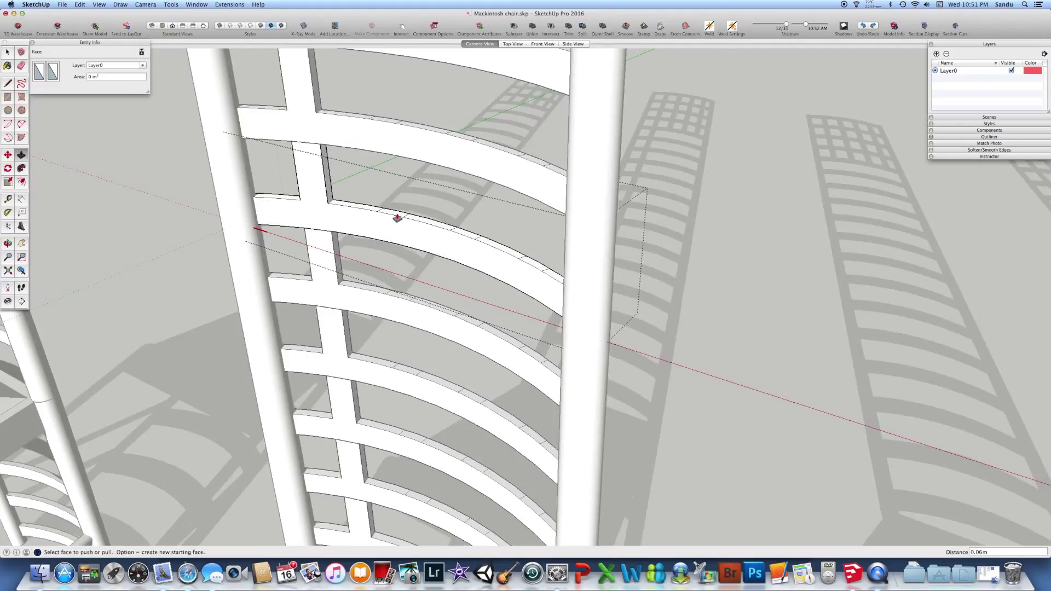
- Push/Pull the slat's other three marked upper faces 0.06 m up to form the remaining uprights, and close the component
drag(398, 217, 401, 170)
drag(473, 241, 475, 180)
click(536, 200)
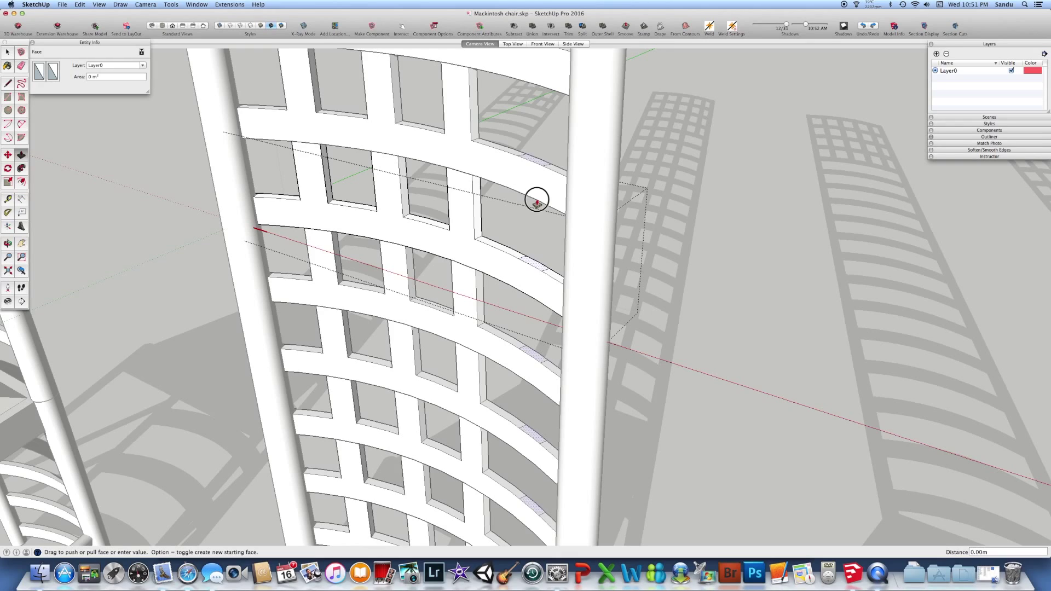
click(537, 202)
scroll(542, 219, down, 6)
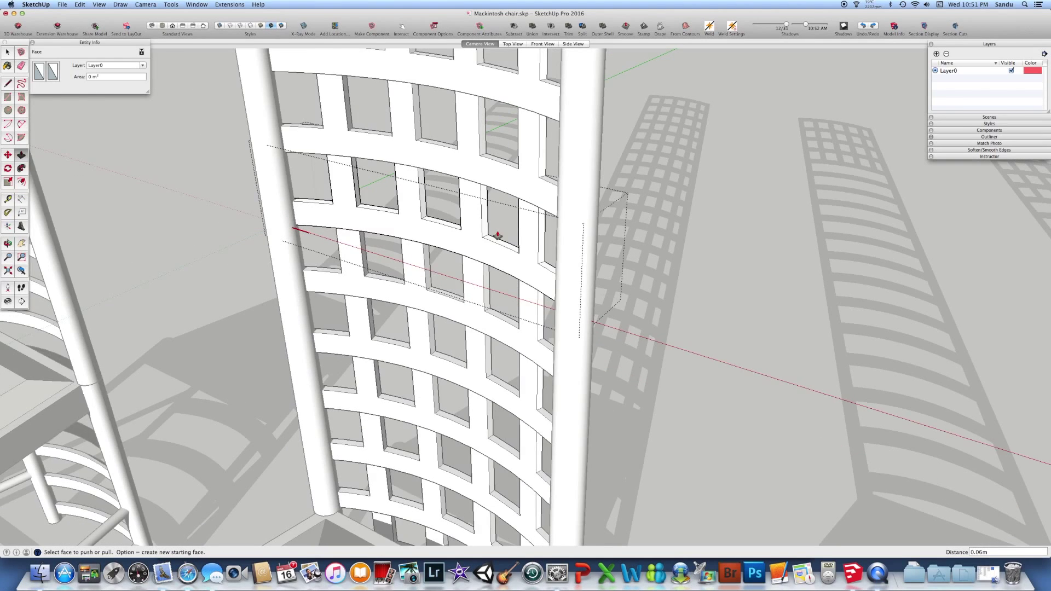
scroll(510, 235, down, 8)
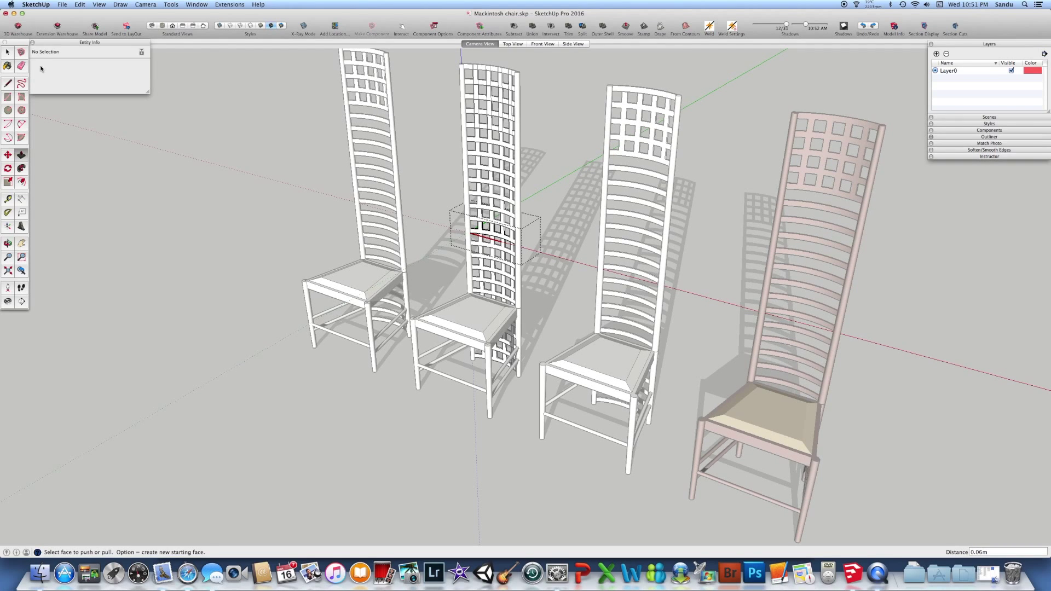
key(space)
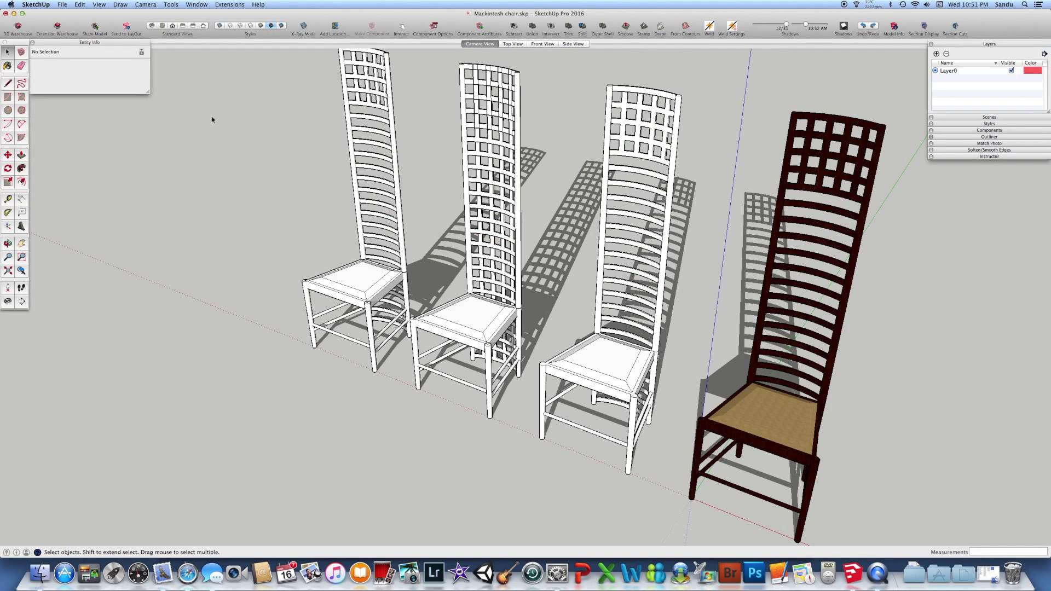
- Open a slat component in the second chair's gridded back for editing and turn on X-ray mode
key(o)
scroll(474, 162, up, 10)
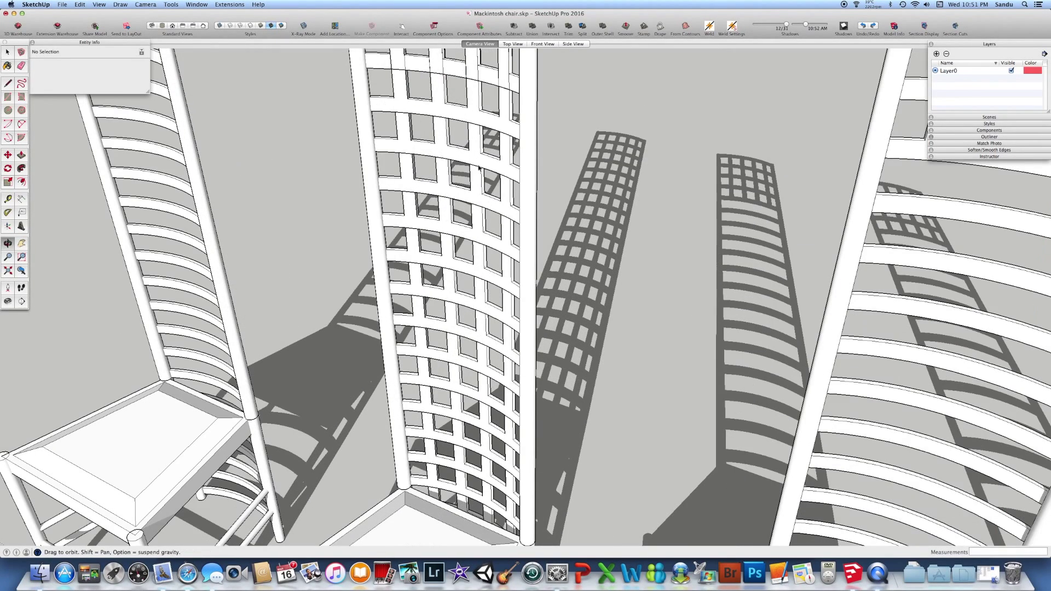
key(space)
double_click(477, 180)
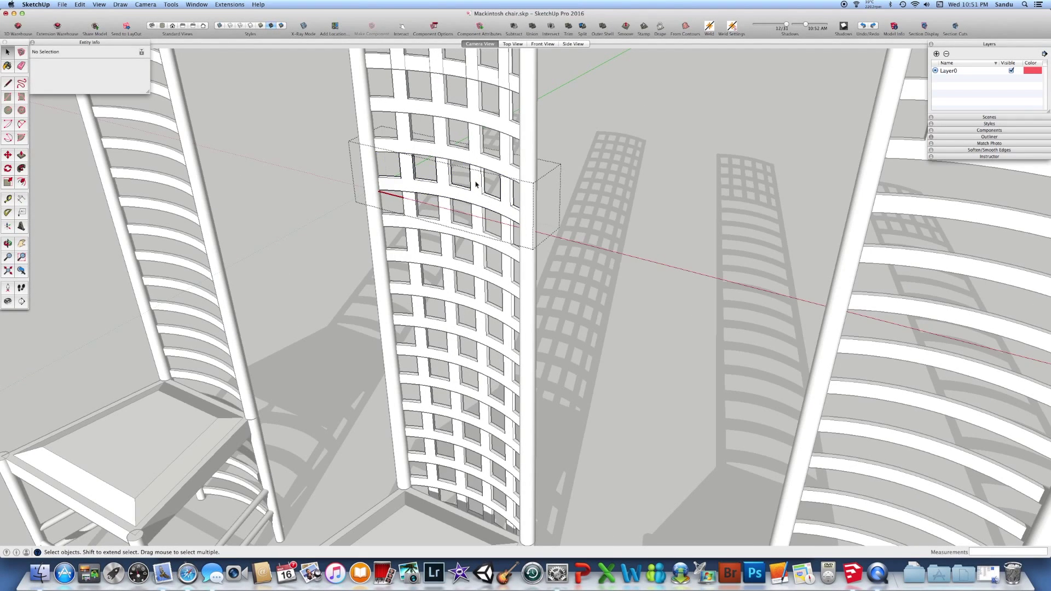
click(307, 27)
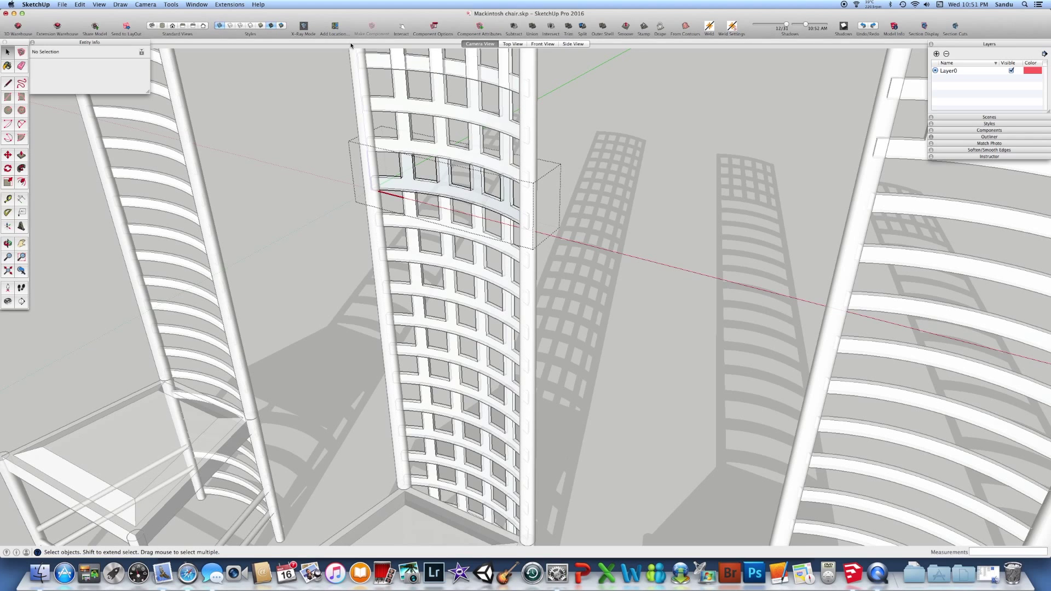
middle_drag(440, 164, 420, 174)
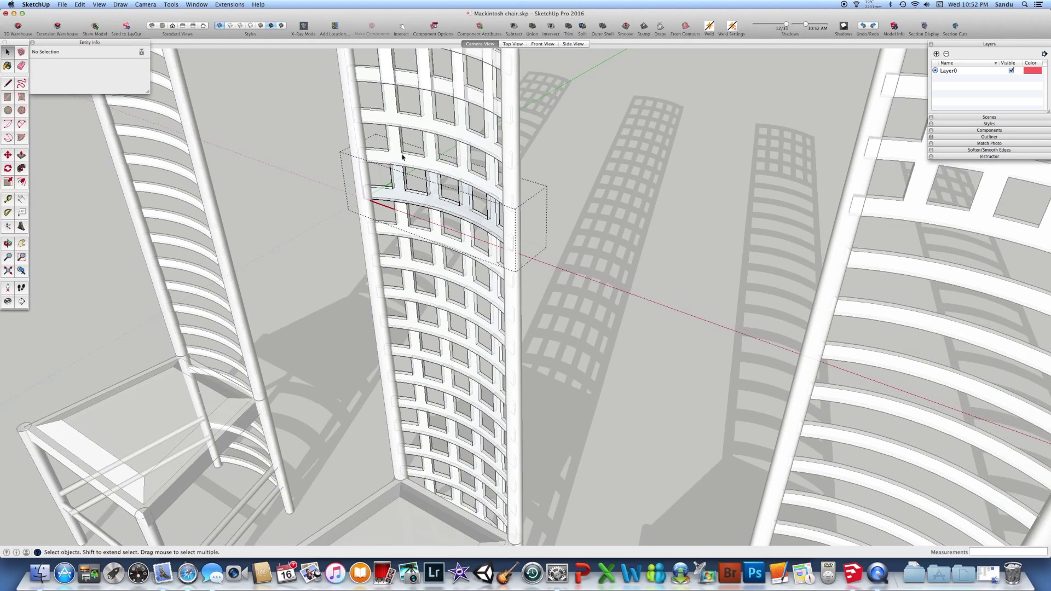
- Push/Pull the tops of the slat's two middle uprights 0.06 m down to the slat's upper edge, and close the component
key(p)
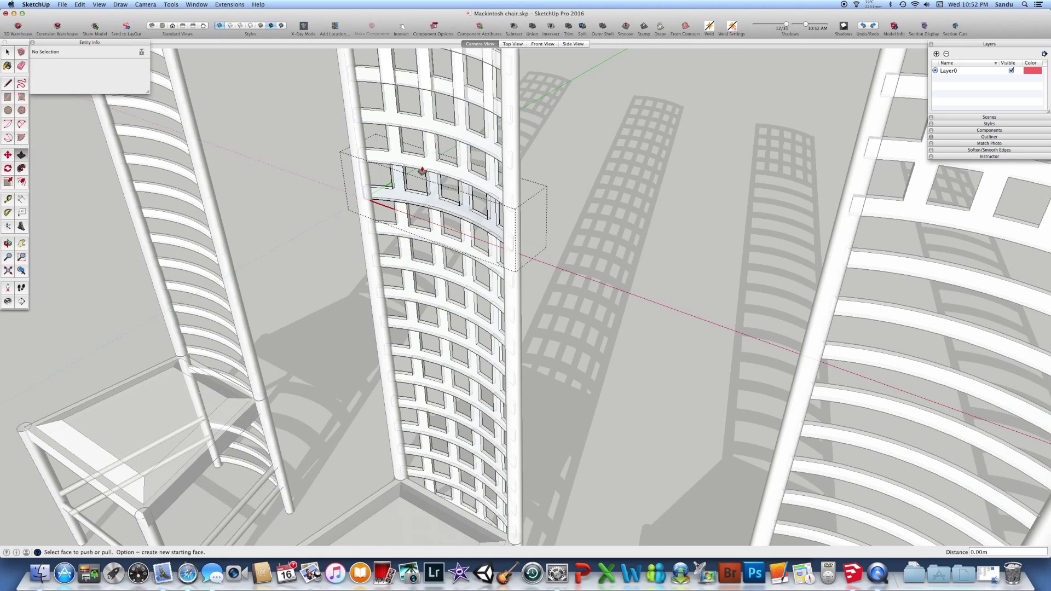
scroll(427, 173, up, 5)
click(443, 169)
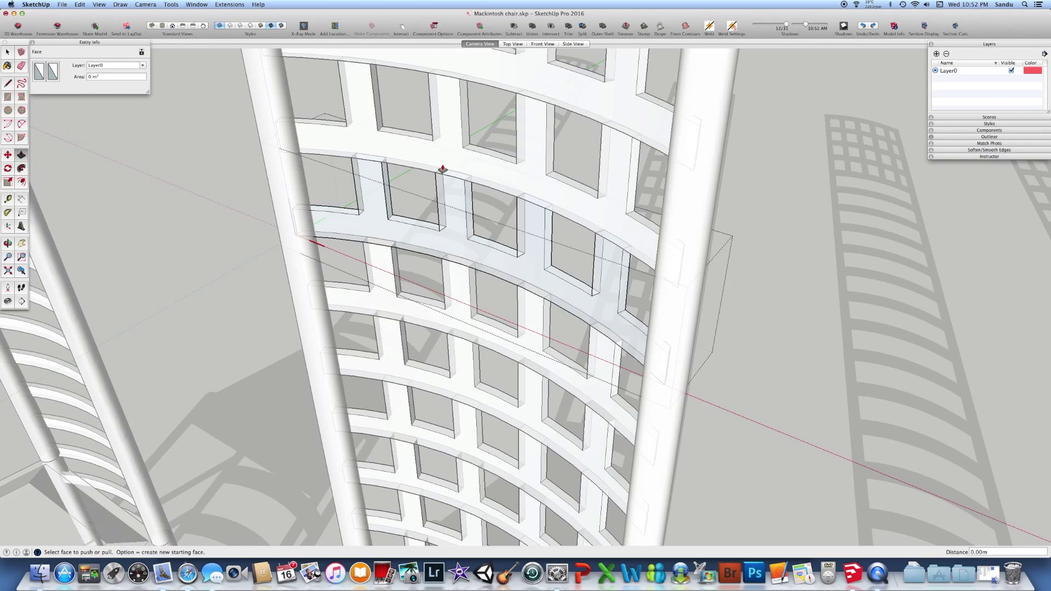
drag(442, 169, 472, 235)
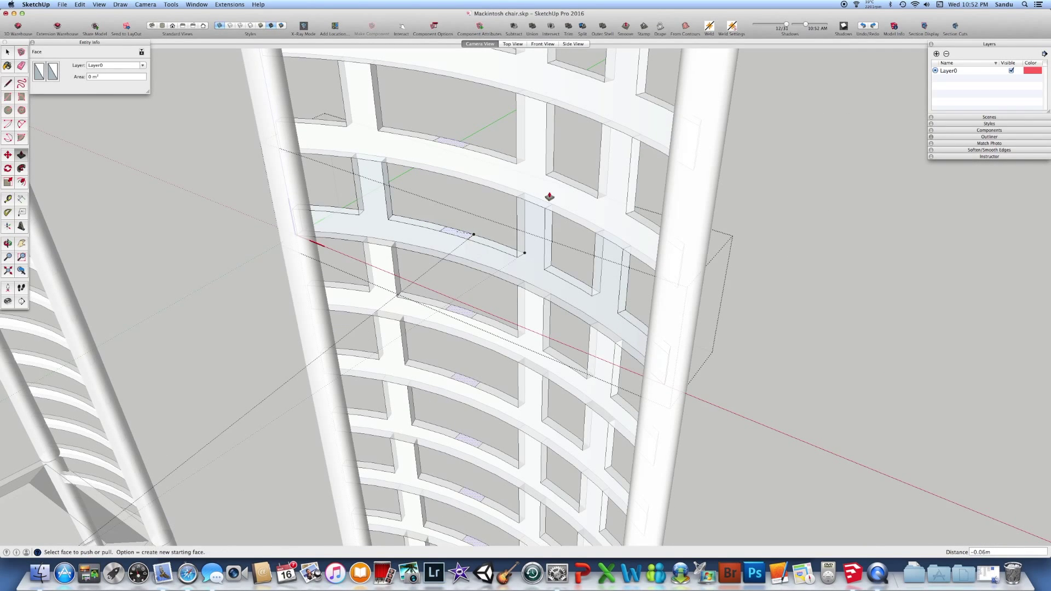
scroll(536, 204, down, 10)
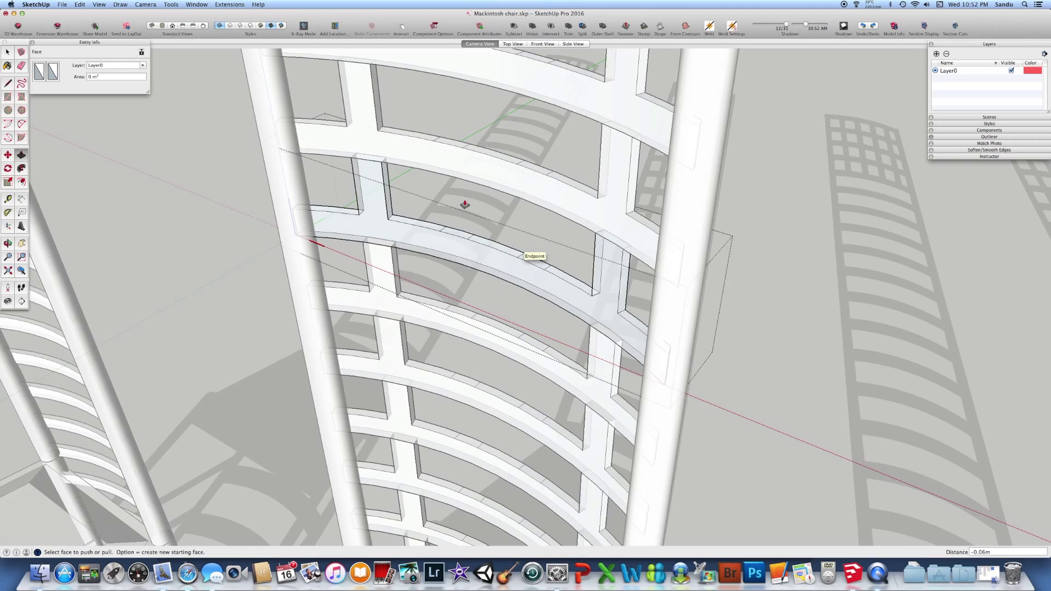
scroll(433, 198, down, 3)
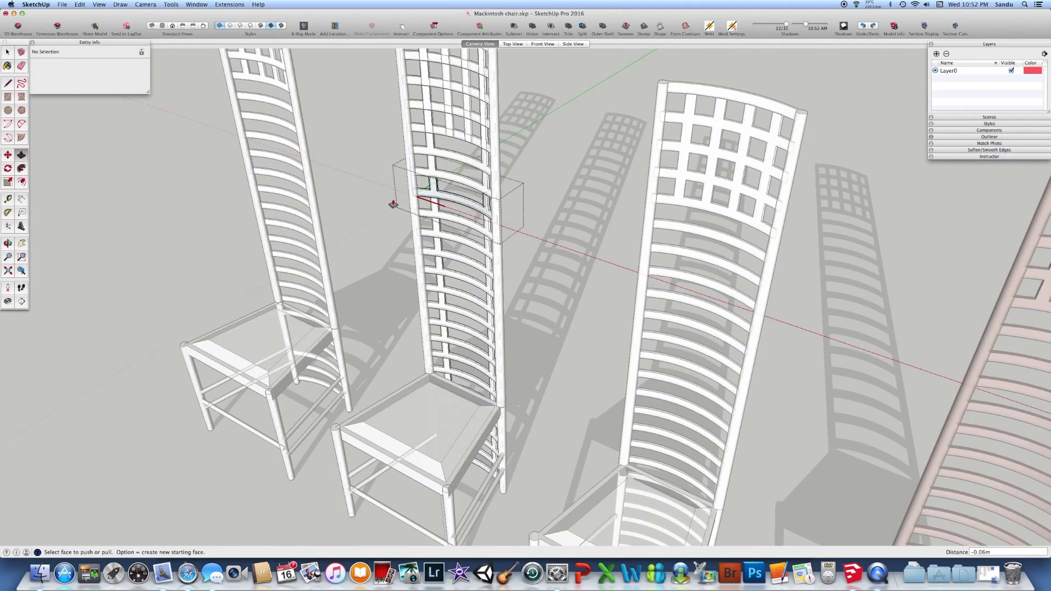
scroll(393, 203, down, 3)
click(7, 51)
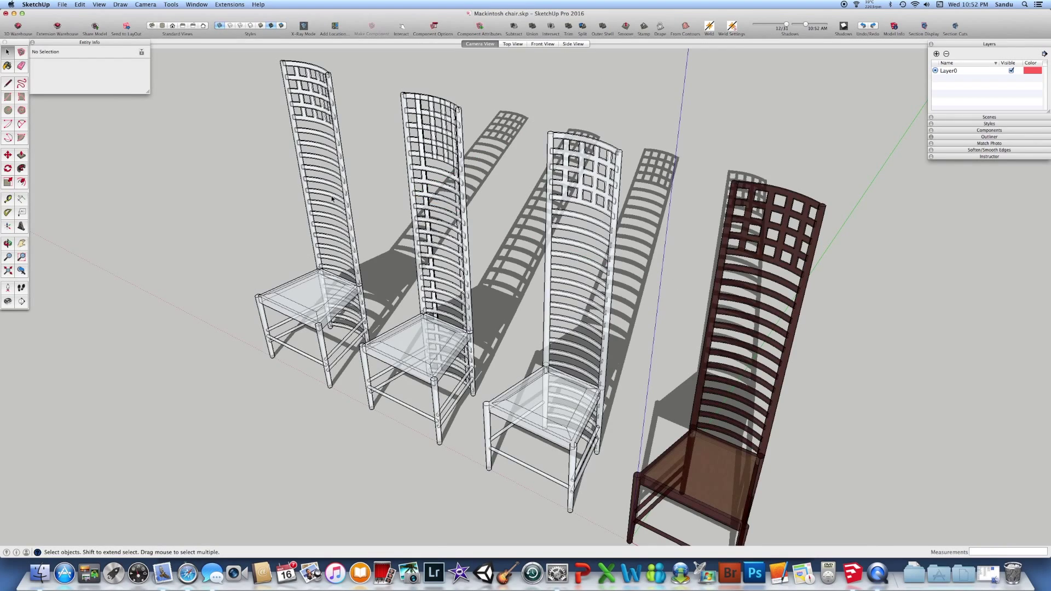
- Examine the four chairs in X-ray mode, selecting the first chair's tall back post and the rear leg below it to inspect their component details
middle_drag(332, 198, 493, 188)
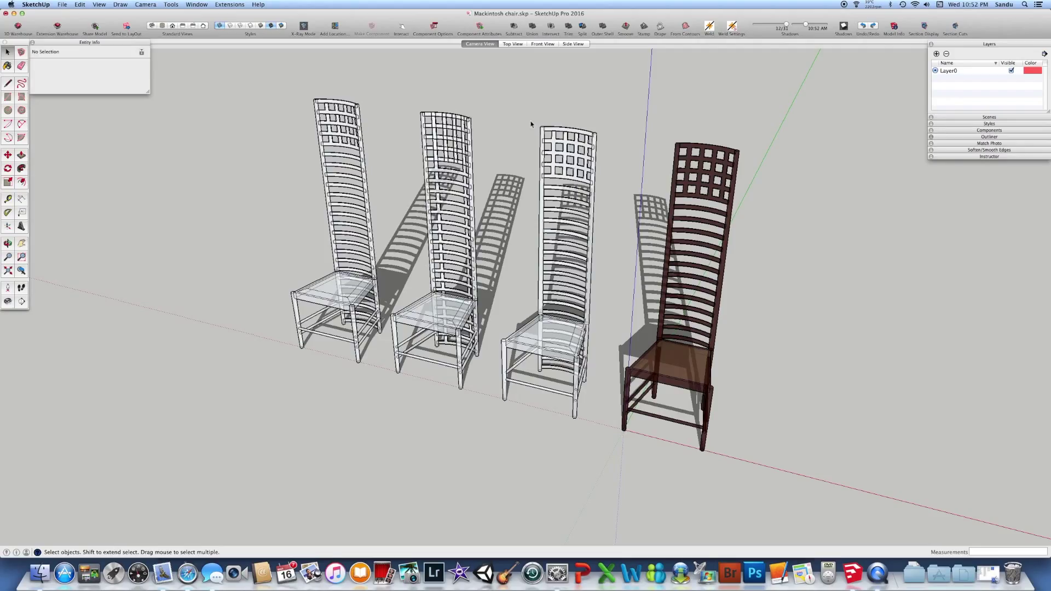
mouse_move(504, 118)
middle_down()
mouse_move(481, 129)
mouse_move(523, 139)
mouse_move(498, 134)
middle_up()
scroll(493, 142, up, 3)
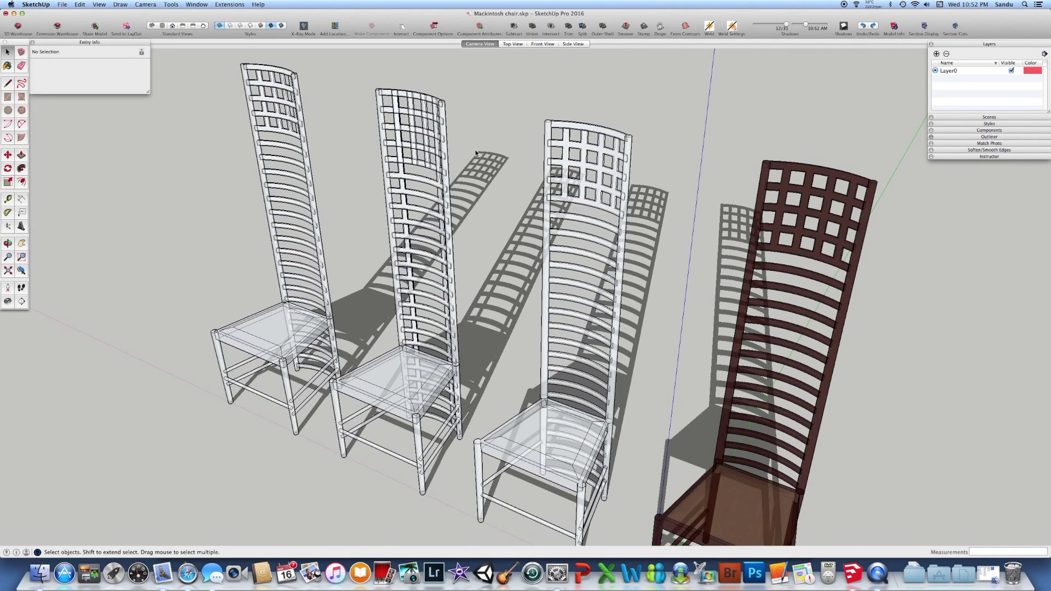
scroll(328, 219, up, 3)
click(311, 213)
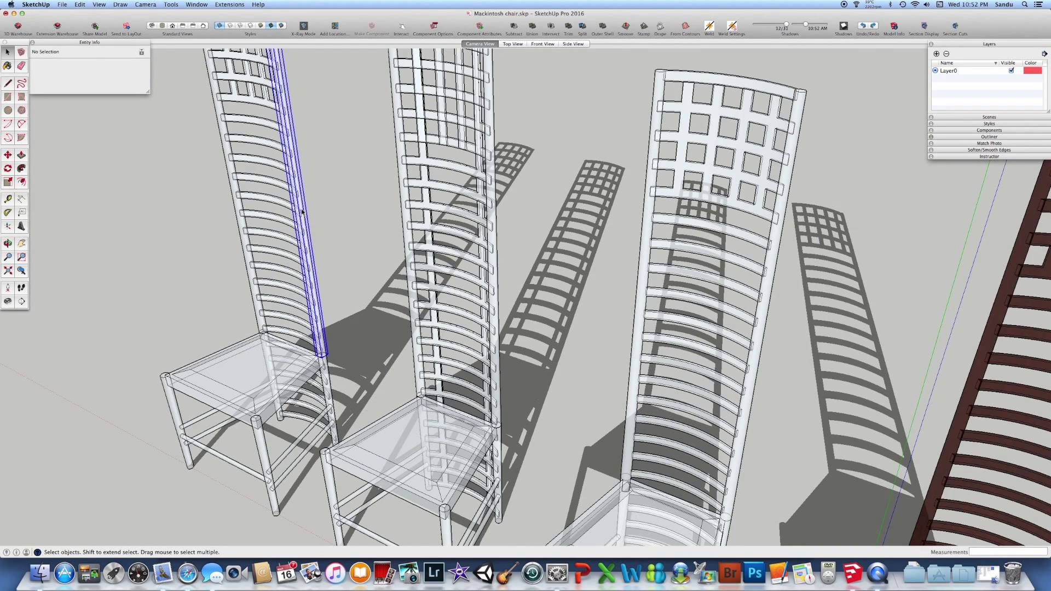
scroll(340, 206, down, 3)
click(330, 285)
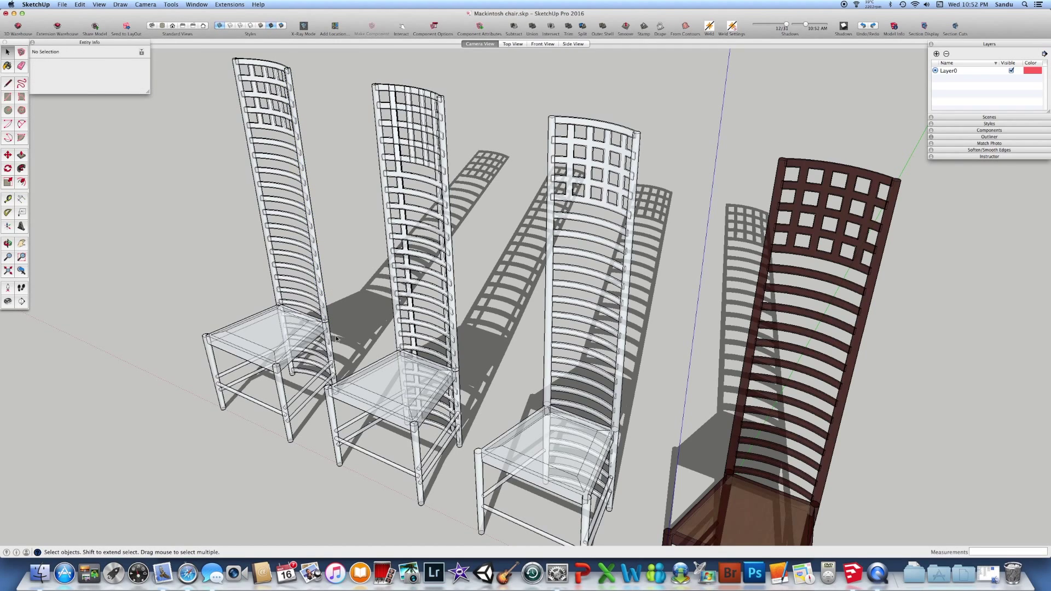
click(279, 387)
click(327, 320)
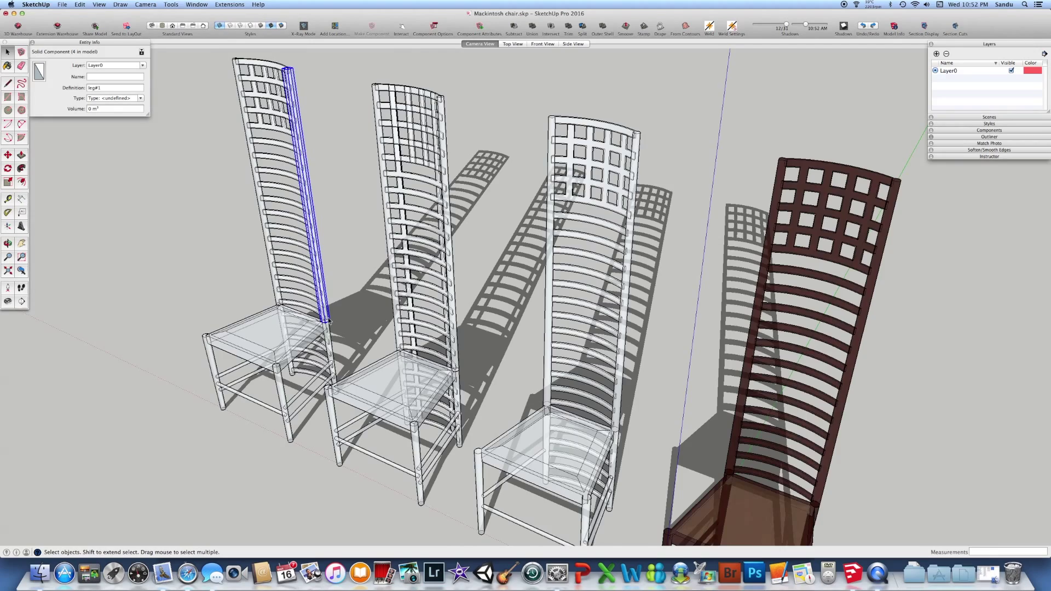
scroll(337, 330, down, 2)
scroll(311, 114, up, 2)
scroll(310, 114, up, 2)
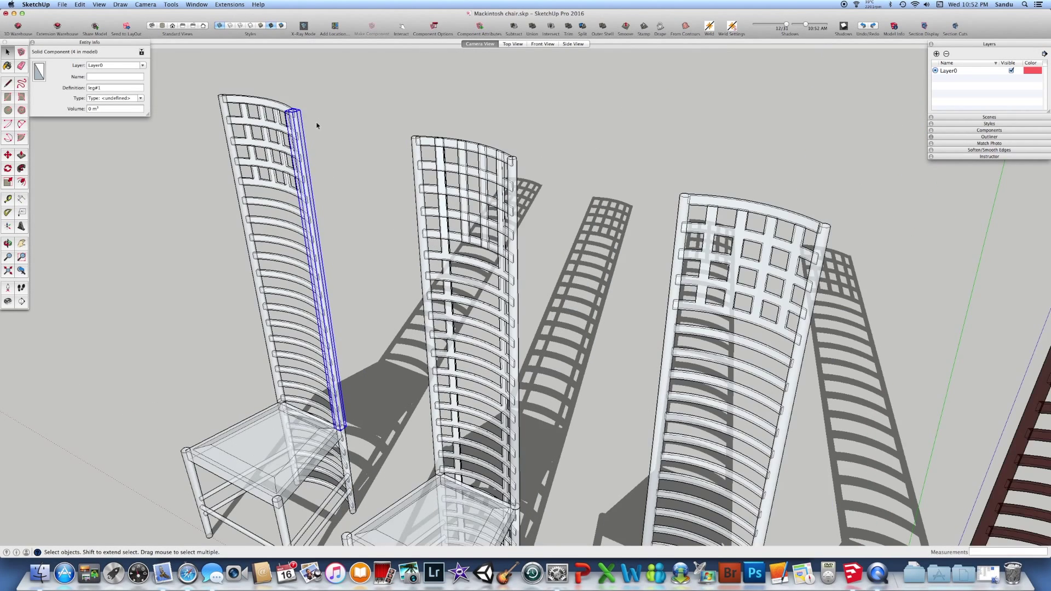
click(319, 210)
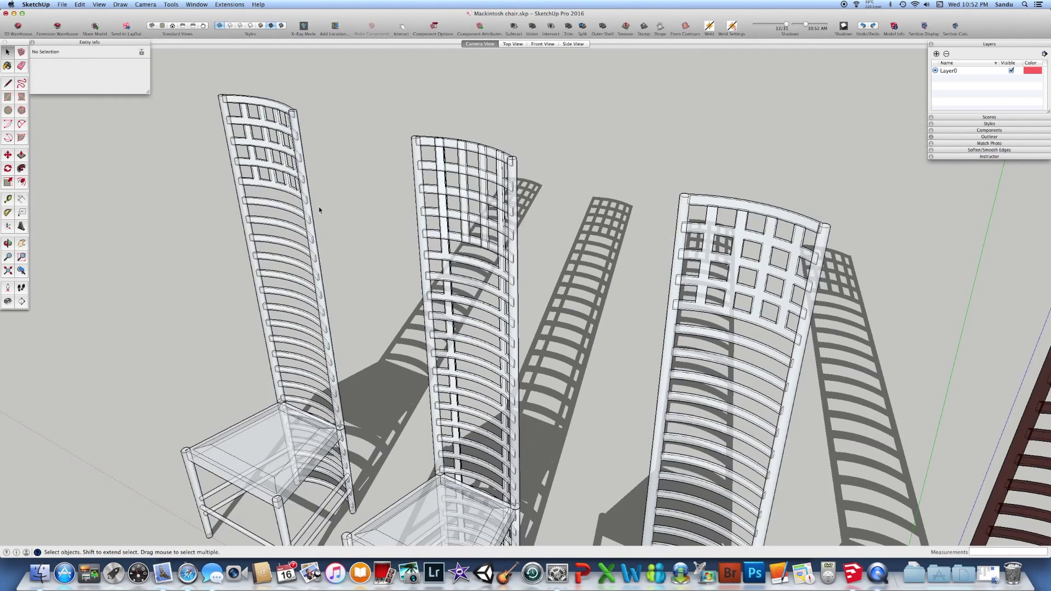
click(344, 426)
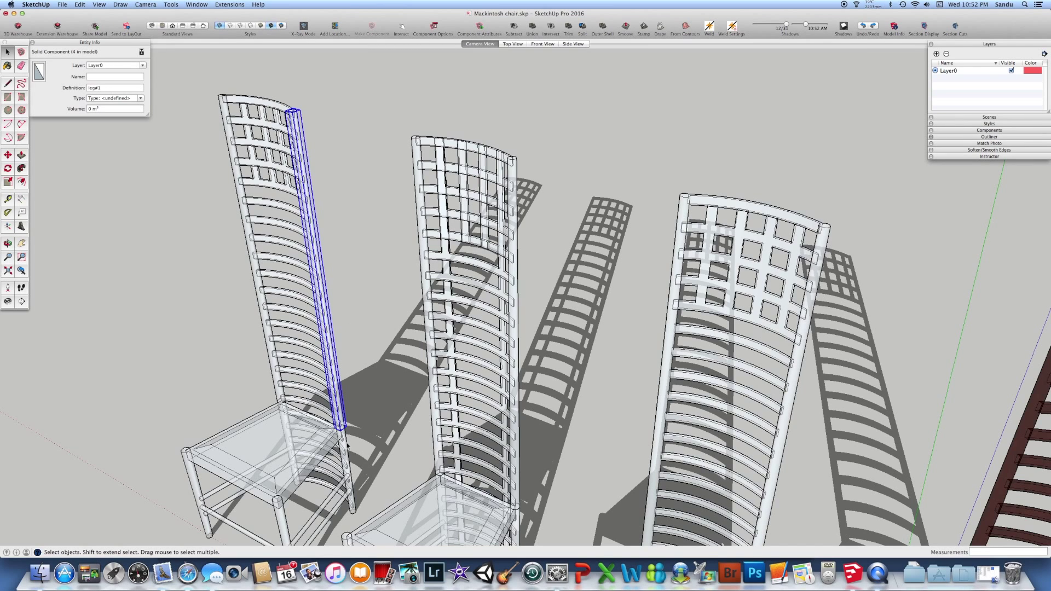
click(345, 460)
scroll(354, 376, down, 1)
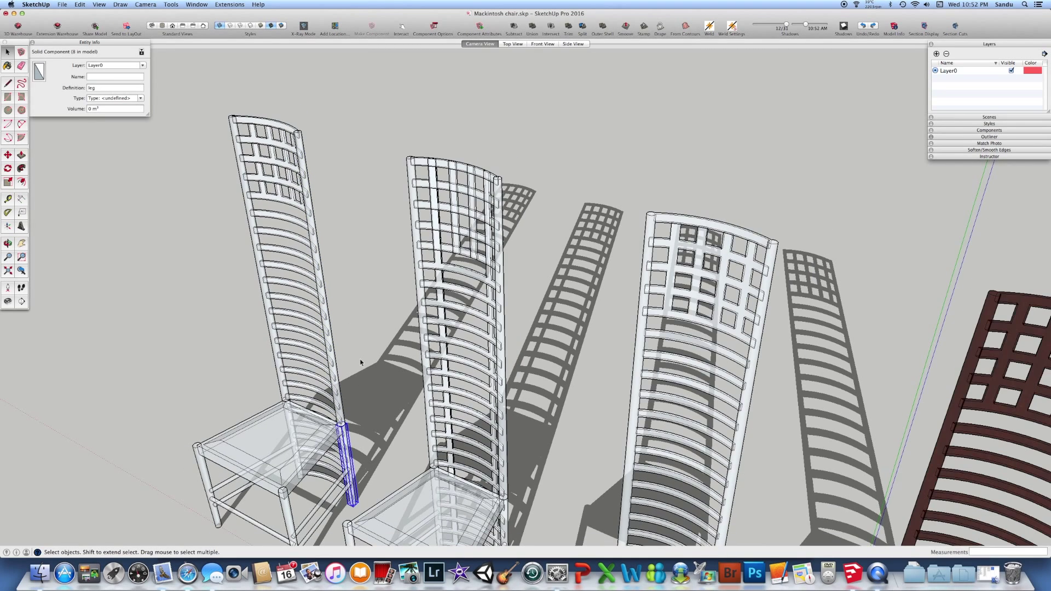
click(361, 372)
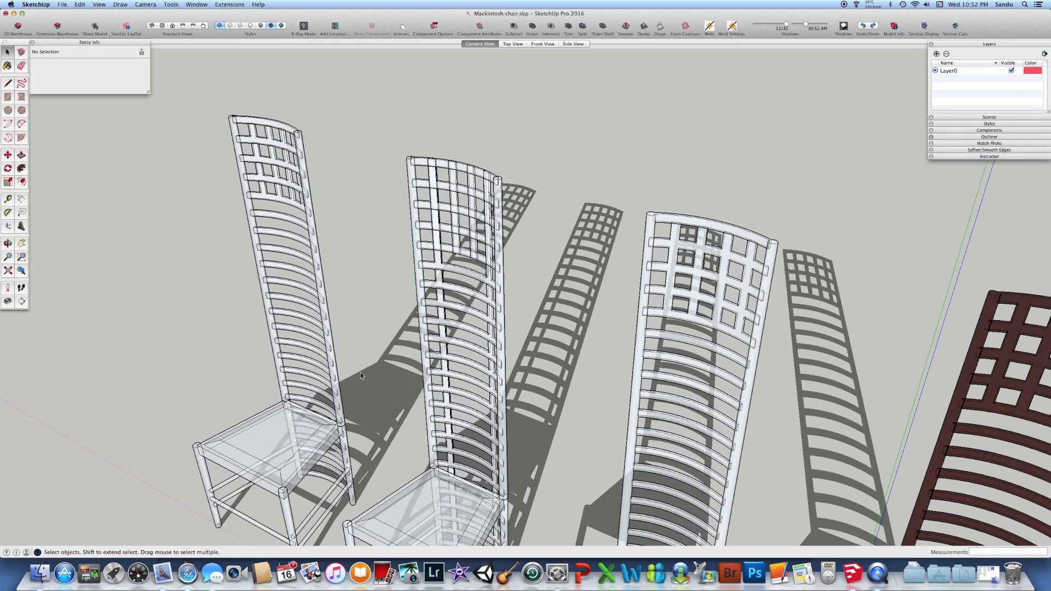
- Show all four chairs from a lower angle and turn off X-ray mode to display them with opaque faces
scroll(361, 373, down, 5)
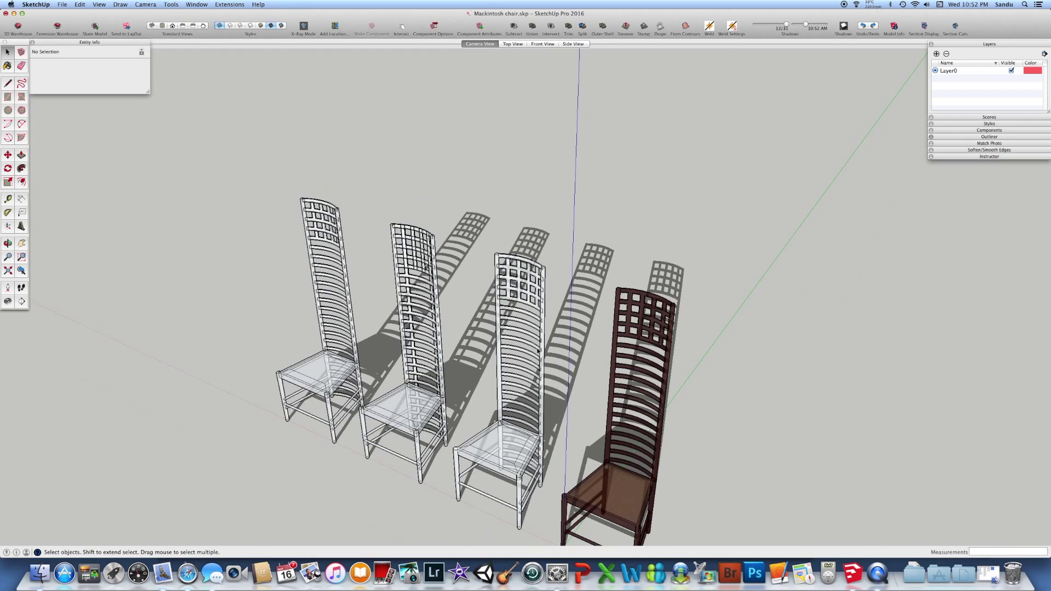
middle_drag(361, 373, 574, 361)
scroll(645, 438, up, 5)
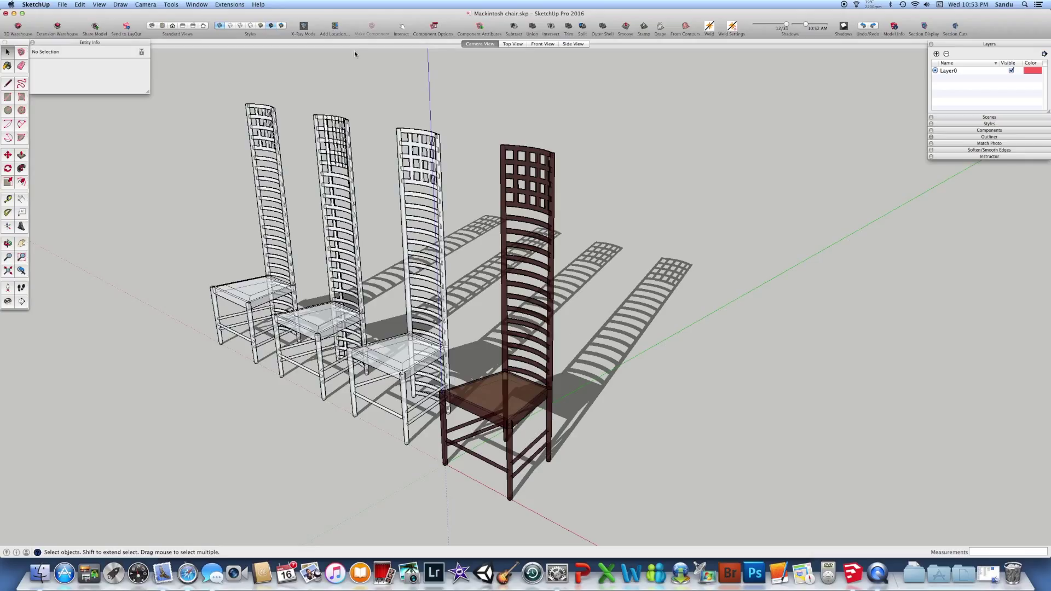
click(303, 26)
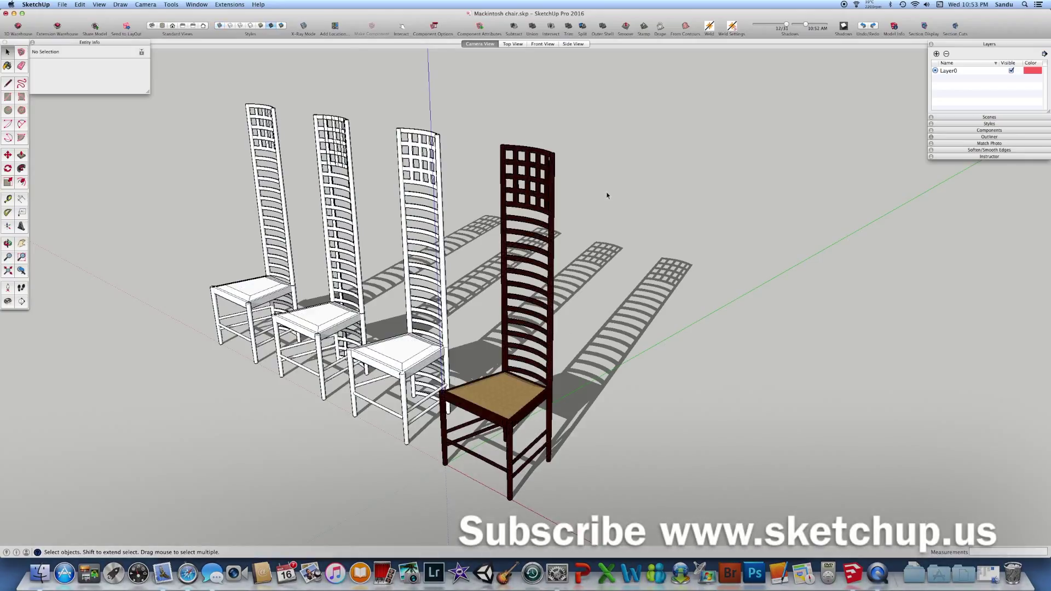